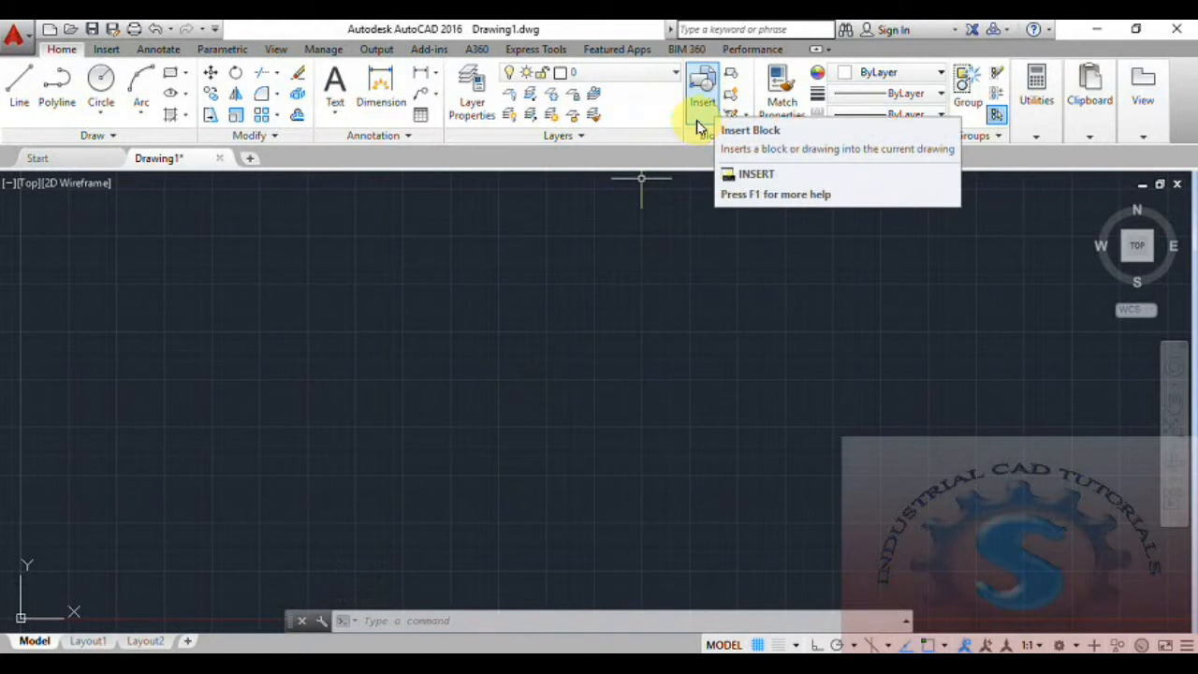
- Browse to PRINT PLANNING.dwg and insert it into Drawing1 as a block
left_click(703, 103)
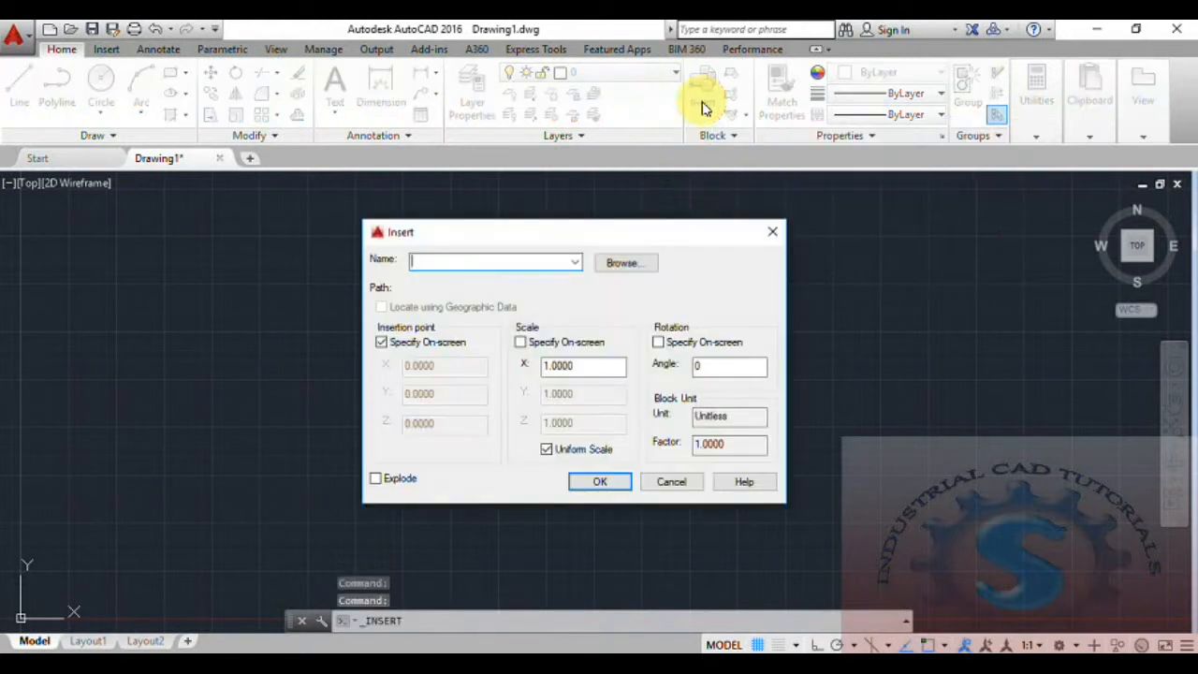
left_click(625, 268)
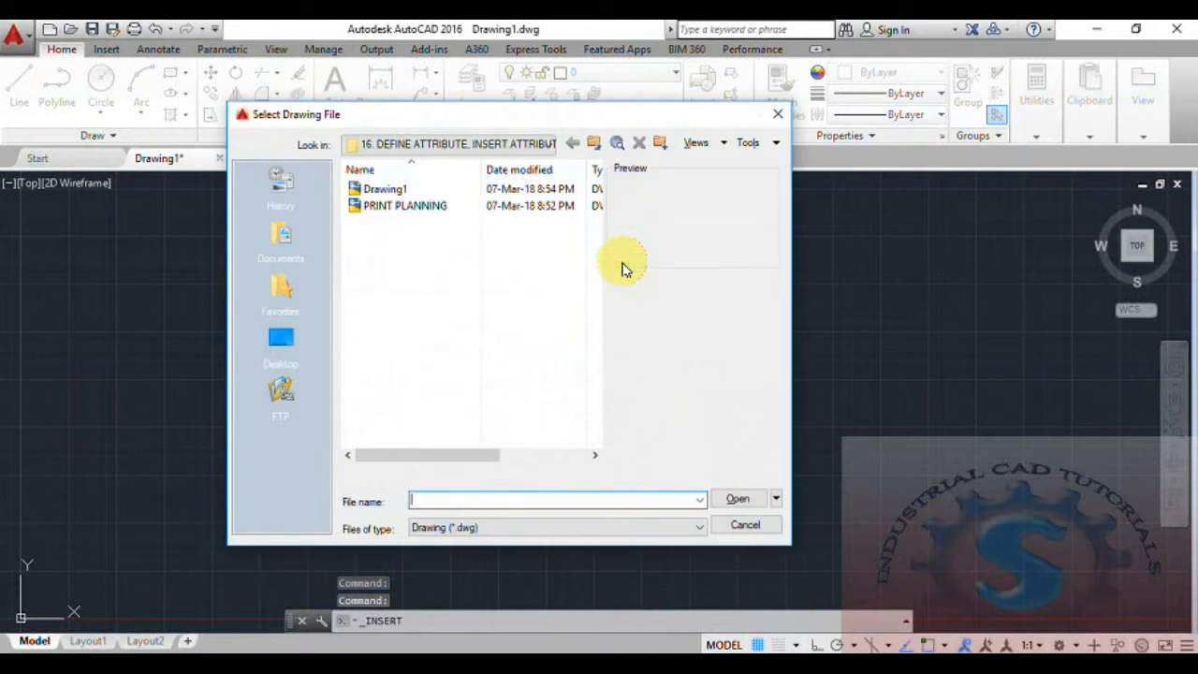
left_click(420, 208)
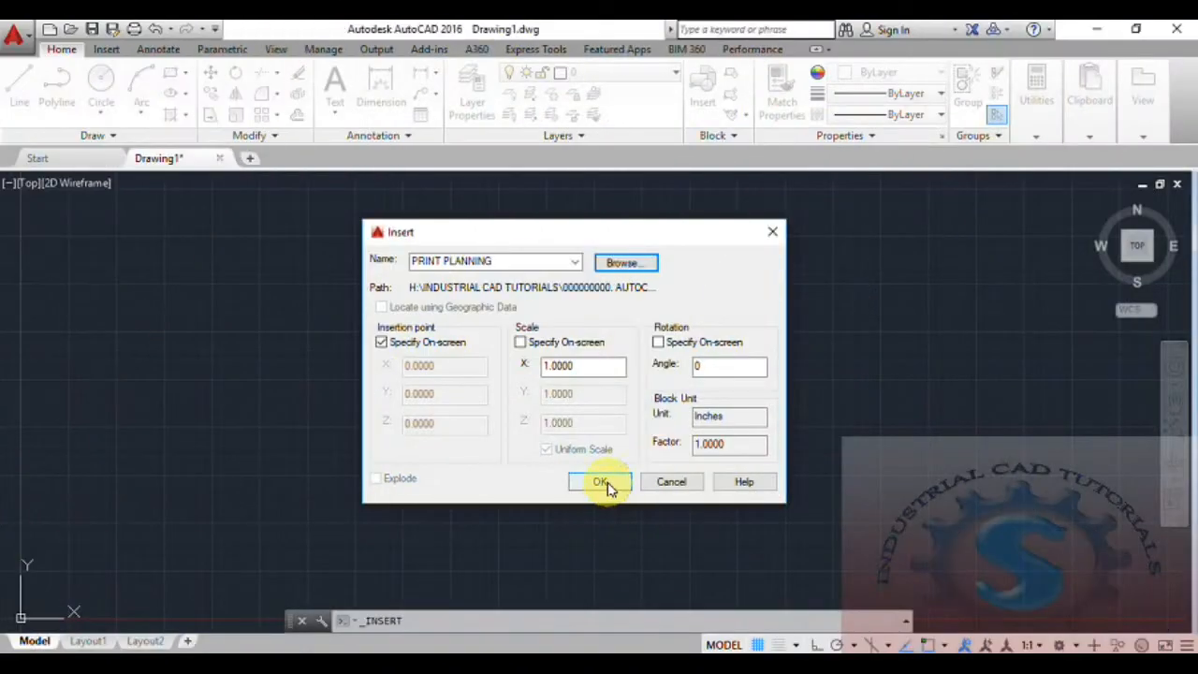
left_click(607, 484)
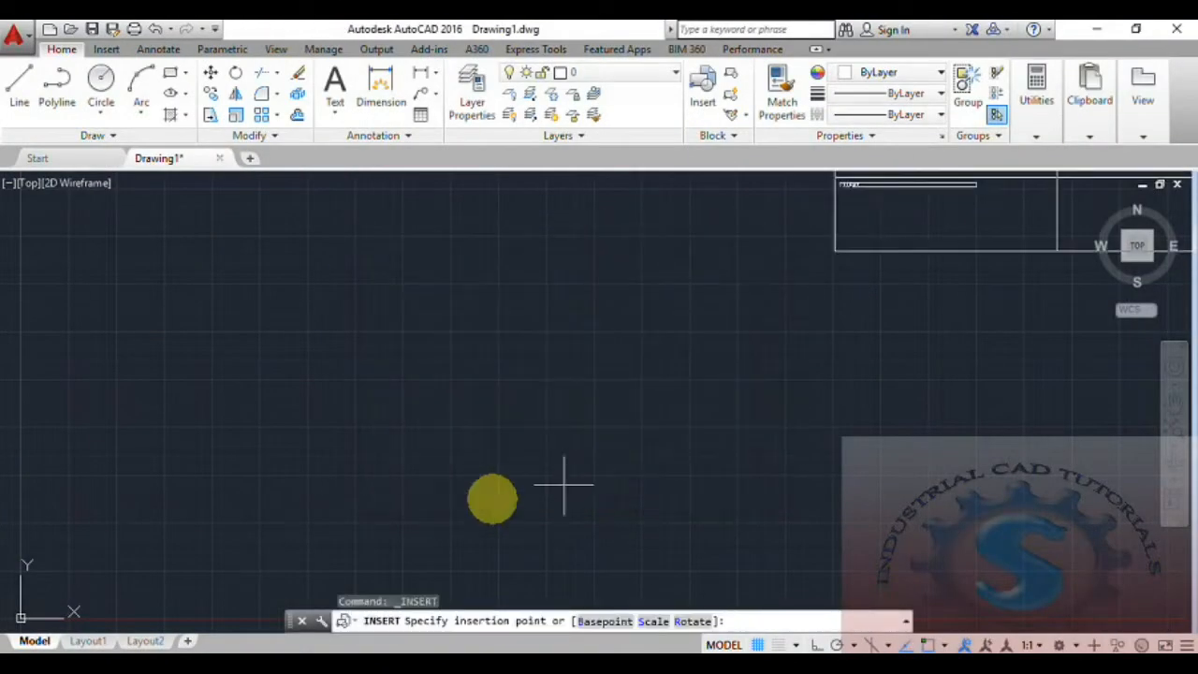
- Place the PRINT PLANNING title block and accept its attribute values (GOVT LTD, SURYA, PVT LTD, 8 March 2018)
scroll(300, 482, "up", 4)
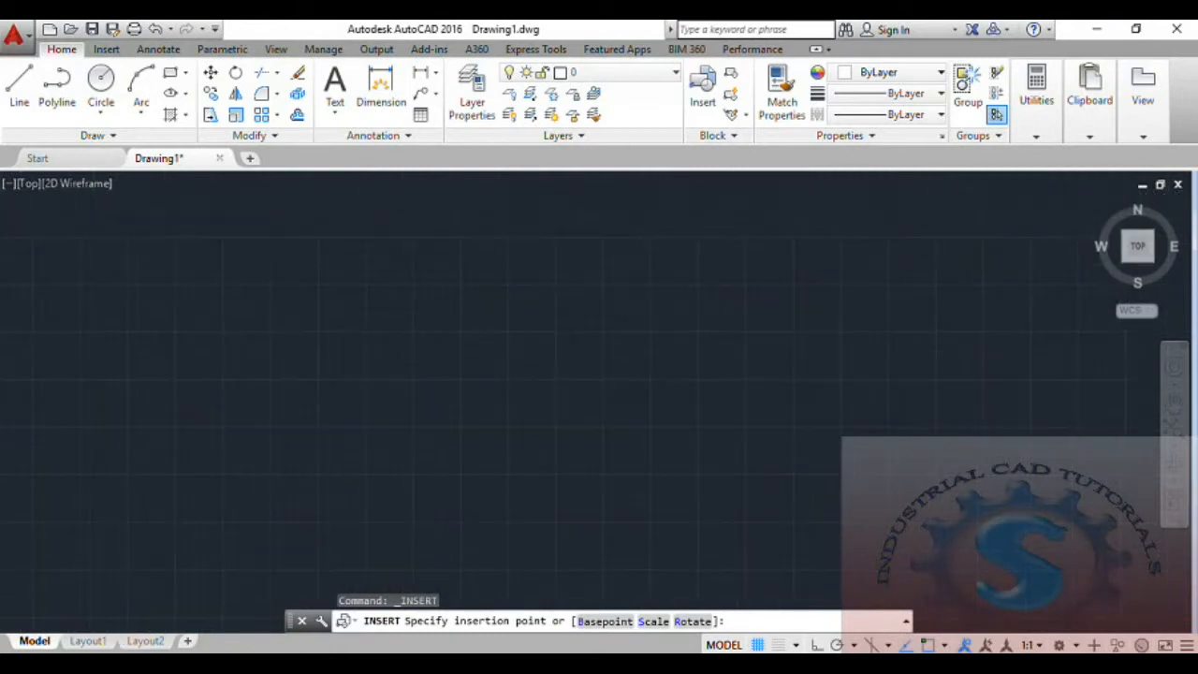
left_click(85, 572)
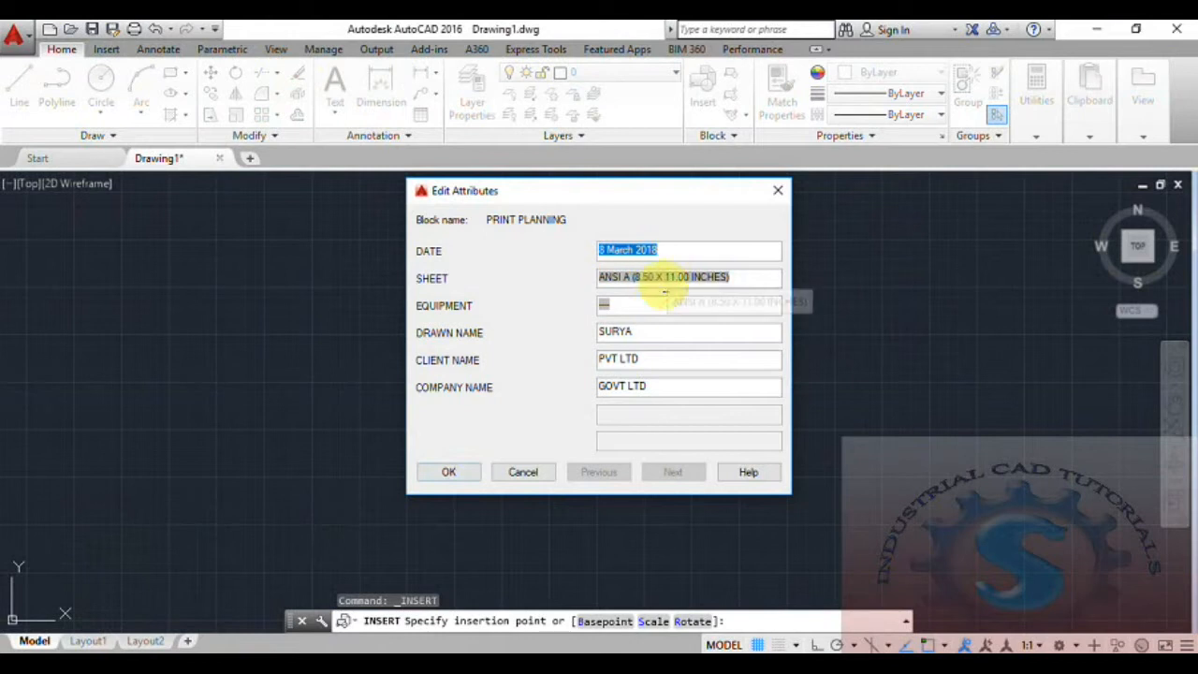
left_click(450, 472)
- Centre the title block in the view, then switch to the PRINT PLAN workbook in Excel
scroll(530, 441, "down", 4)
scroll(501, 478, "up", 4)
scroll(610, 362, "up", 2)
scroll(594, 369, "down", 2)
scroll(621, 361, "up", 2)
scroll(616, 374, "down", 2)
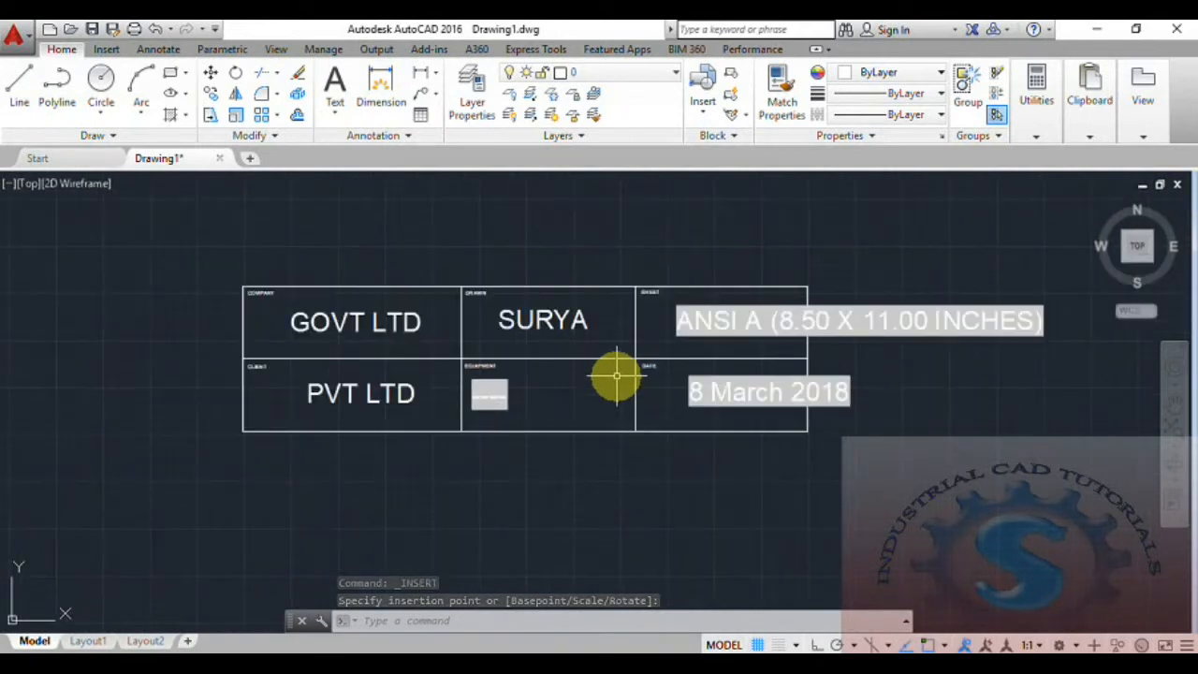
scroll(618, 374, "up", 2)
middle_click_drag(620, 372, 615, 399)
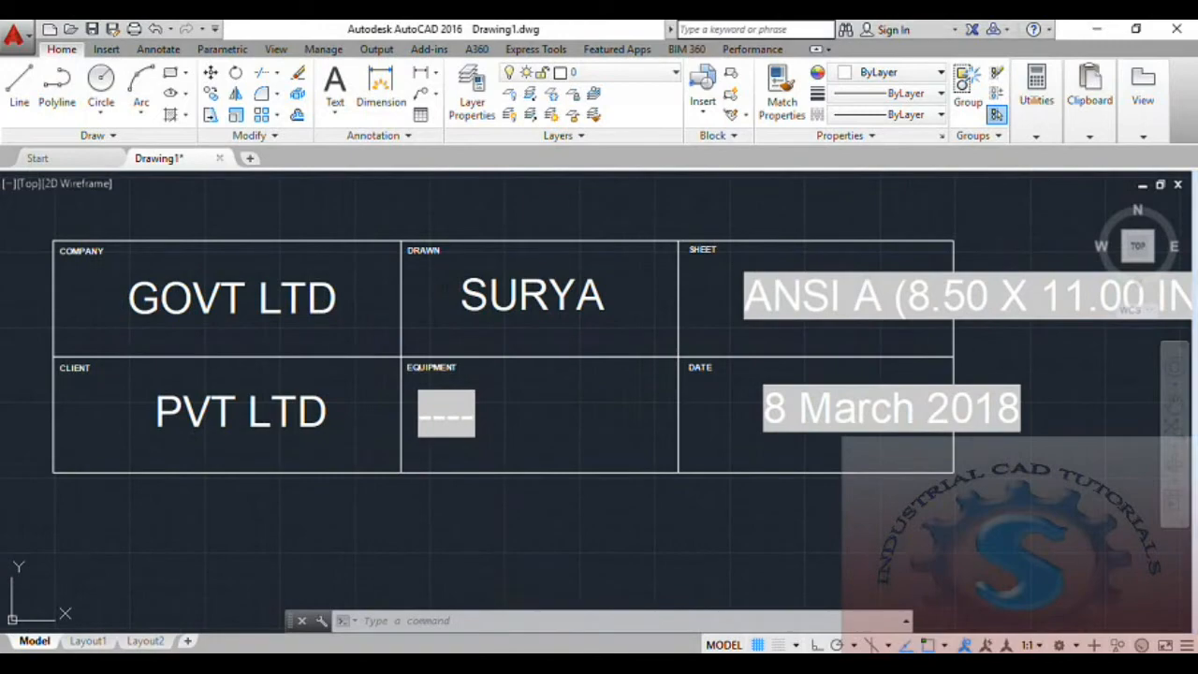
key("alt+Tab")
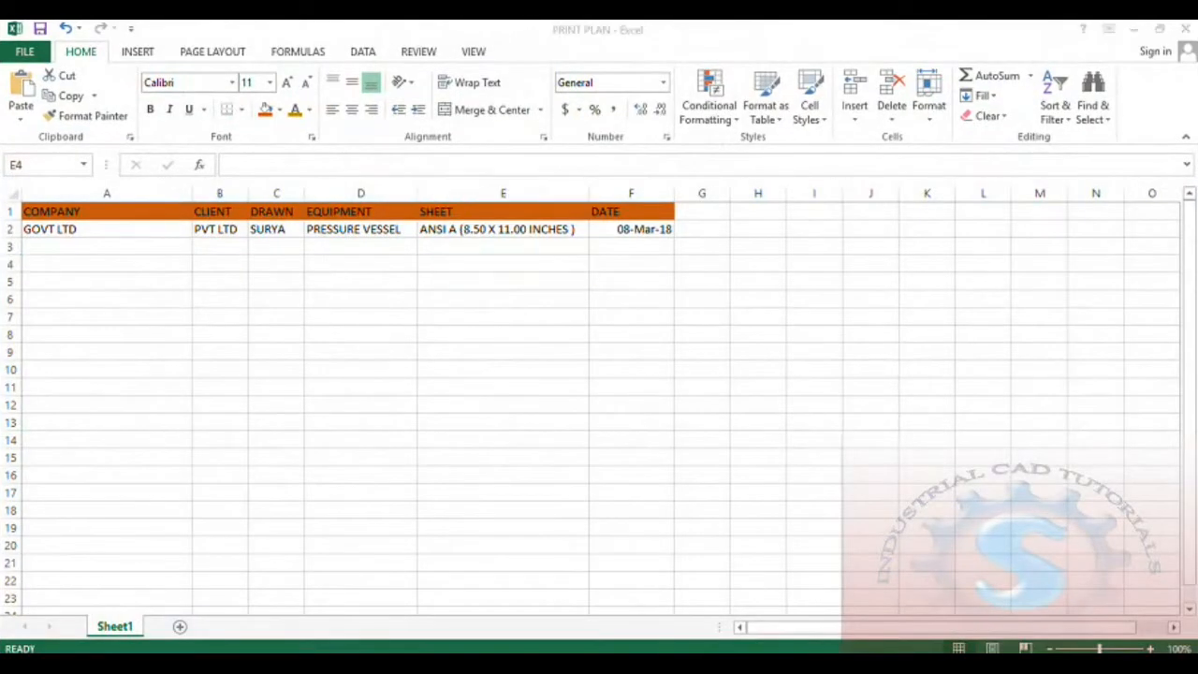
key("alt+Tab")
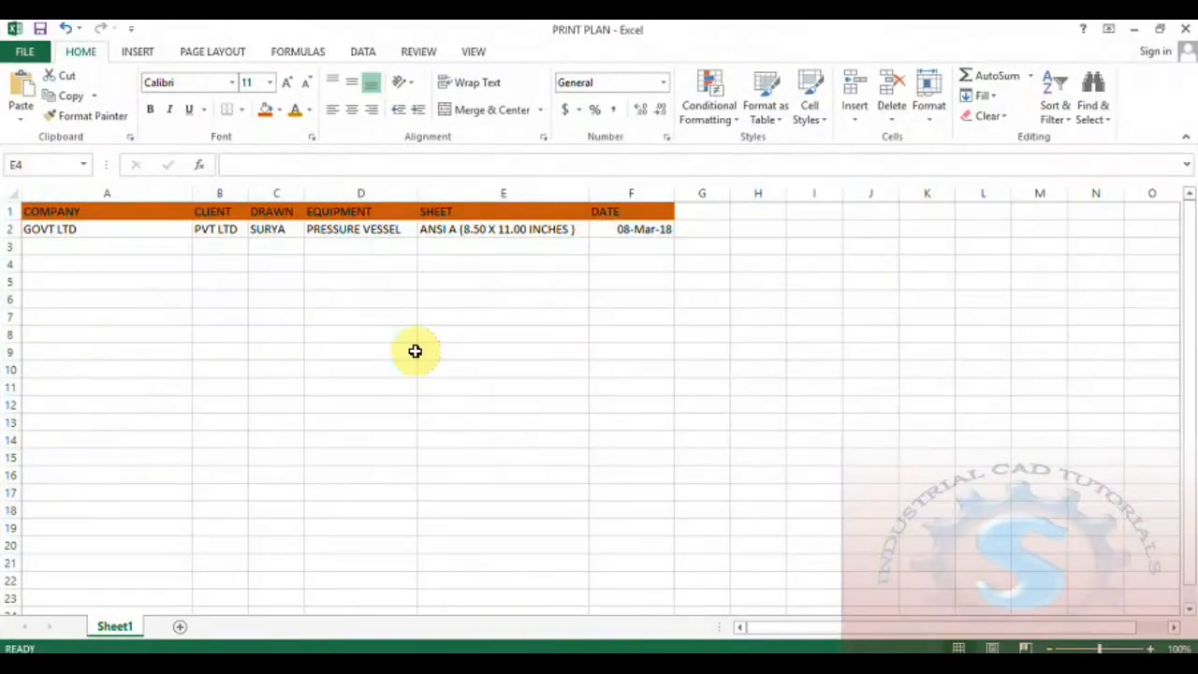
left_click(386, 337)
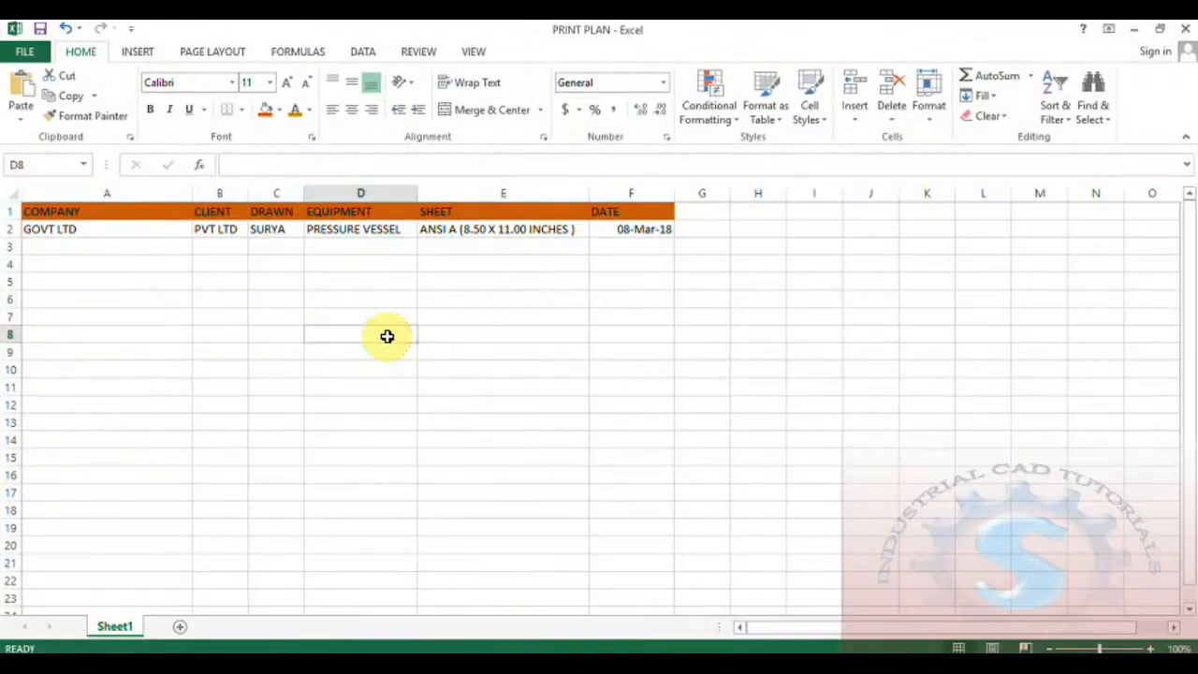
left_click(388, 283)
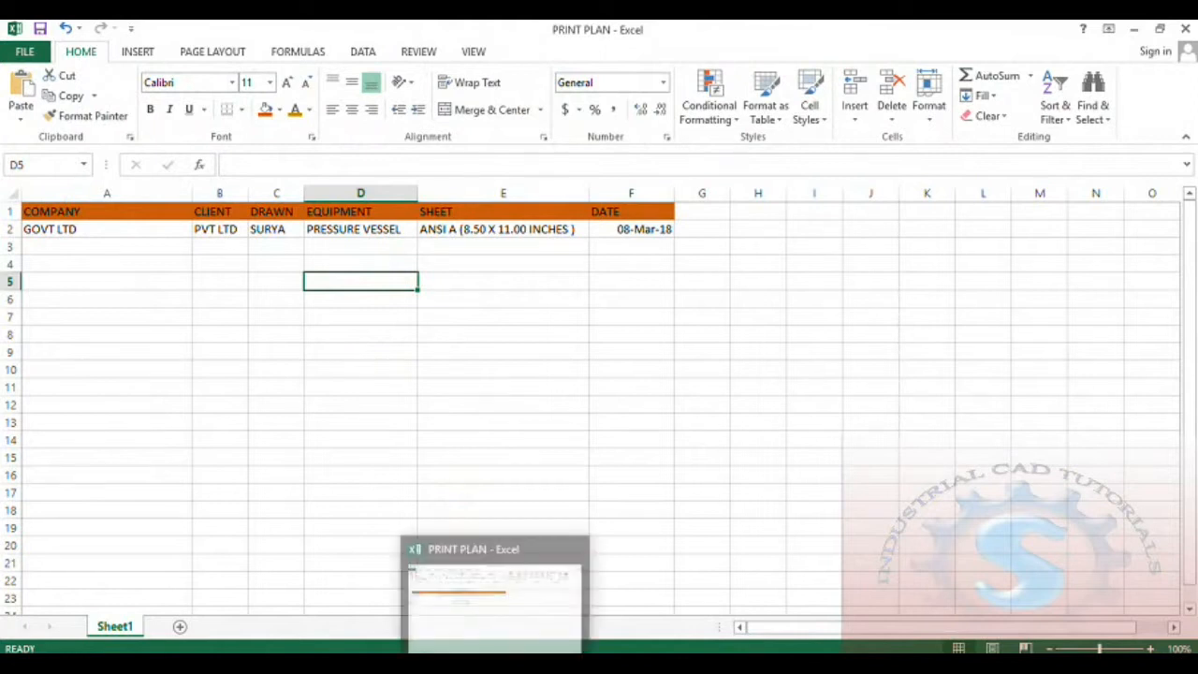
left_click(495, 663)
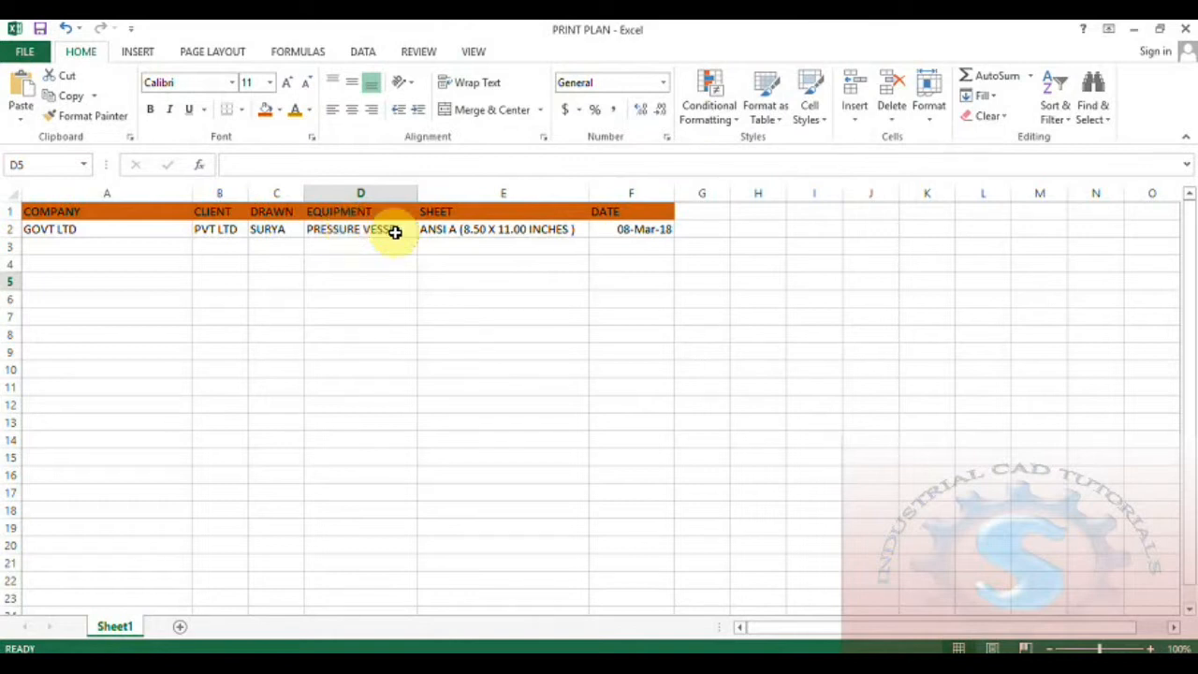
- Check the dropdown list on header cell A1
left_click(134, 209)
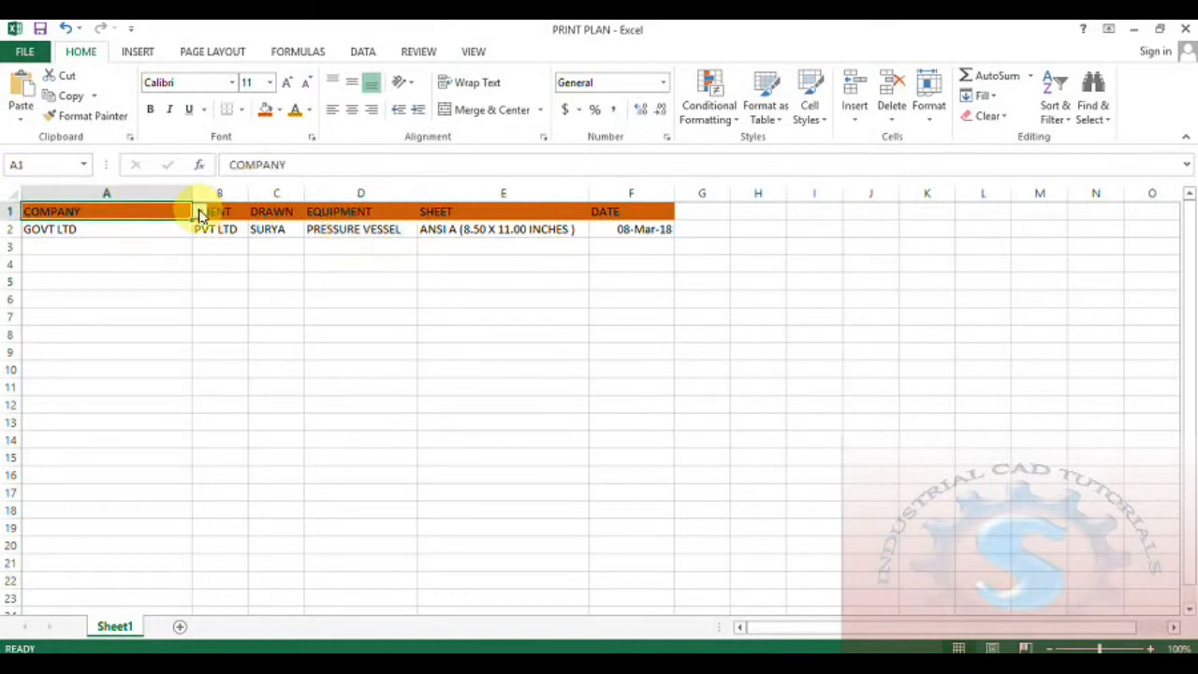
left_click(199, 213)
left_click(199, 212)
left_click(200, 213)
- Enter COMPANY in cell D9
left_click(342, 364)
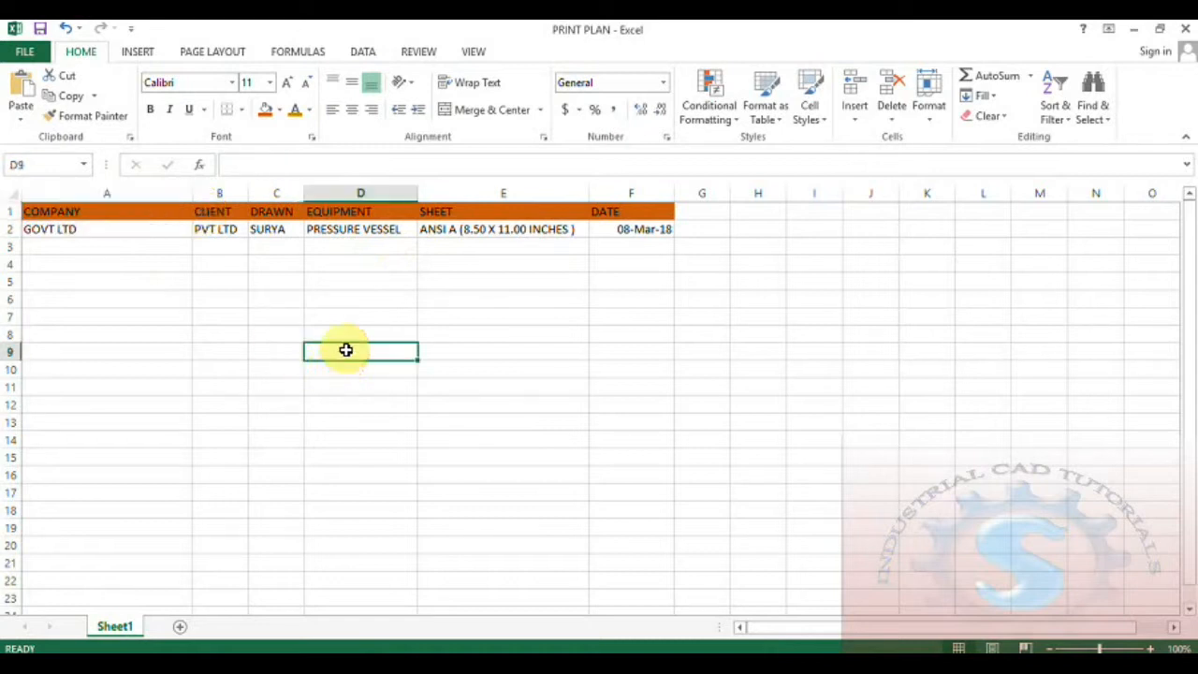
double_click(343, 354)
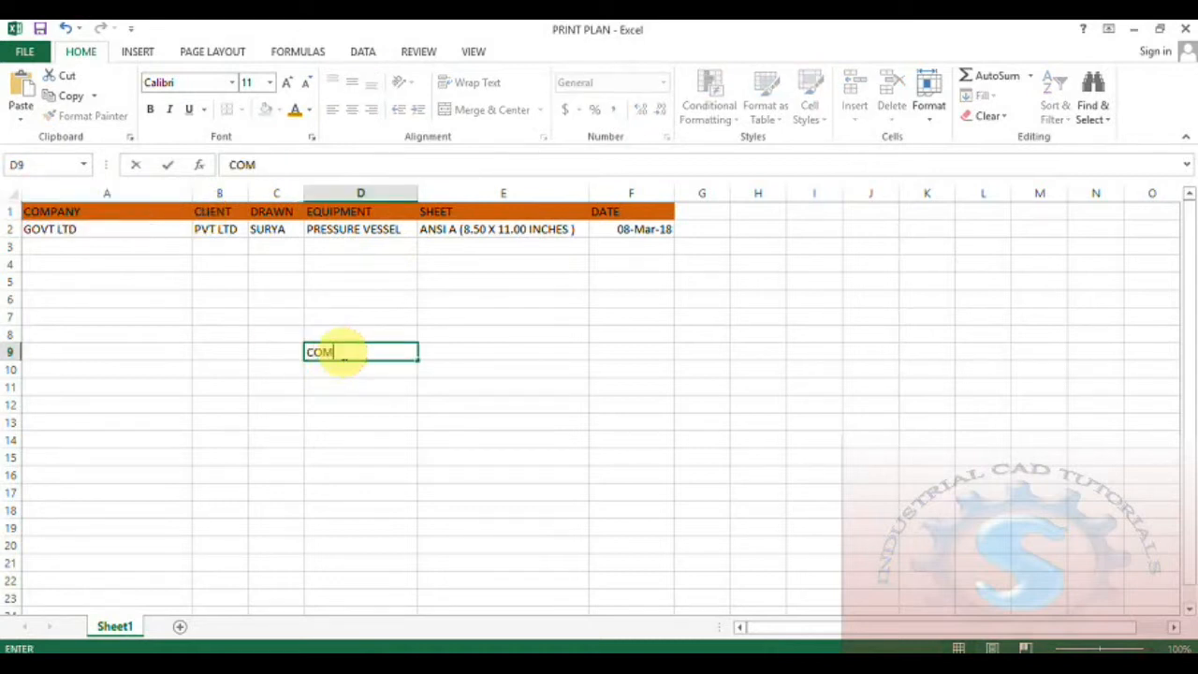
left_click(340, 418)
left_click(351, 354)
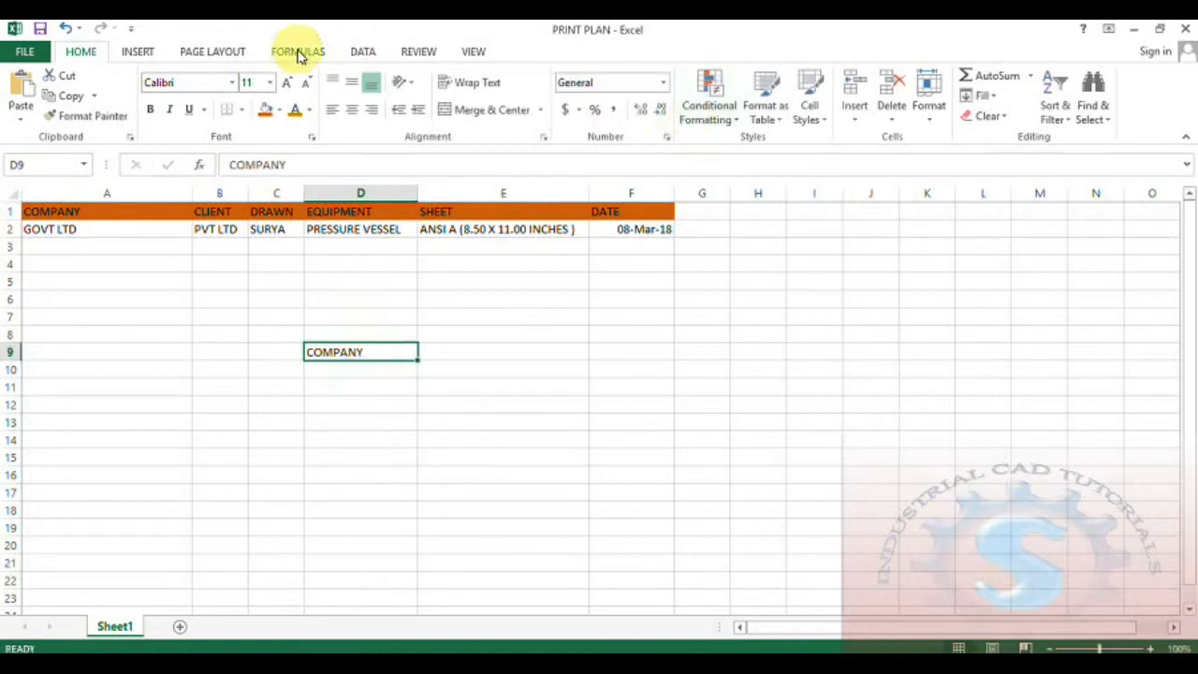
- Restrict D9 with a List data validation of COMPANY and SOOME
left_click(361, 53)
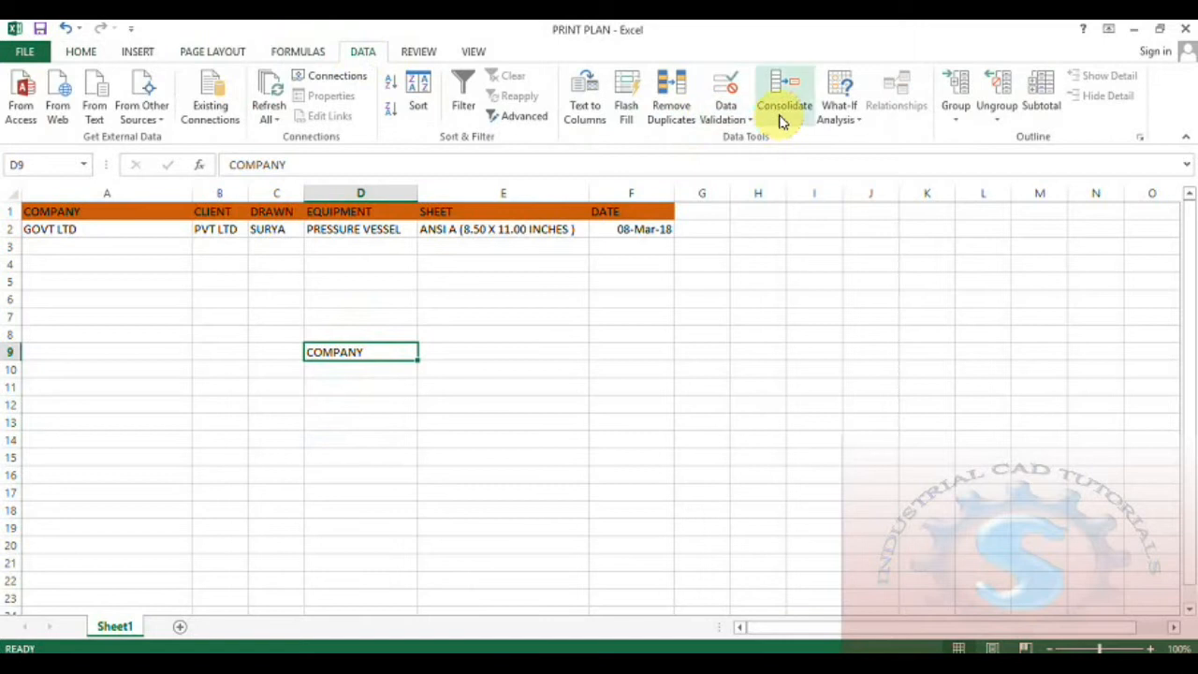
left_click(726, 119)
left_click(749, 139)
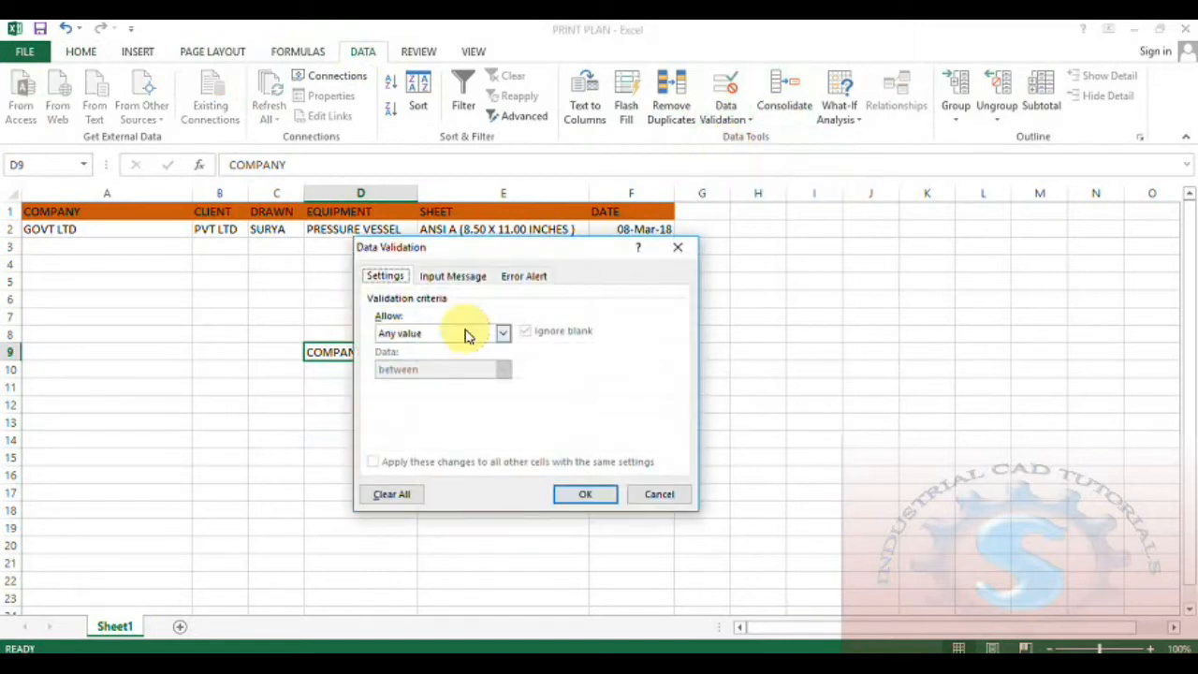
left_click(436, 337)
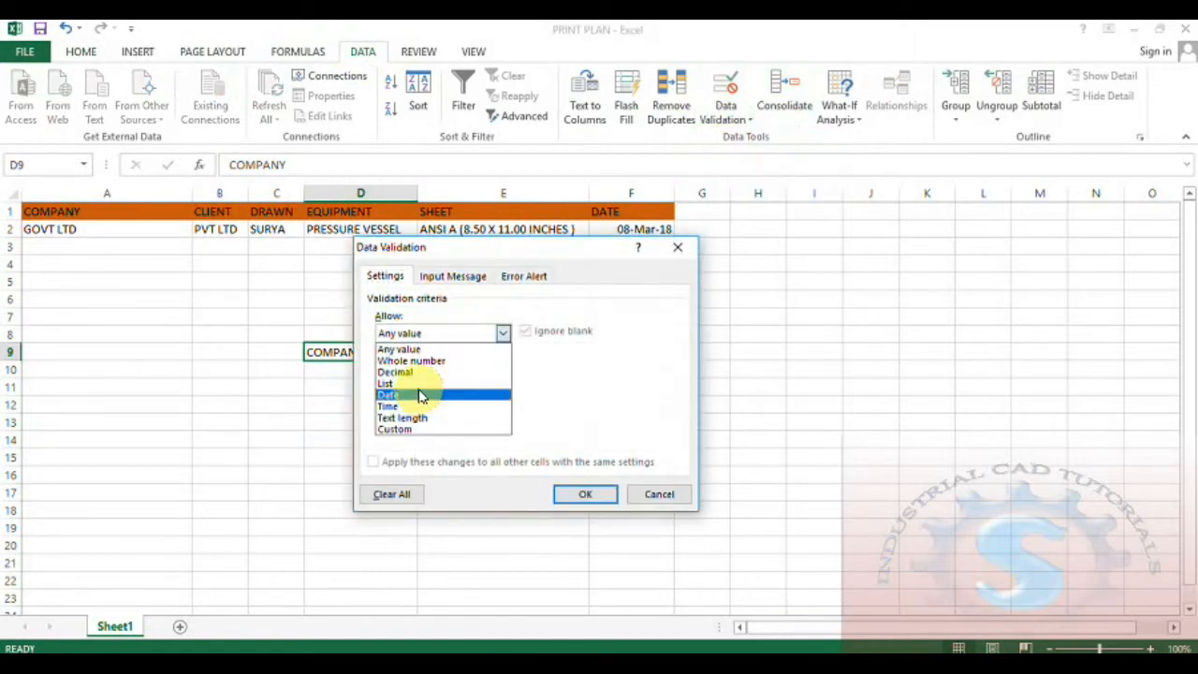
left_click(419, 396)
left_click(436, 333)
left_click(405, 384)
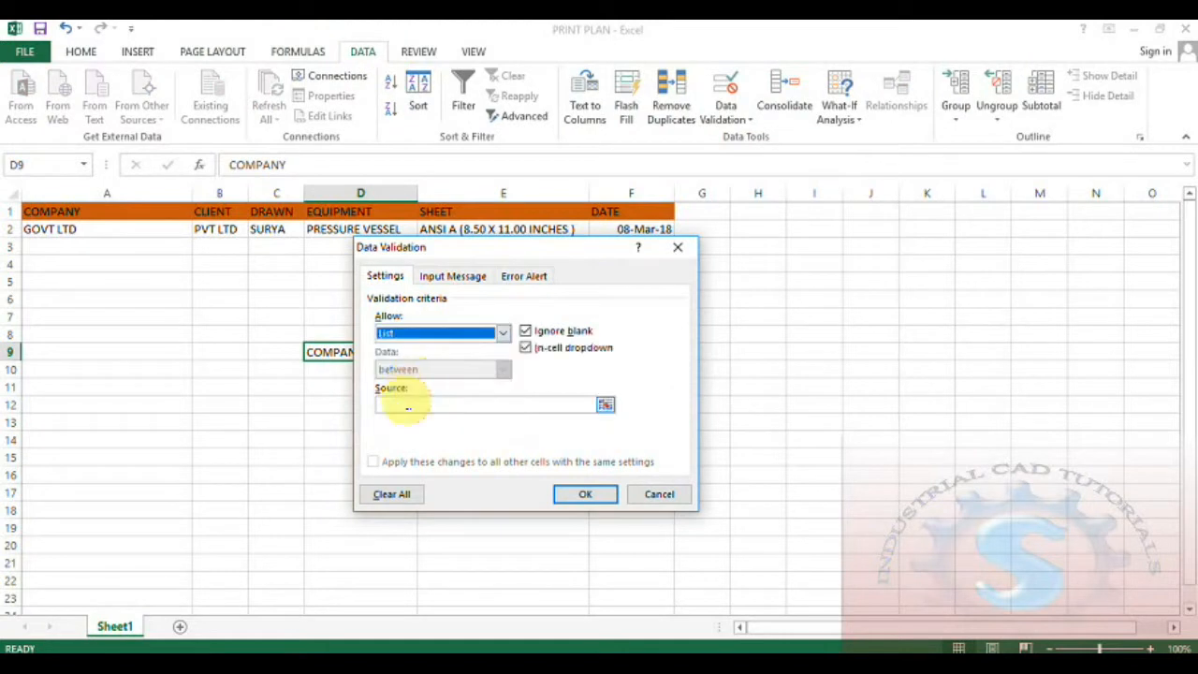
left_click(405, 404)
type("COMAPNY")
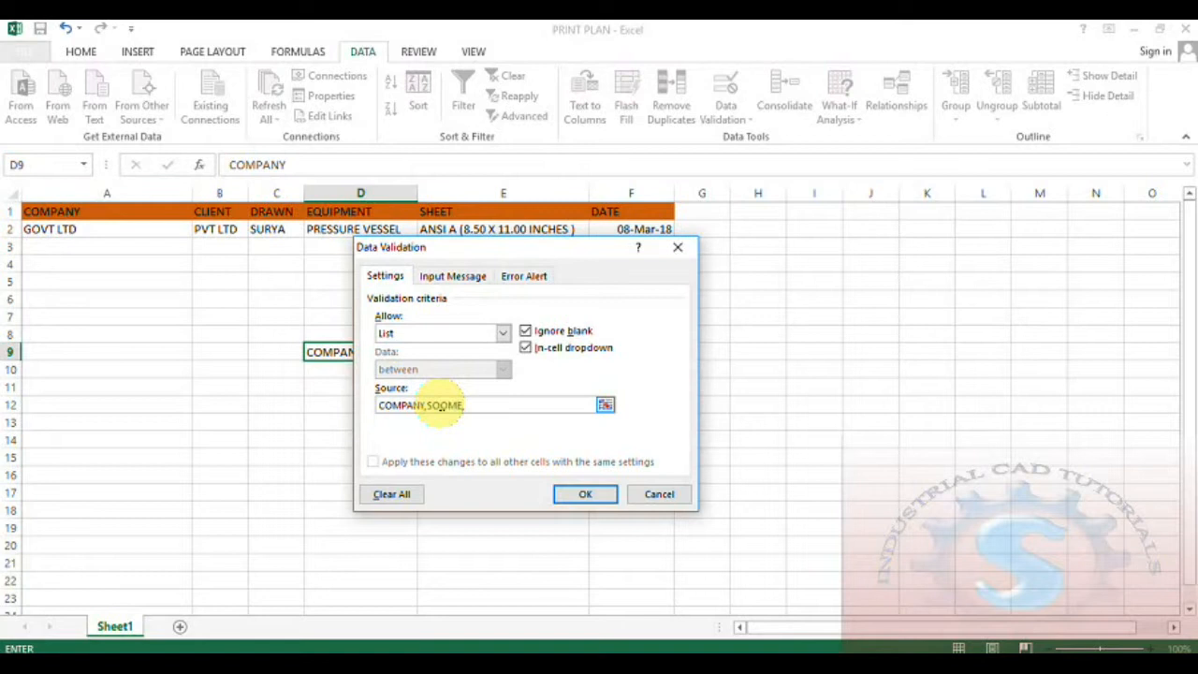
left_click(602, 495)
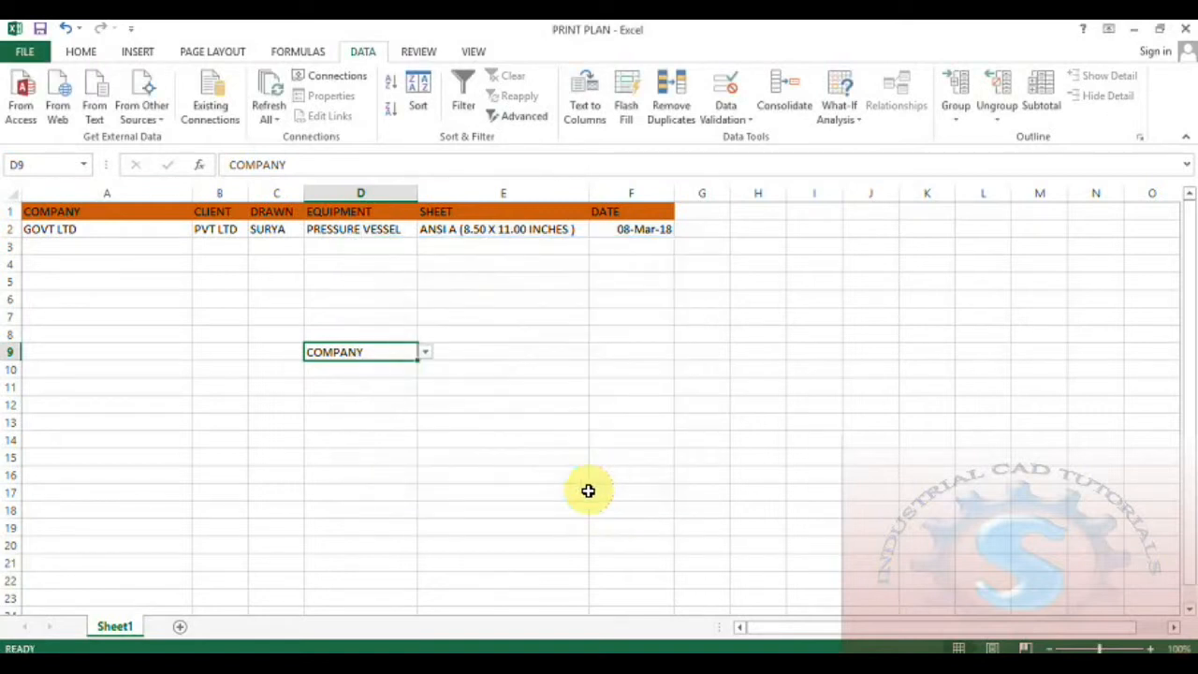
- Test D9's dropdown by choosing SOOME
left_click(425, 353)
left_click(339, 379)
key("Return")
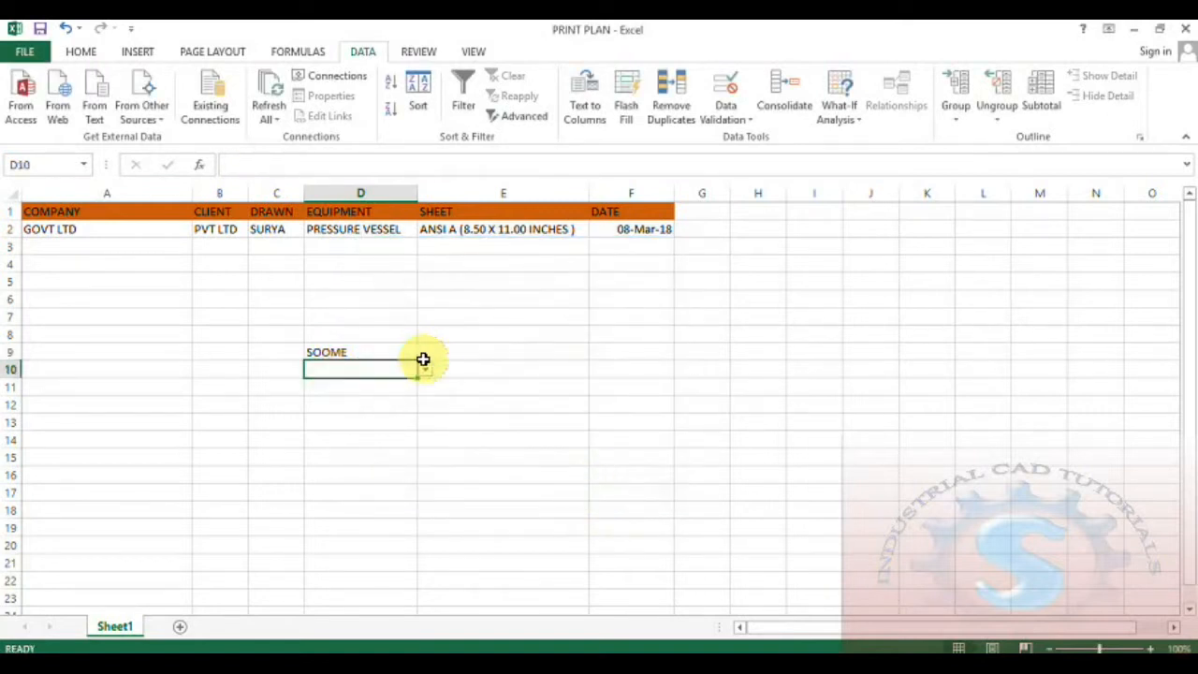
left_click(422, 352)
left_click(386, 352)
left_click(425, 353)
left_click(365, 377)
- Undo the test edits to clear D9 and the header fill, then select A1:F1
key("Delete")
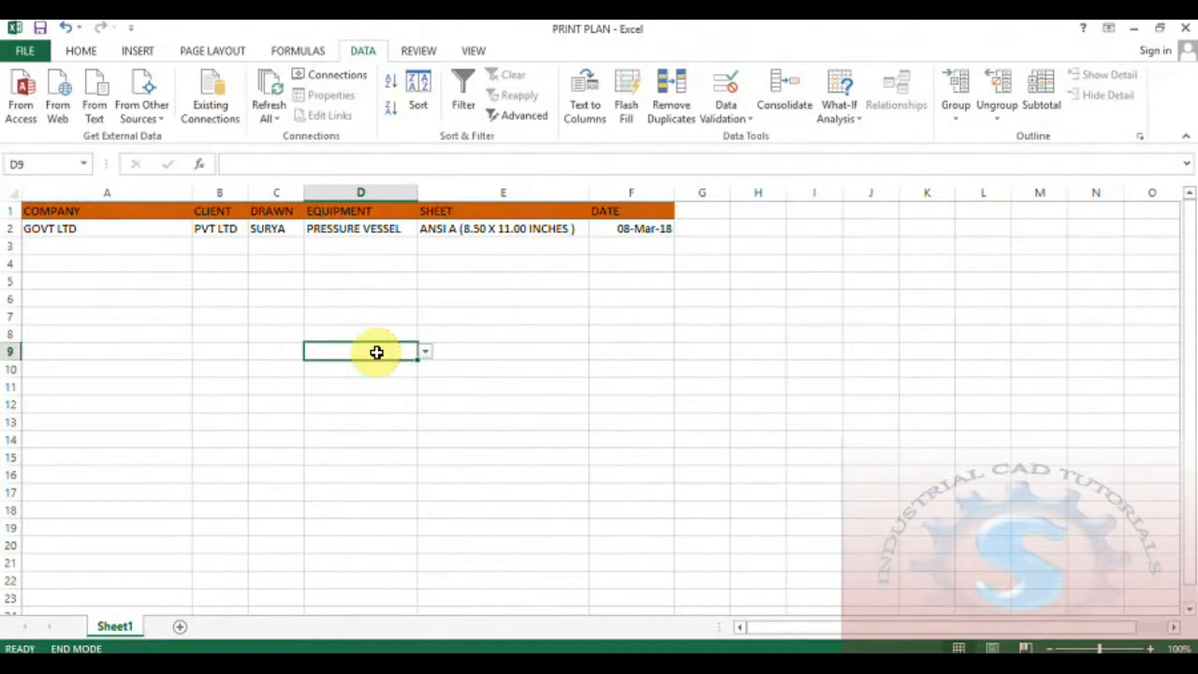
key("ctrl+z")
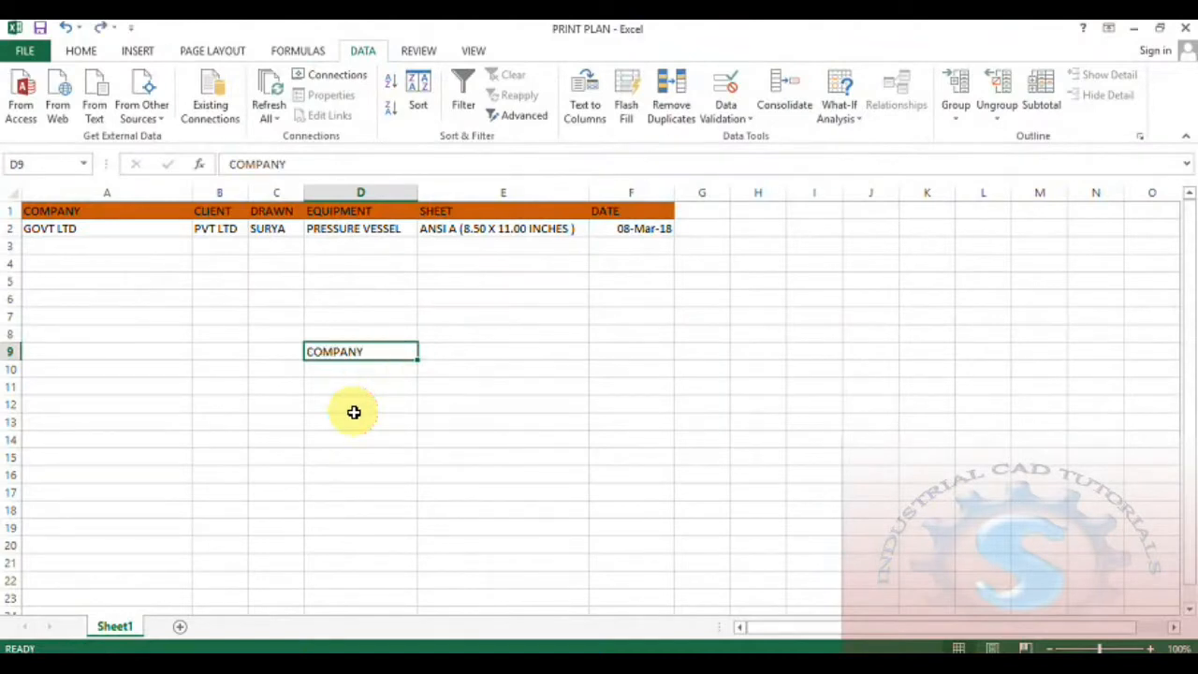
key("ctrl+z")
left_click(354, 412)
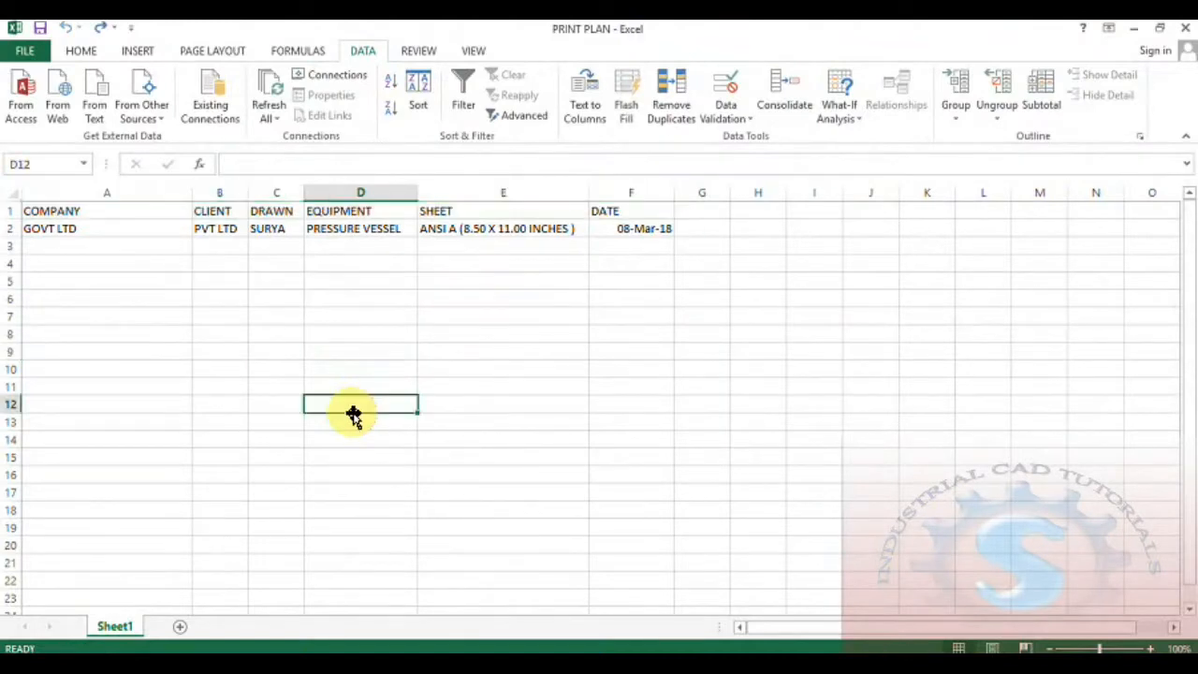
left_click(183, 216)
left_click_drag(642, 209, 83, 217)
- Check the header's font colour options, then save the PRINT PLAN workbook
left_click(81, 50)
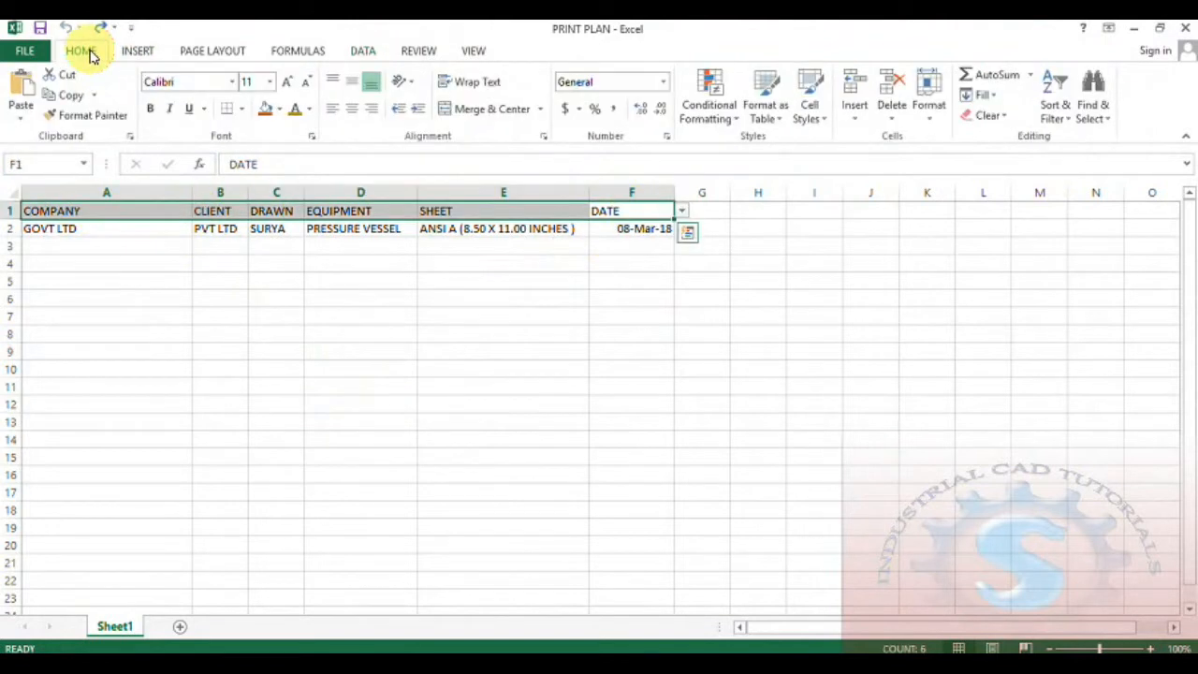
left_click(309, 109)
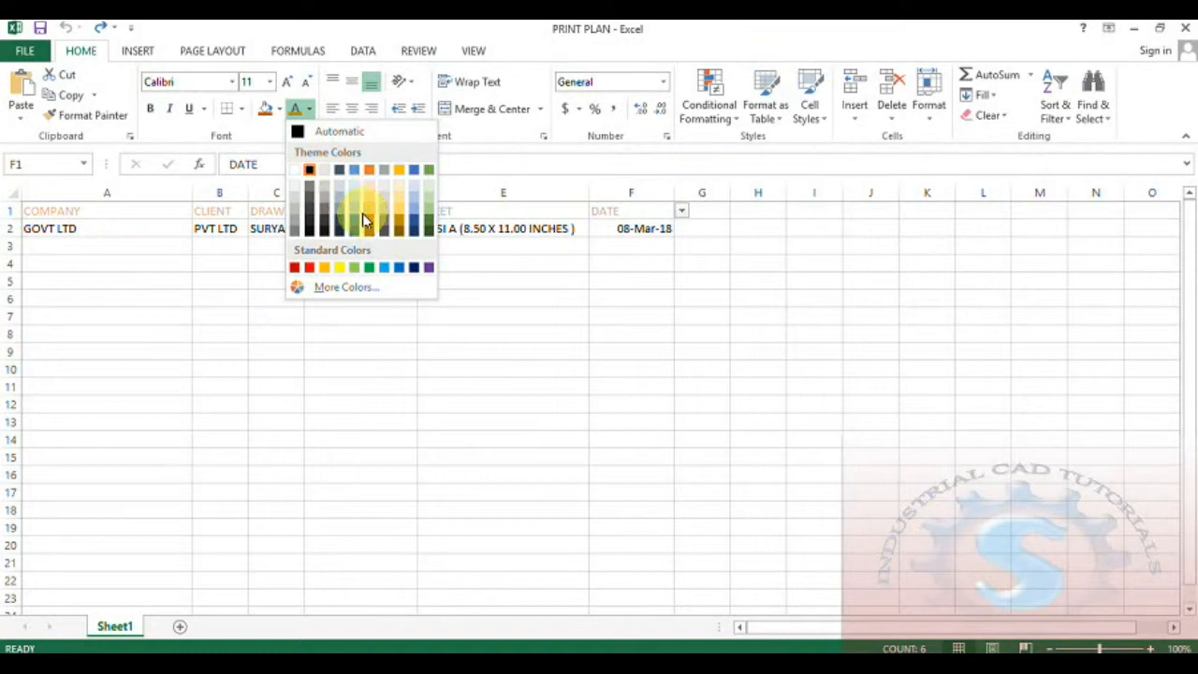
left_click(215, 294)
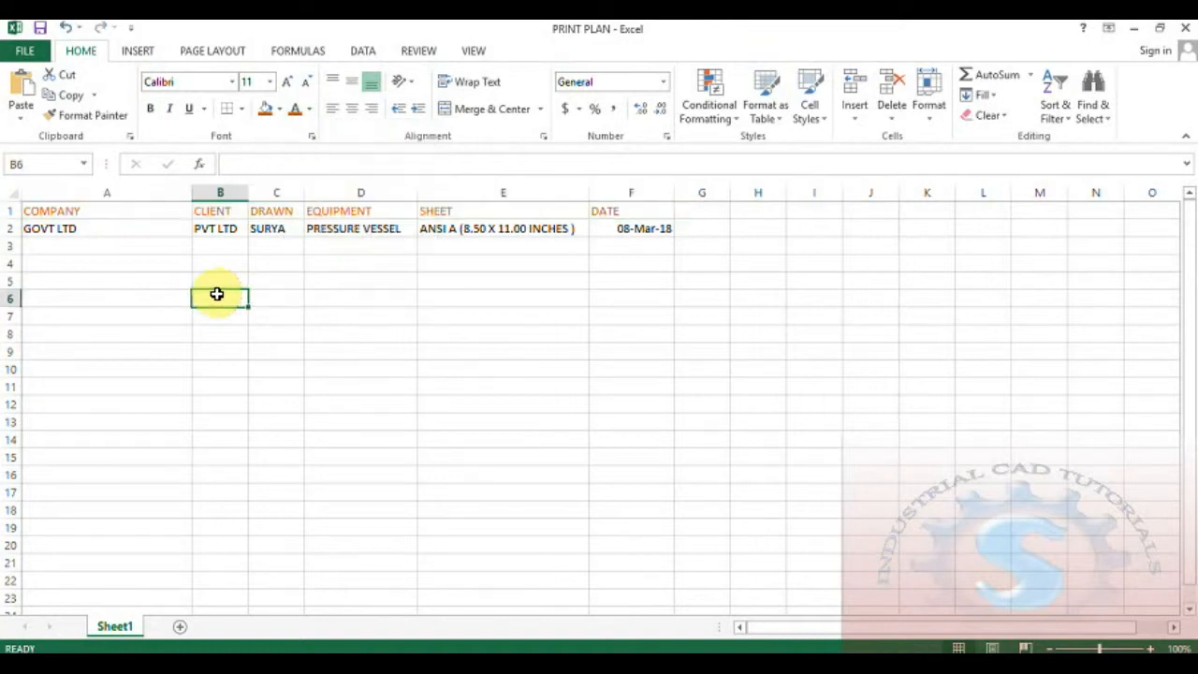
left_click(107, 216)
left_click(614, 334)
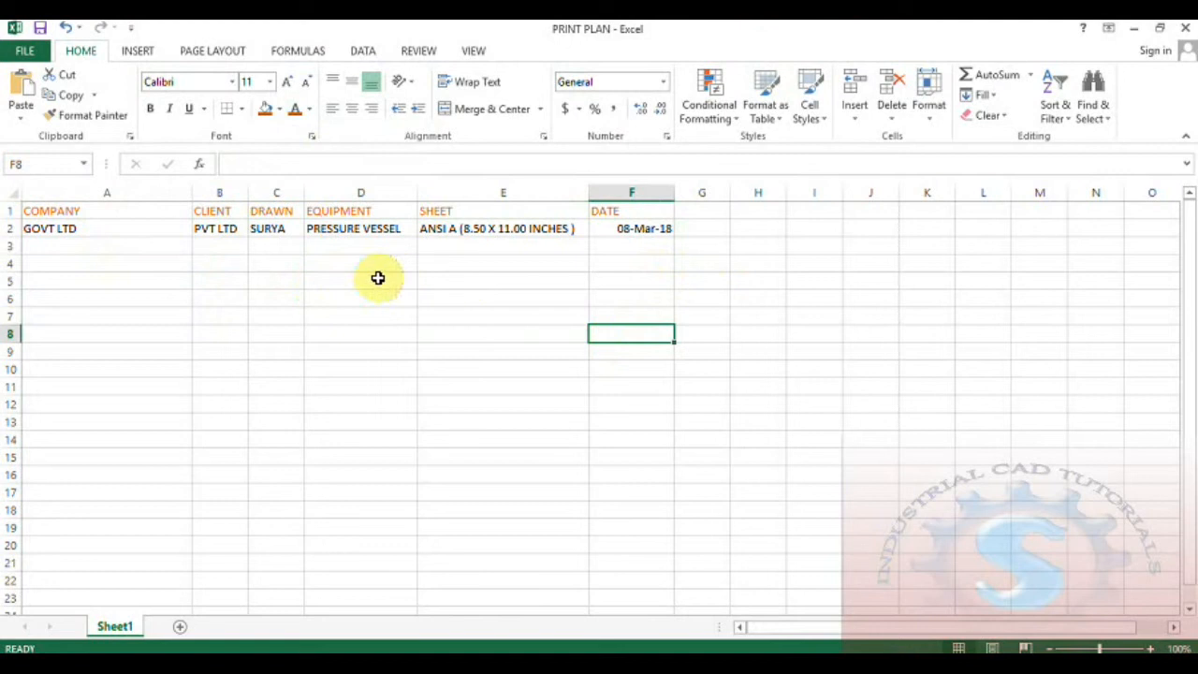
left_click(24, 49)
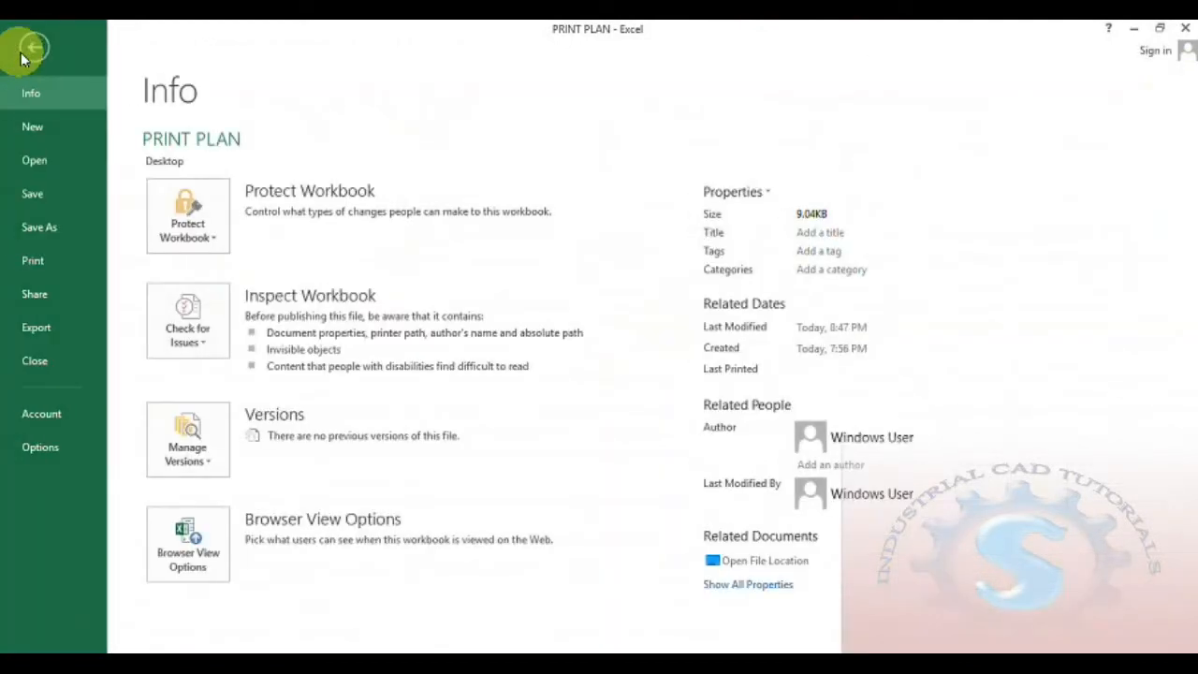
left_click(32, 193)
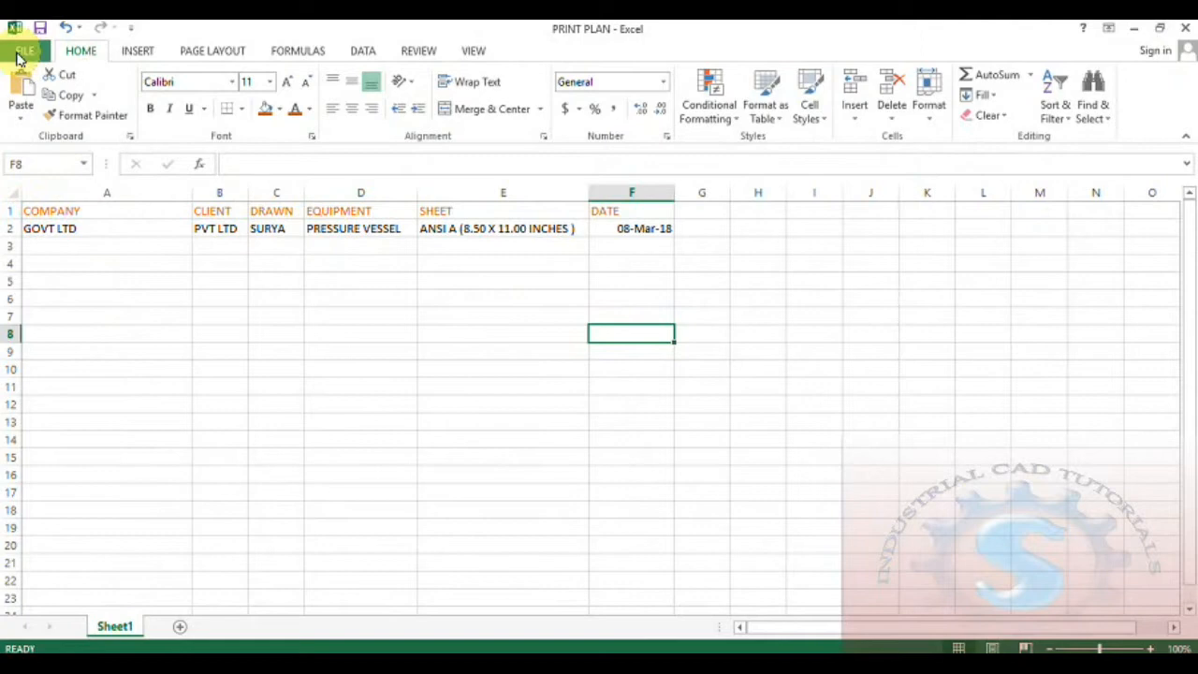
- Bring the AutoCAD drawing back in front of Excel and refresh the desktop
left_click(1133, 29)
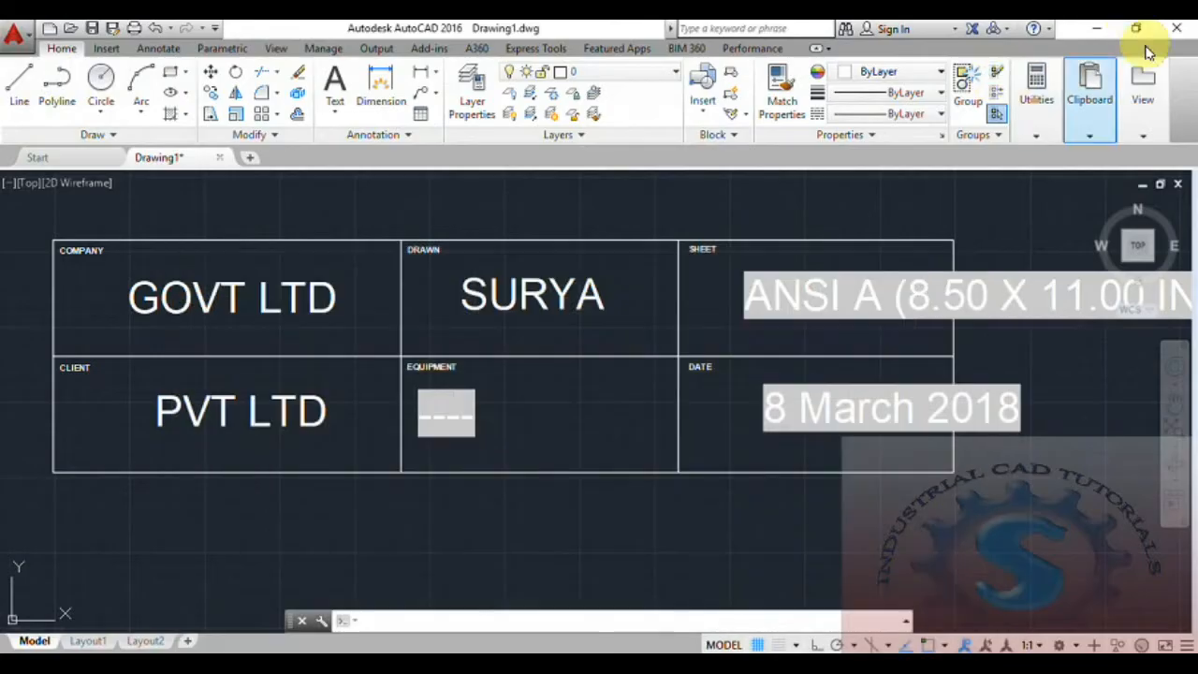
left_click(1099, 30)
right_click(244, 190)
left_click(281, 241)
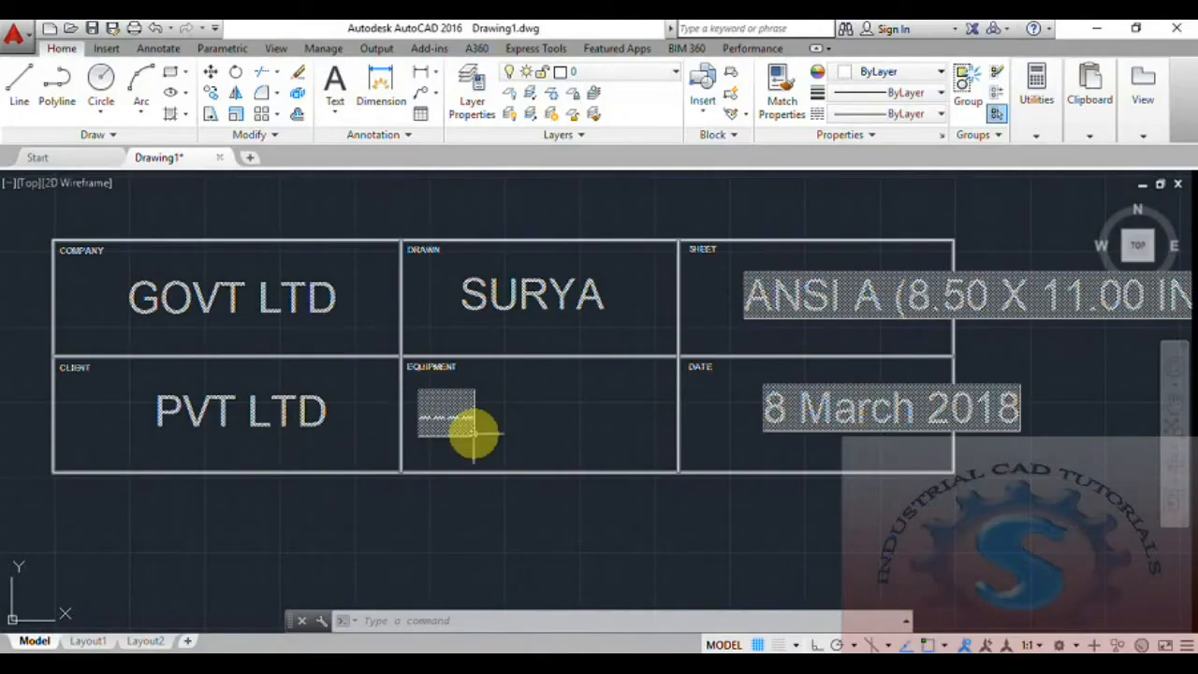
- Frame the title block and run the DATAEXTRACTION command
scroll(571, 423, "down", 4)
scroll(599, 418, "up", 2)
middle_click_drag(615, 412, 535, 402)
scroll(533, 393, "up", 2)
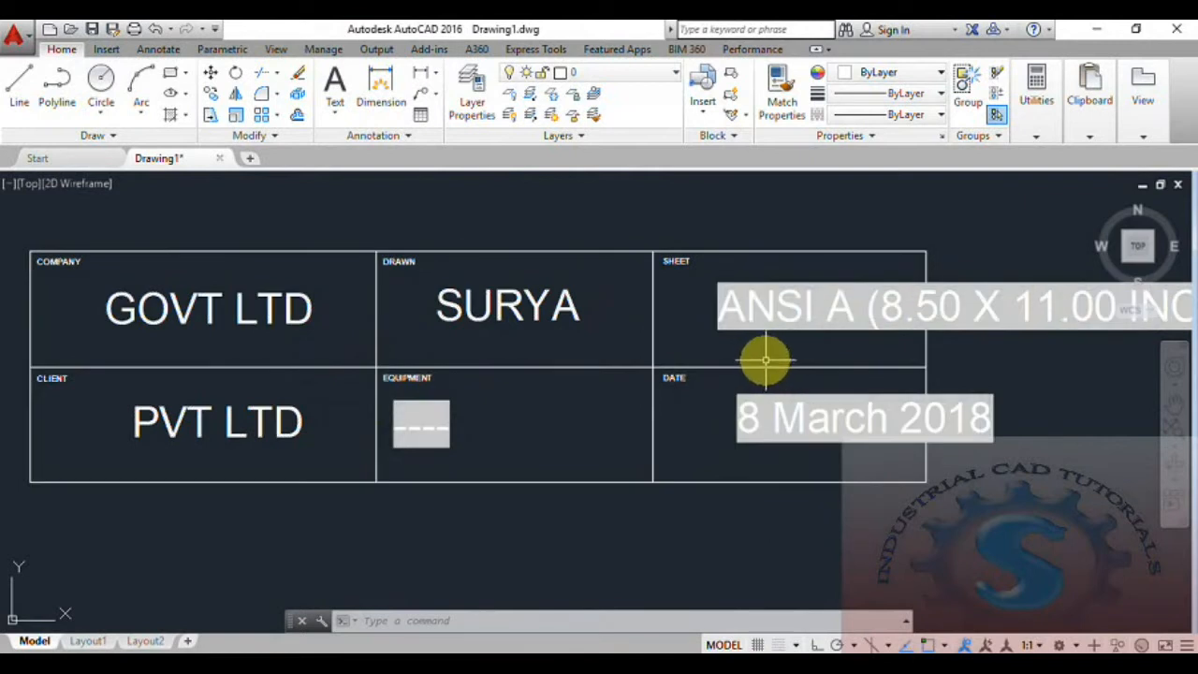
scroll(714, 387, "down", 2)
scroll(732, 385, "up", 2)
middle_click_drag(732, 385, 733, 393)
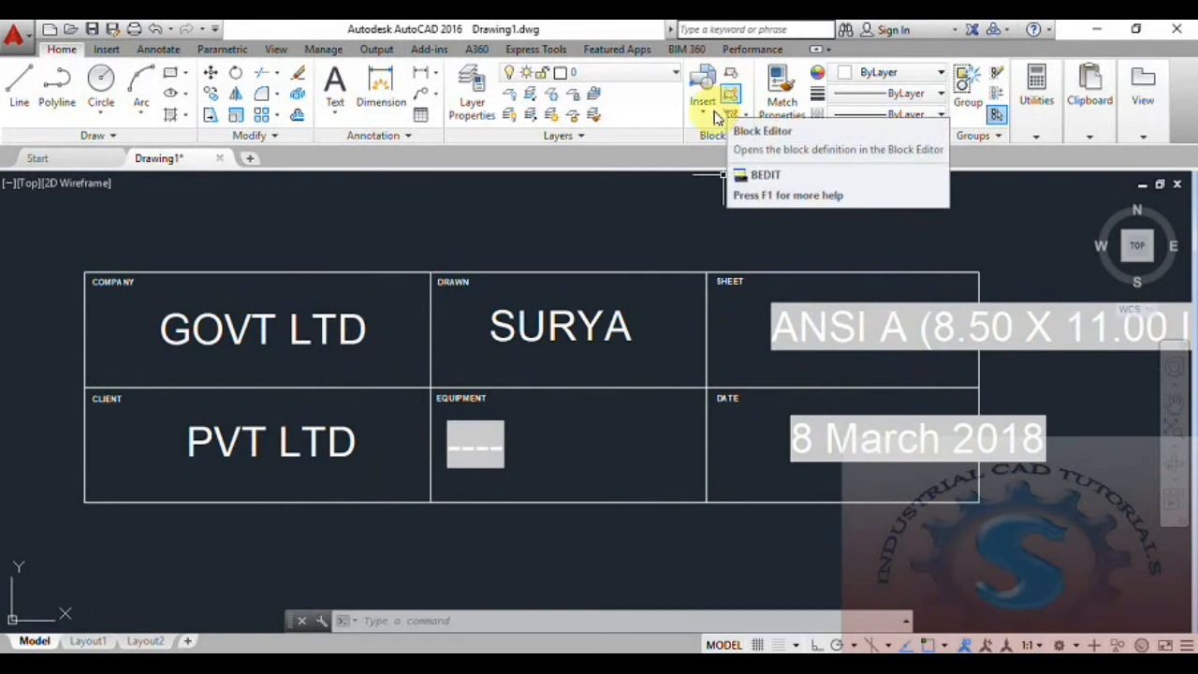
middle_click_drag(592, 370, 629, 356)
scroll(540, 363, "down", 2)
scroll(555, 372, "up", 2)
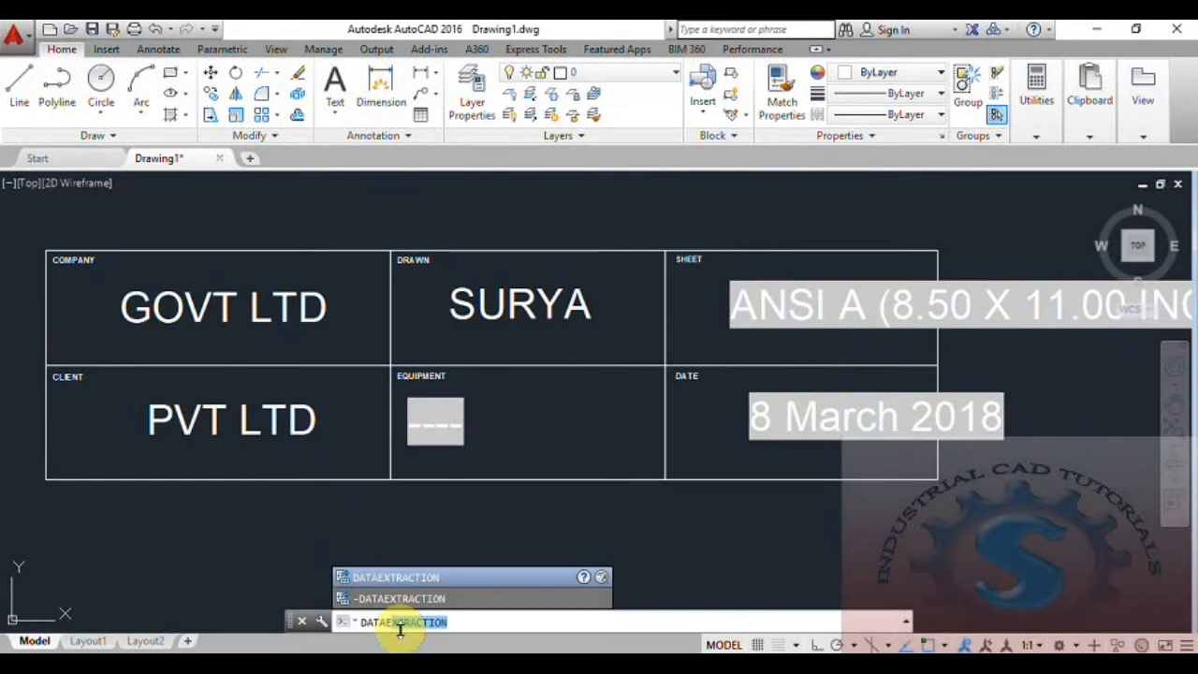
key("Return")
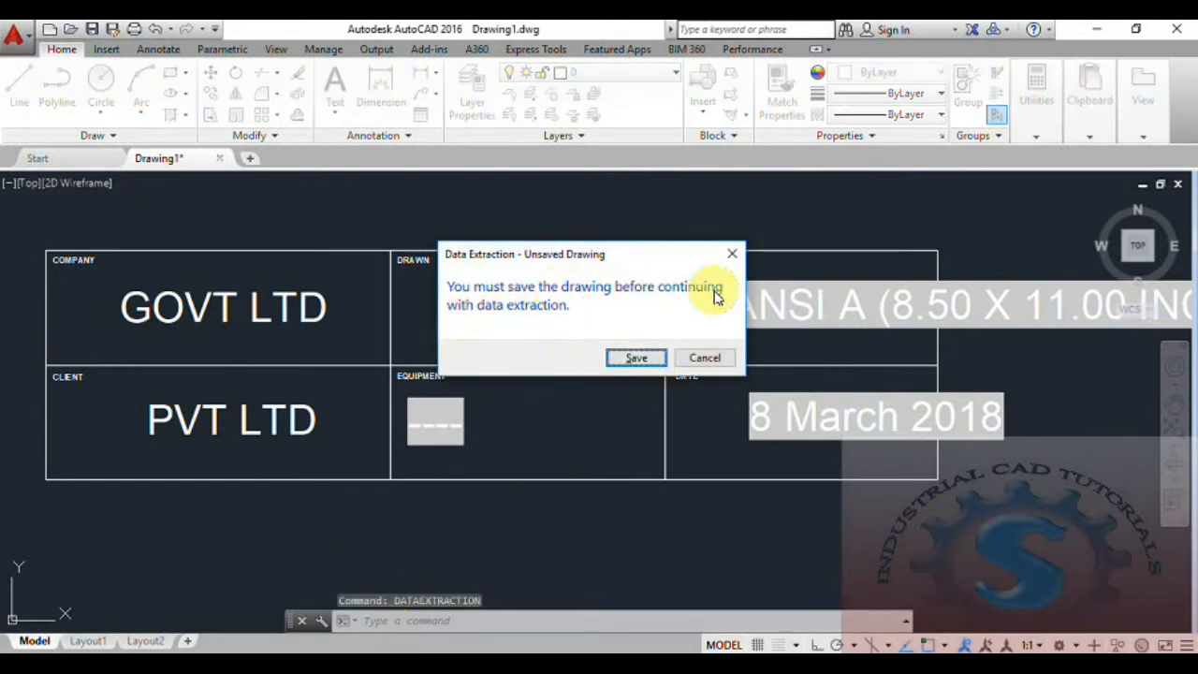
- Save the drawing to the Desktop as Drawing1.dwg before extracting
left_click(632, 360)
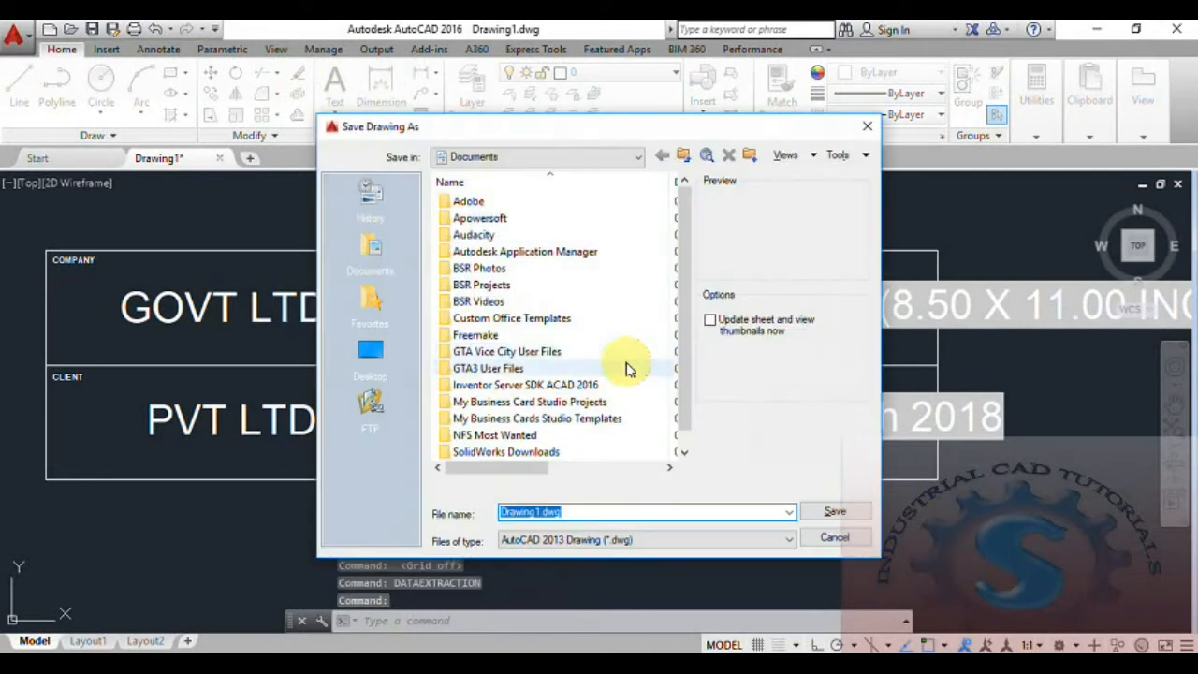
left_click(373, 353)
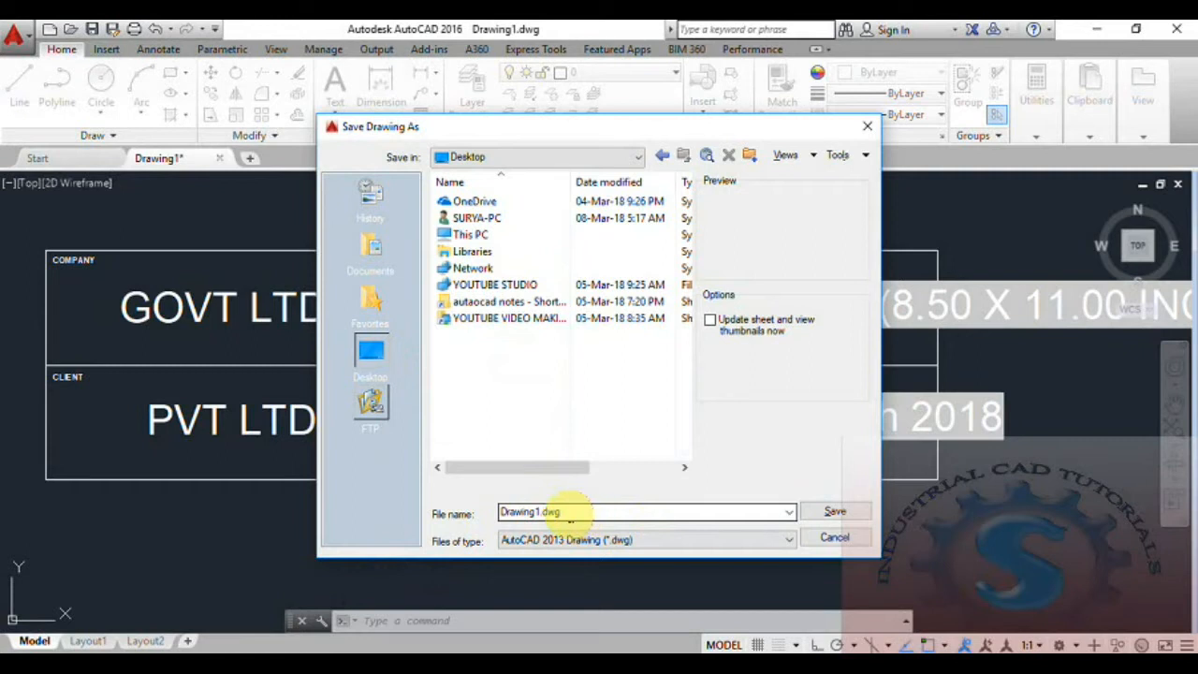
left_click(834, 512)
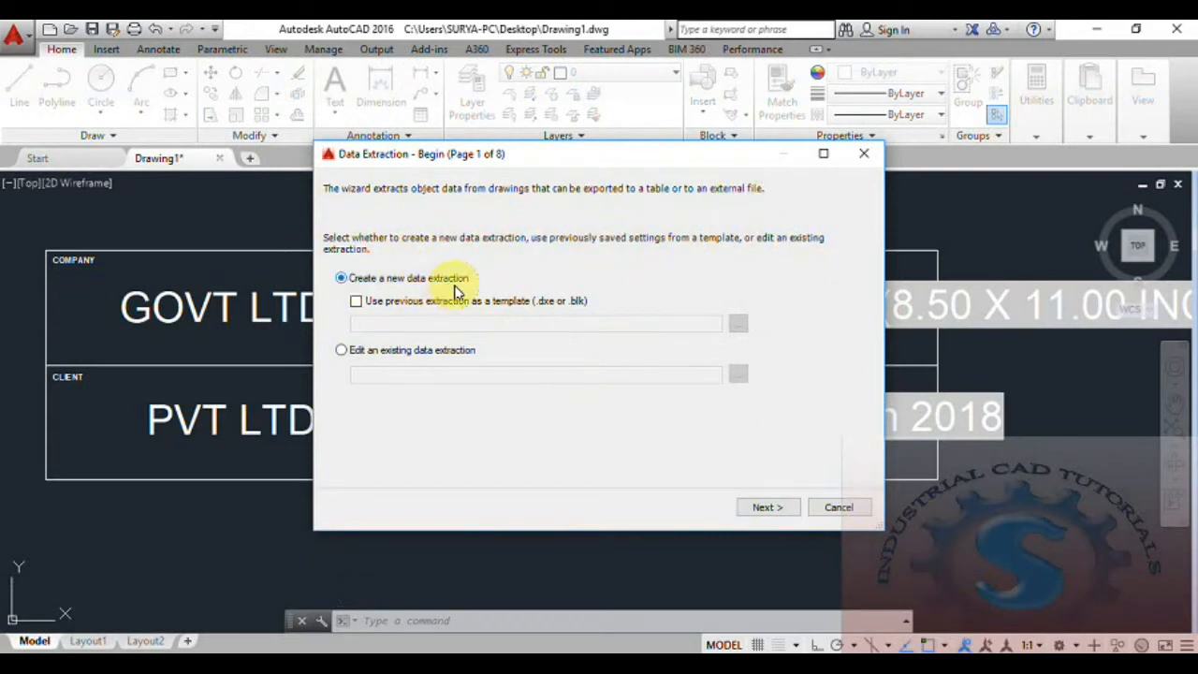
- Start a new data extraction saved as PRINT PLAN on the Desktop
left_click(769, 509)
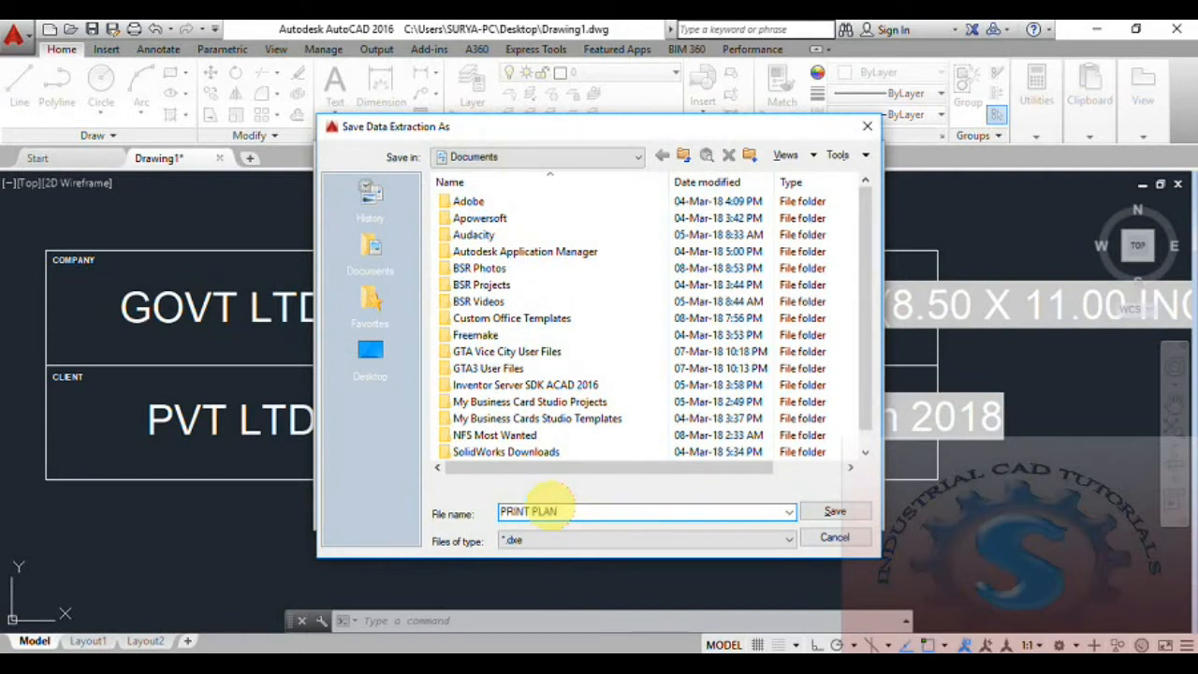
left_click(368, 354)
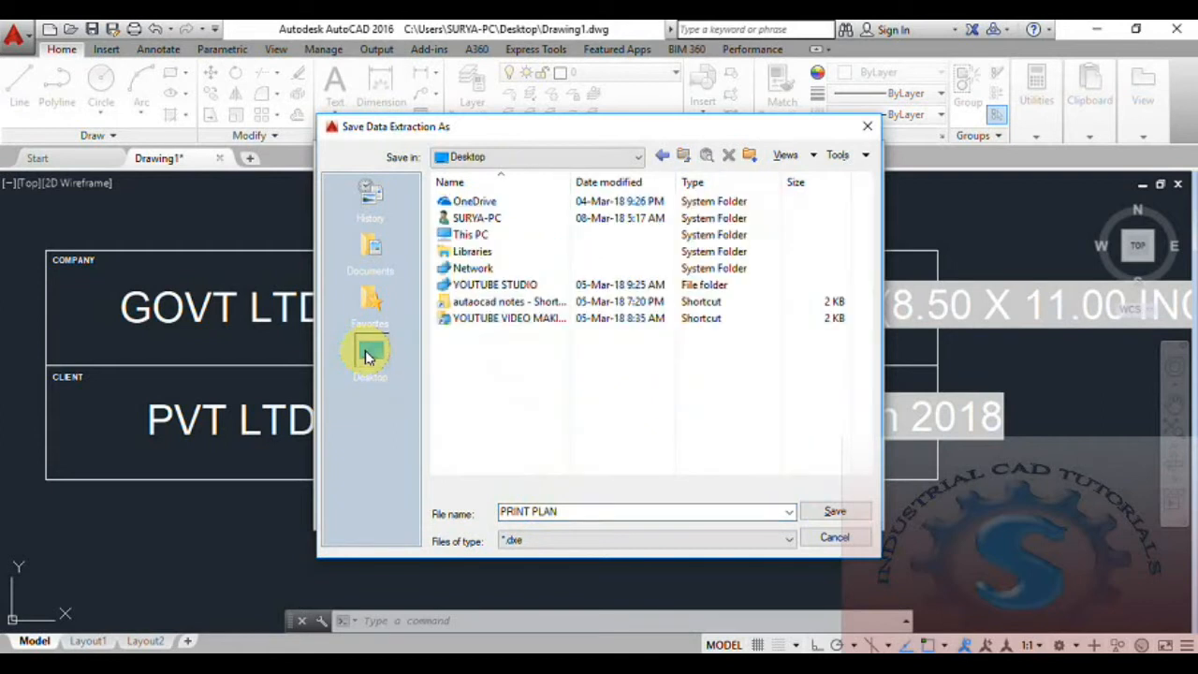
left_click(835, 512)
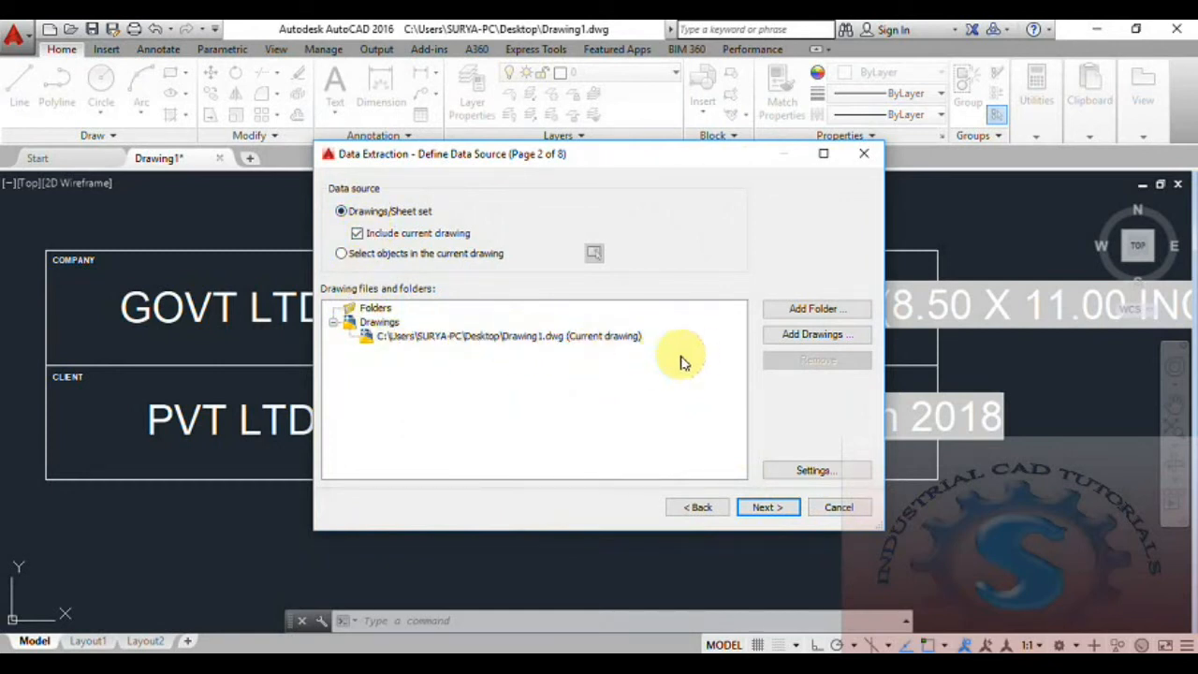
- Use the current drawing, excluding polylines, MText, lines and attribute definitions so only the block remains
left_click(794, 507)
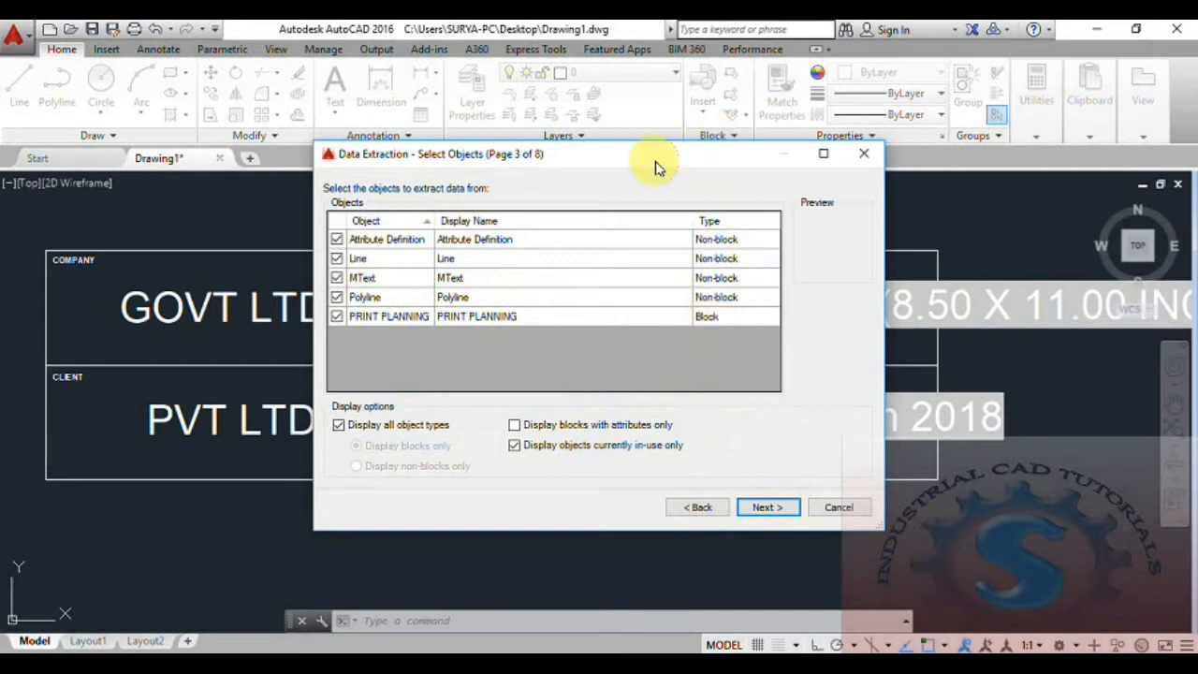
left_click(337, 297)
left_click(337, 278)
left_click(338, 260)
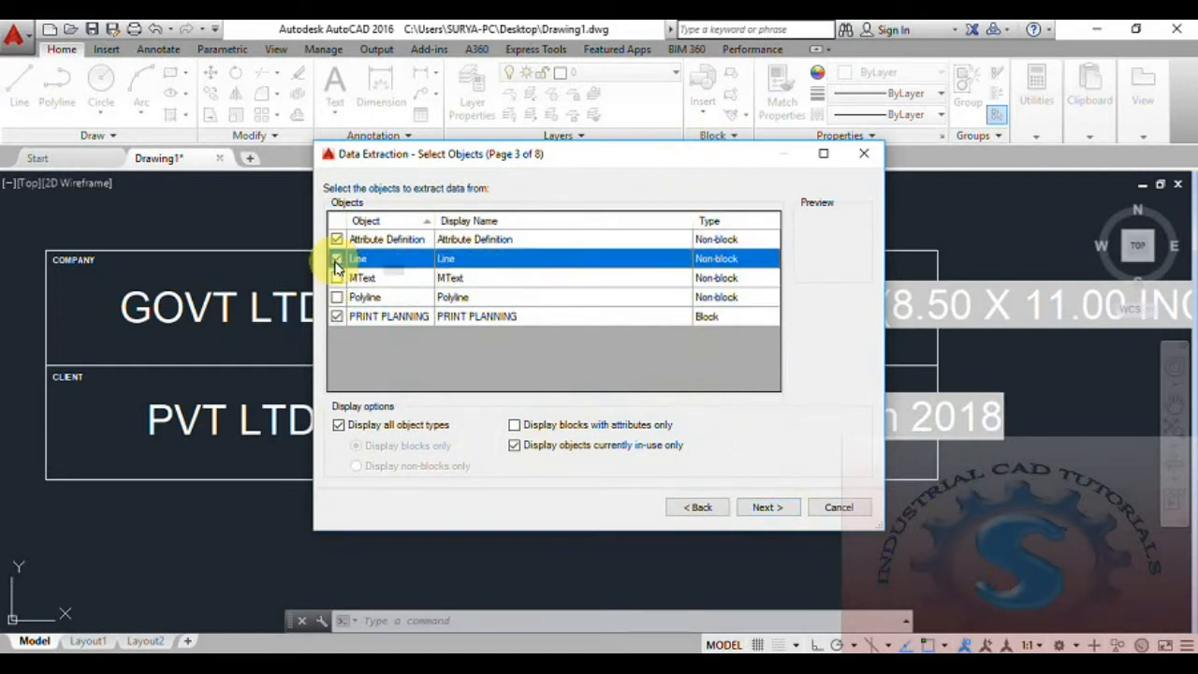
left_click(337, 239)
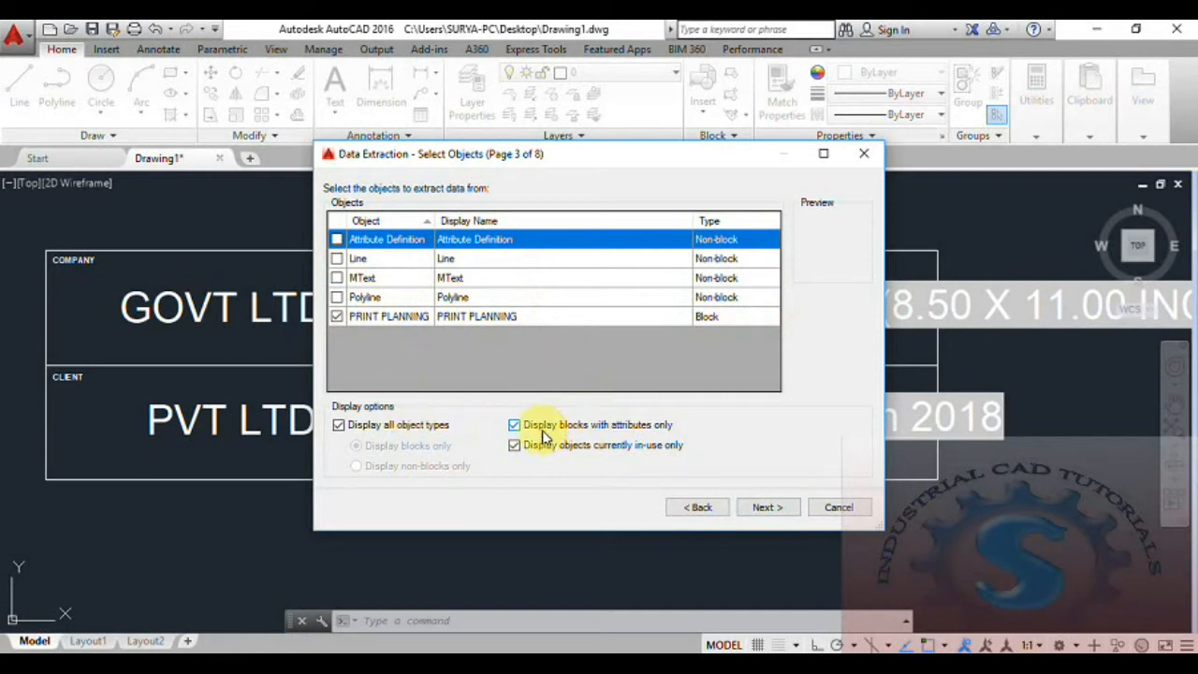
left_click(768, 507)
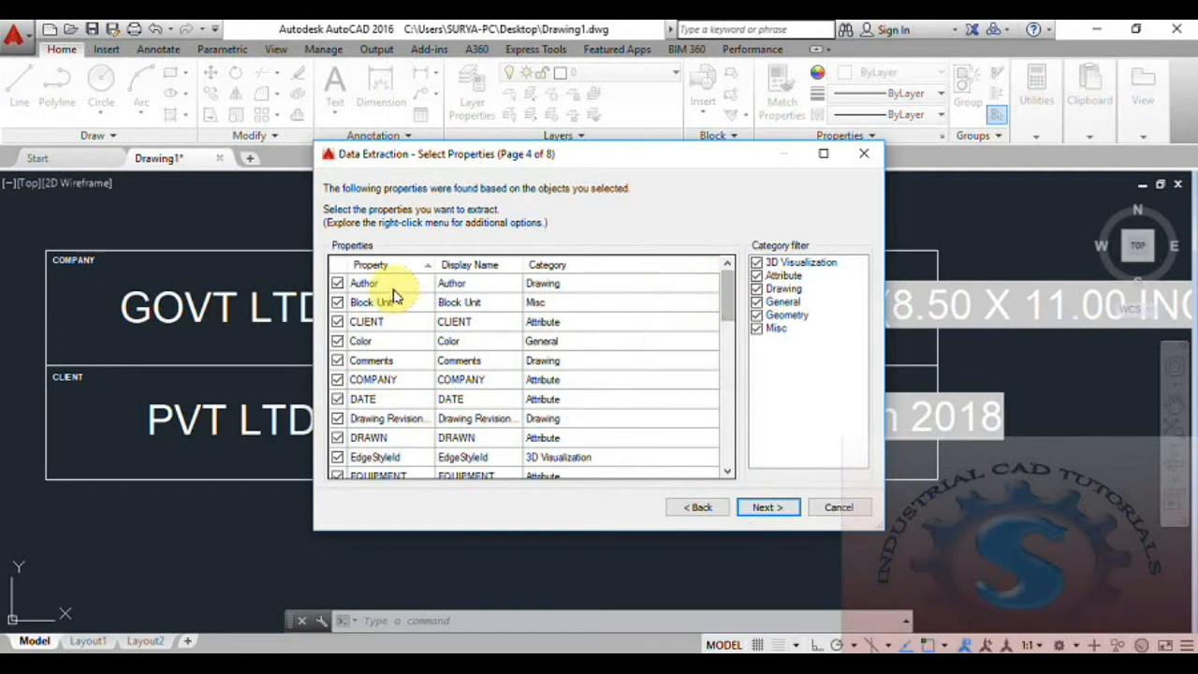
- Uncheck the drawing and file properties from Author through File Size
left_click_drag(548, 153, 906, 411)
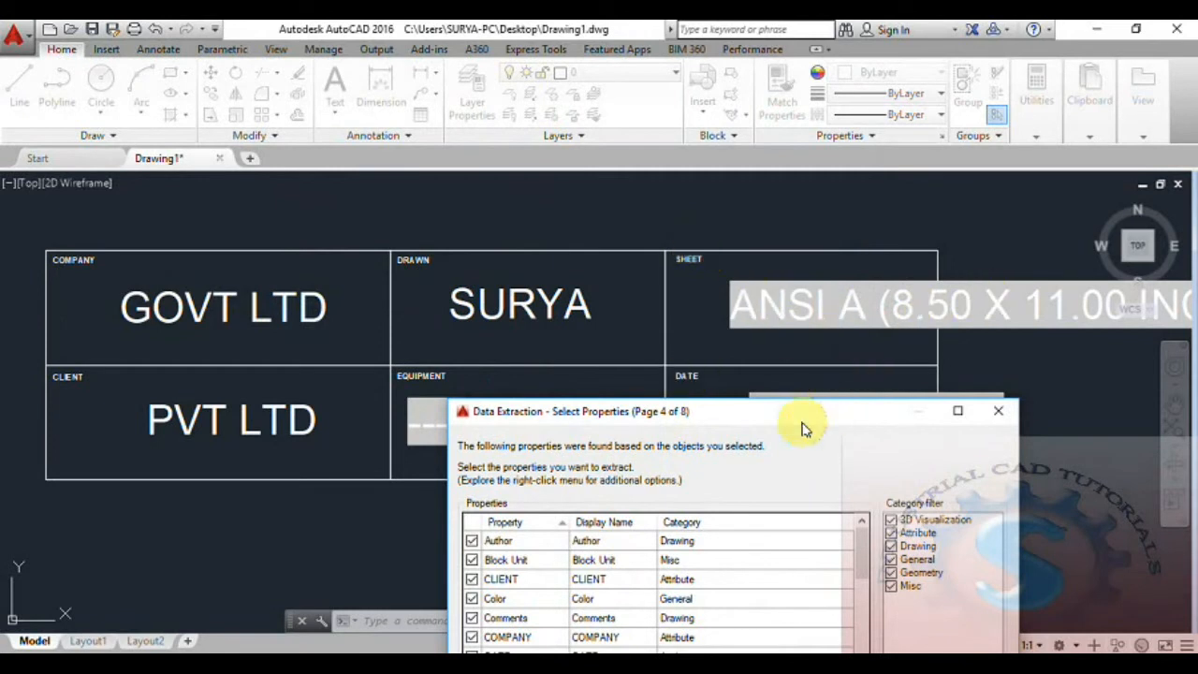
left_click_drag(740, 416, 520, 182)
left_click(203, 307)
left_click(203, 326)
left_click(203, 365)
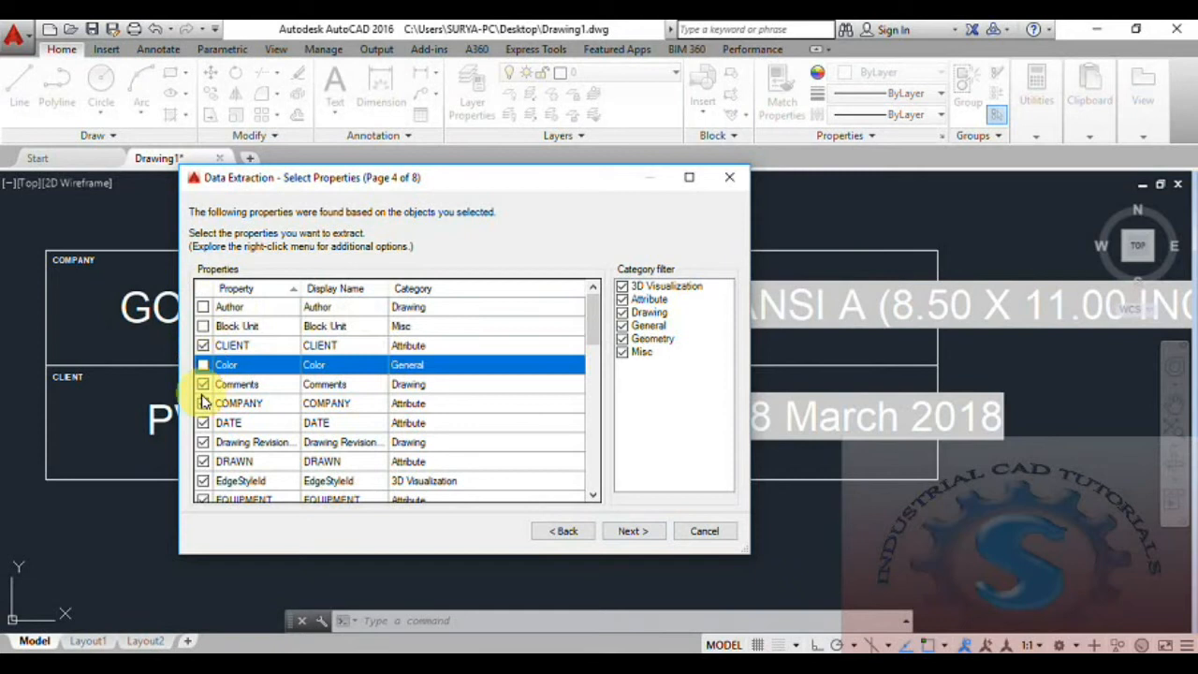
left_click(203, 384)
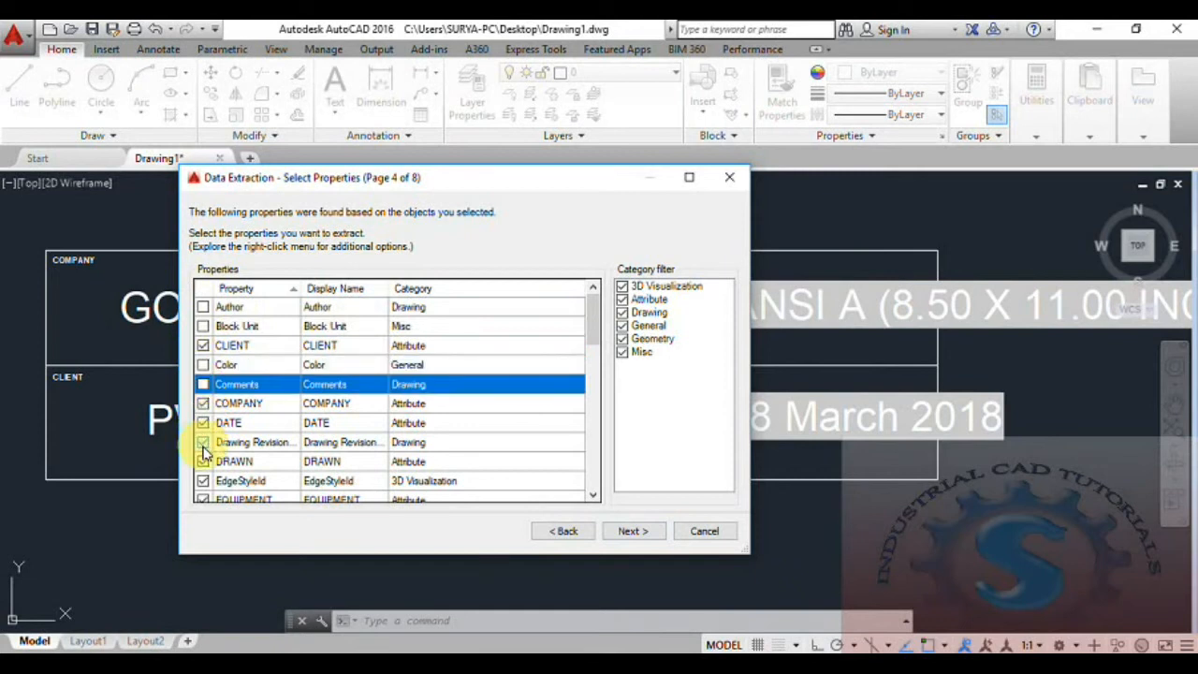
left_click(203, 442)
scroll(234, 440, "down", 1)
left_click(203, 423)
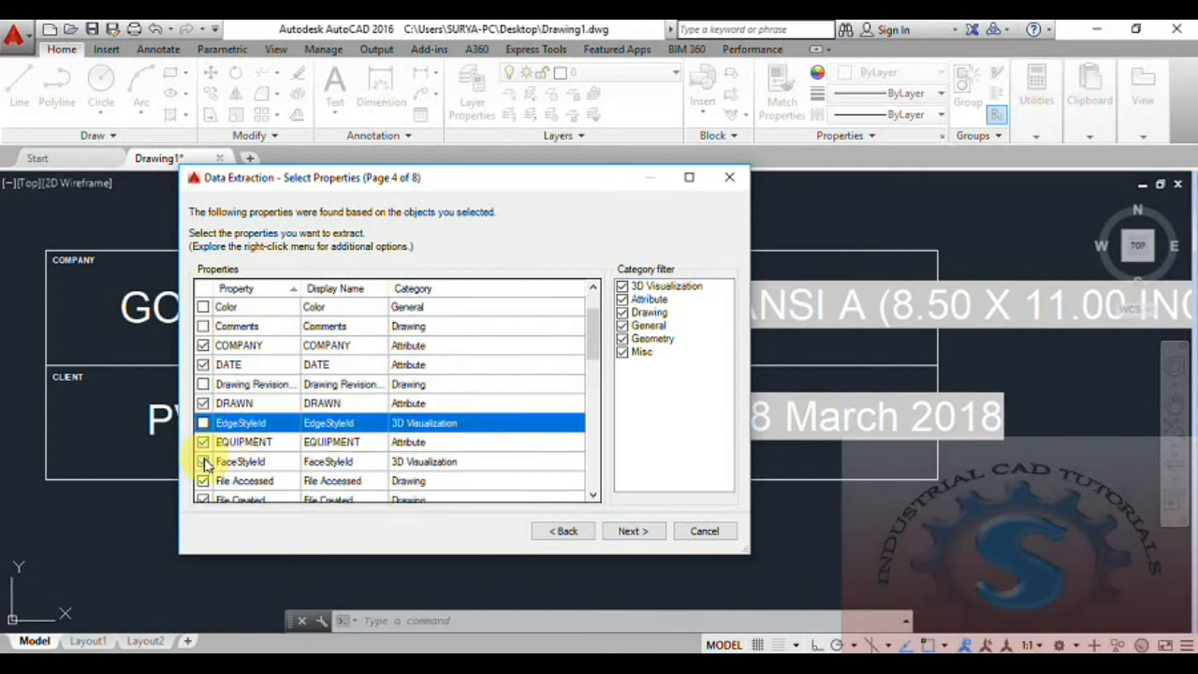
left_click(203, 462)
scroll(201, 463, "down", 2)
left_click(203, 365)
left_click(204, 384)
left_click(203, 404)
left_click(203, 424)
left_click(204, 442)
left_click(204, 461)
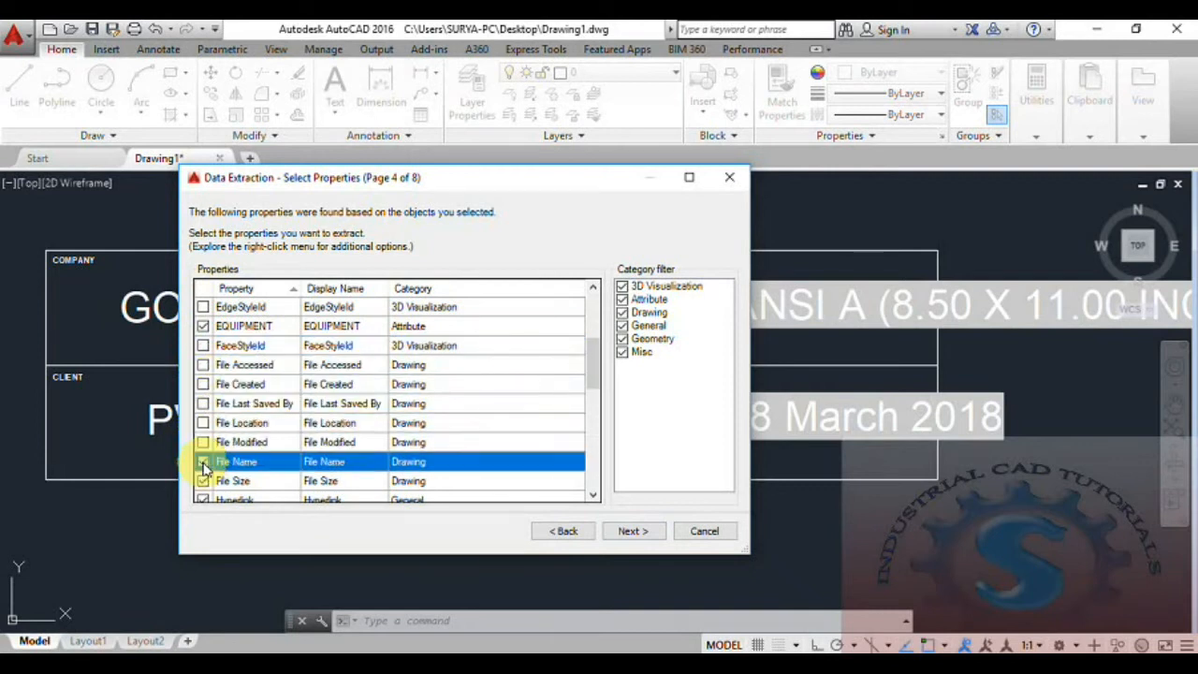
left_click(203, 482)
- Uncheck the remaining properties from Hyperlink to VisualStyleId, keeping only the title-block attributes
scroll(216, 481, "down", 1)
left_click(203, 442)
left_click(204, 461)
left_click(203, 481)
scroll(203, 468, "down", 1)
left_click(203, 442)
left_click(203, 461)
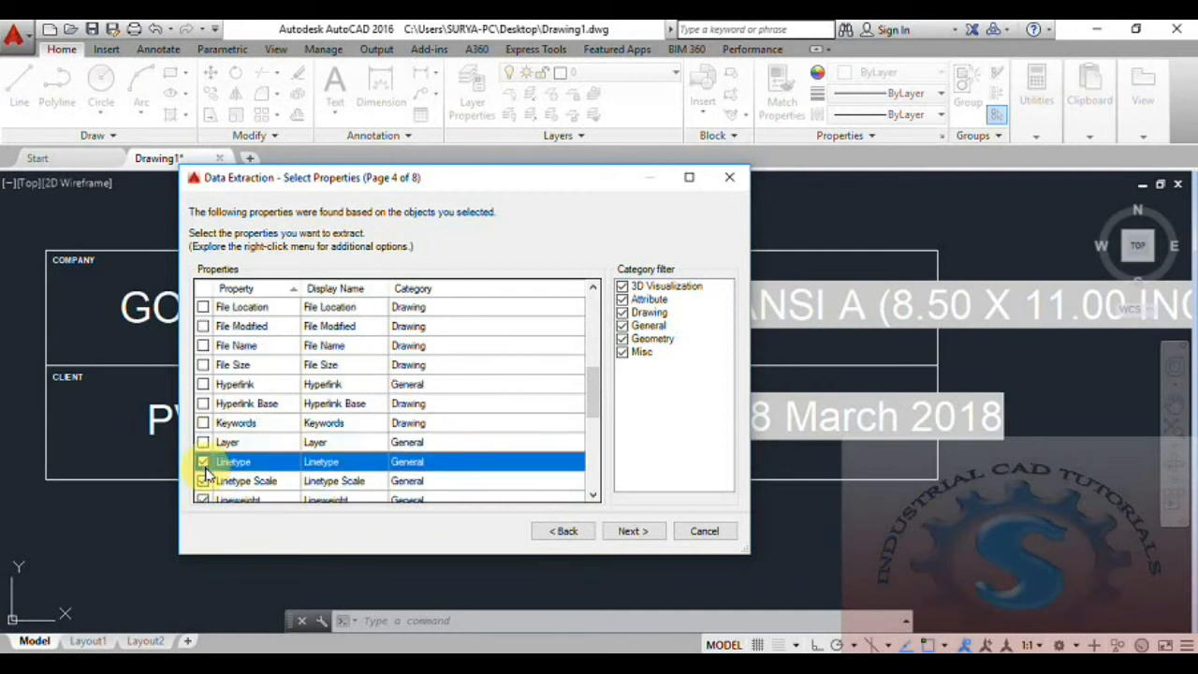
left_click(203, 481)
scroll(204, 478, "down", 1)
left_click(203, 442)
left_click(203, 462)
scroll(206, 469, "down", 1)
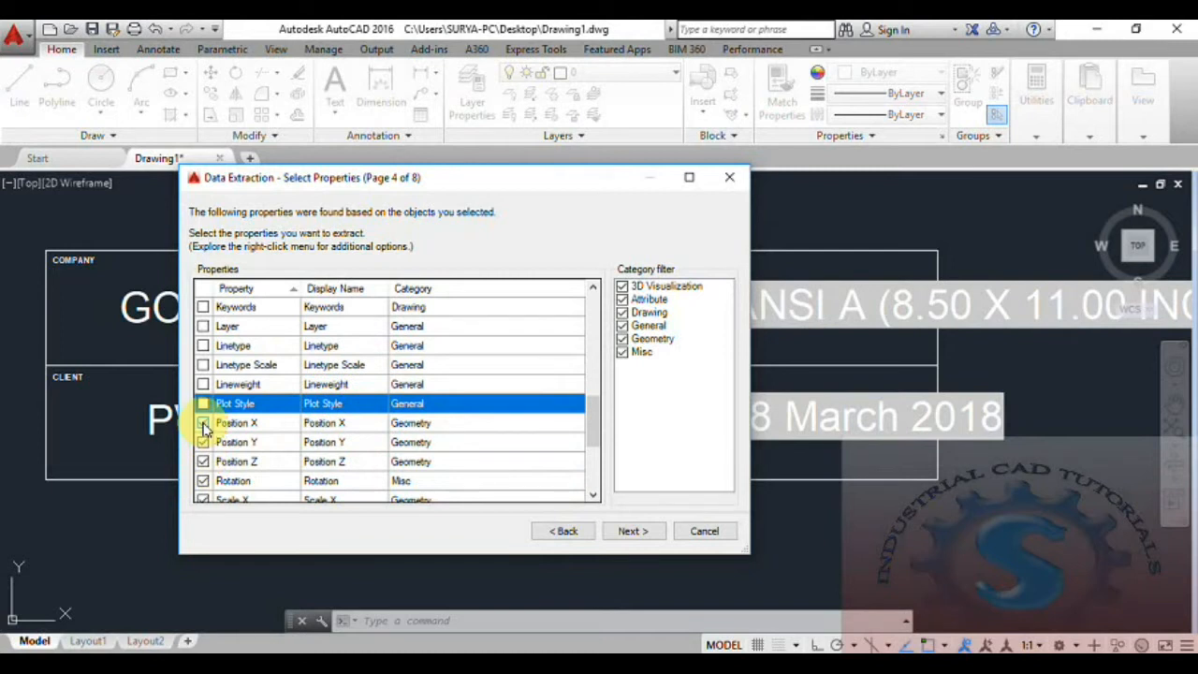
left_click(204, 423)
left_click(204, 442)
left_click(204, 462)
left_click(204, 481)
scroll(207, 481, "down", 1)
left_click(204, 443)
left_click(204, 461)
scroll(206, 477, "down", 1)
left_click(205, 424)
left_click(204, 462)
left_click(204, 481)
left_click(204, 500)
scroll(225, 475, "down", 1)
left_click(204, 462)
left_click(204, 482)
scroll(229, 464, "up", 3)
scroll(234, 454, "up", 5)
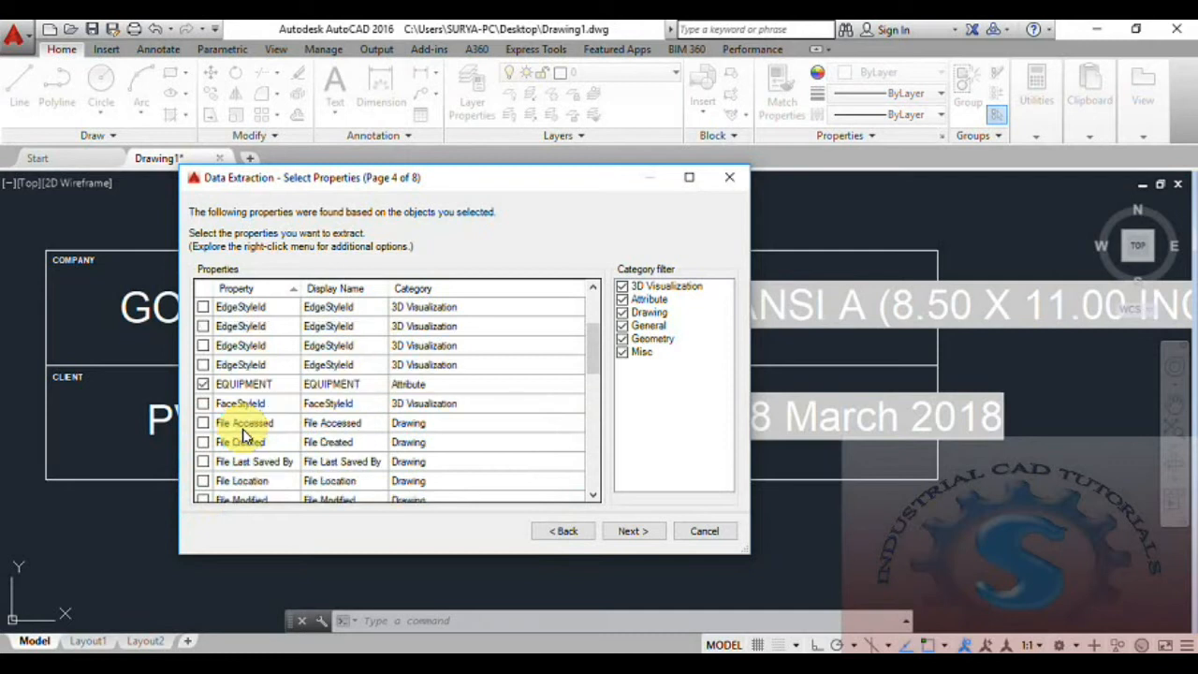
scroll(243, 433, "up", 1)
scroll(280, 450, "up", 1)
scroll(285, 451, "up", 1)
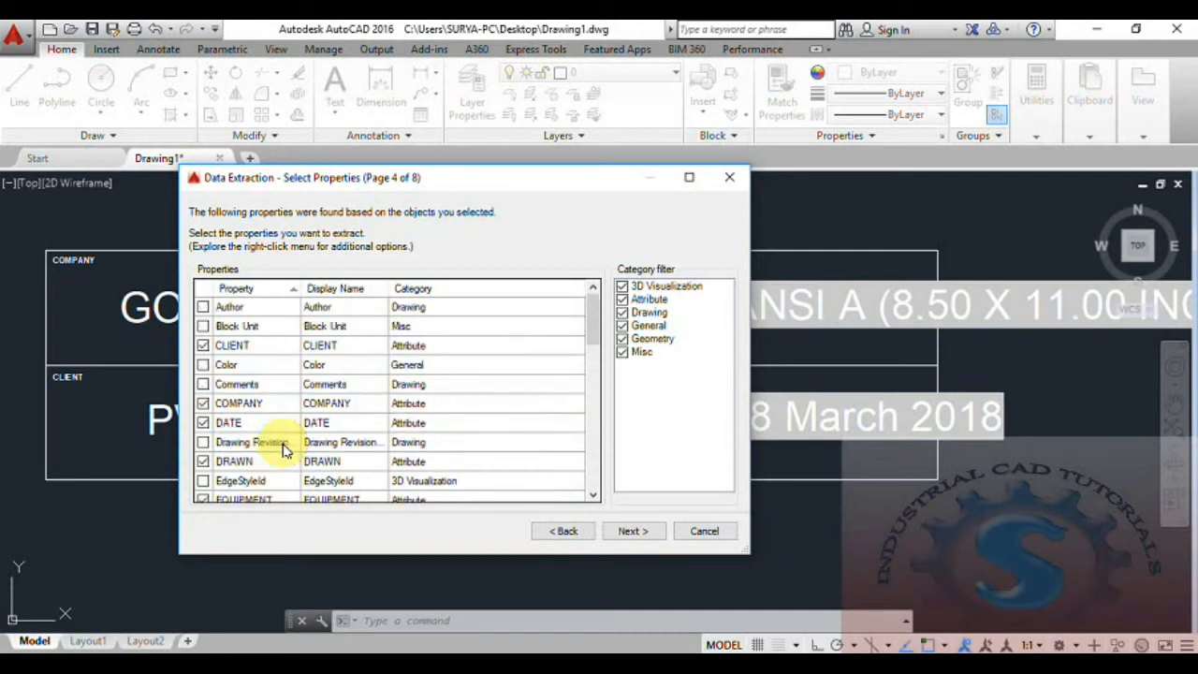
left_click(644, 532)
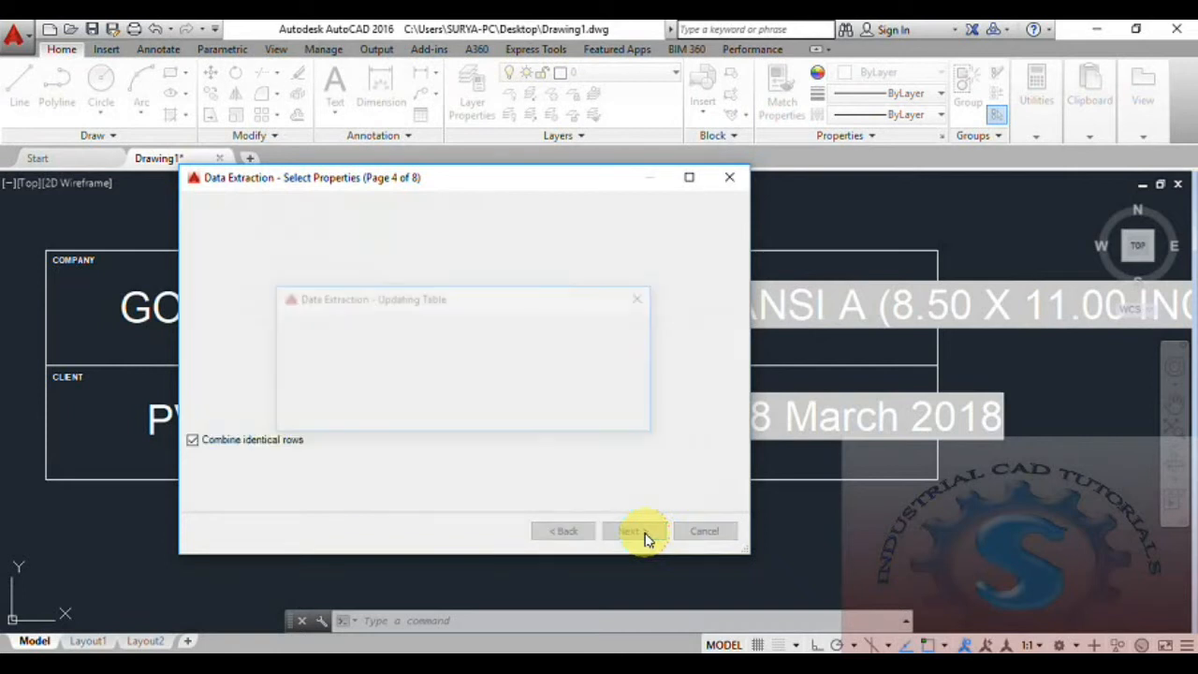
- Review the extracted columns and sort the PRINT PLANNING row by COMPANY
left_click_drag(405, 421, 379, 409)
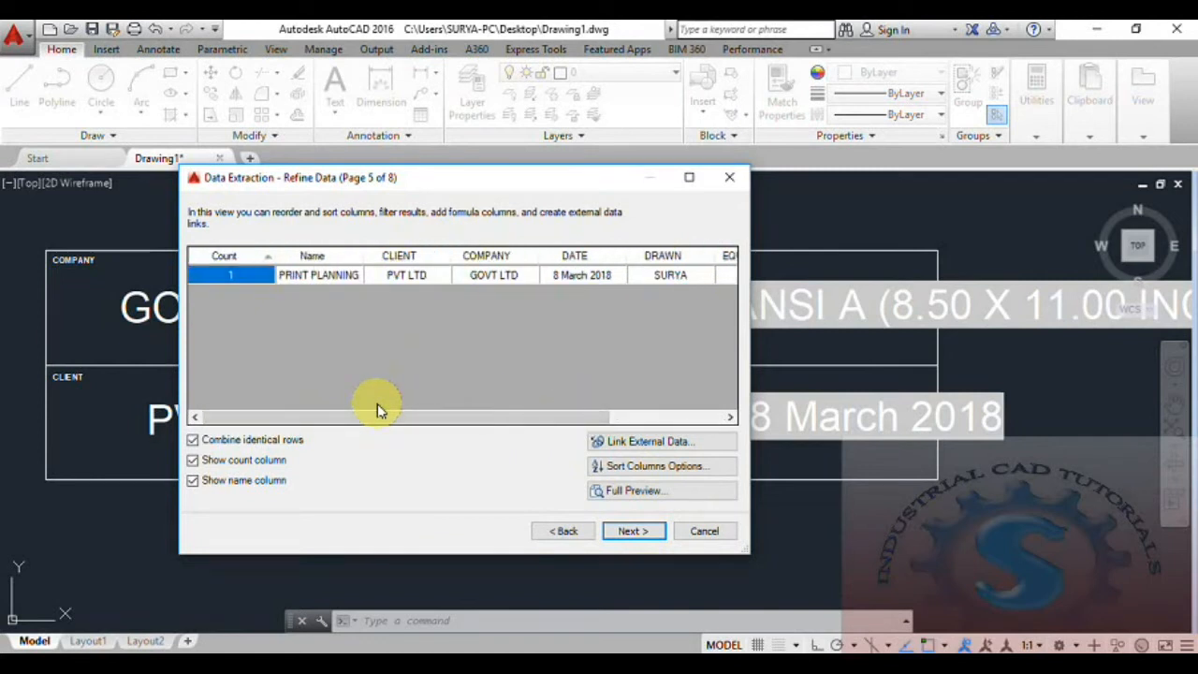
left_click_drag(380, 421, 313, 400)
left_click(488, 258)
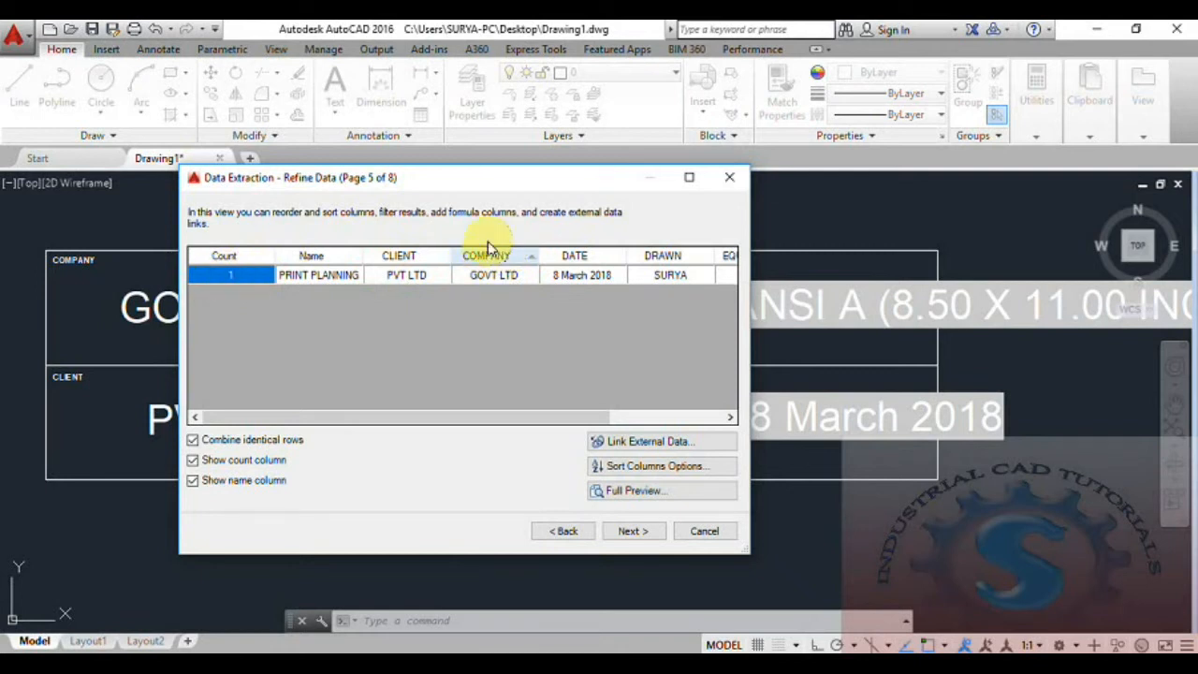
- Create a new Excel data link named PRINT PLAN from the Data Link Manager
left_click(614, 445)
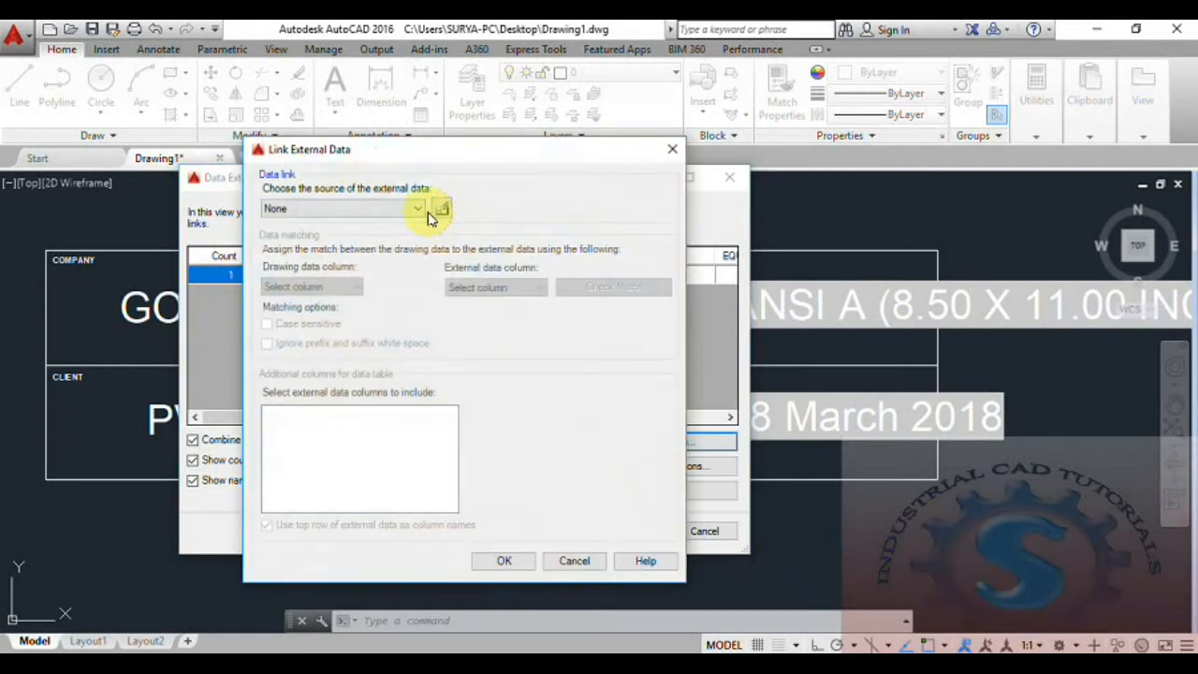
left_click(421, 210)
left_click(421, 210)
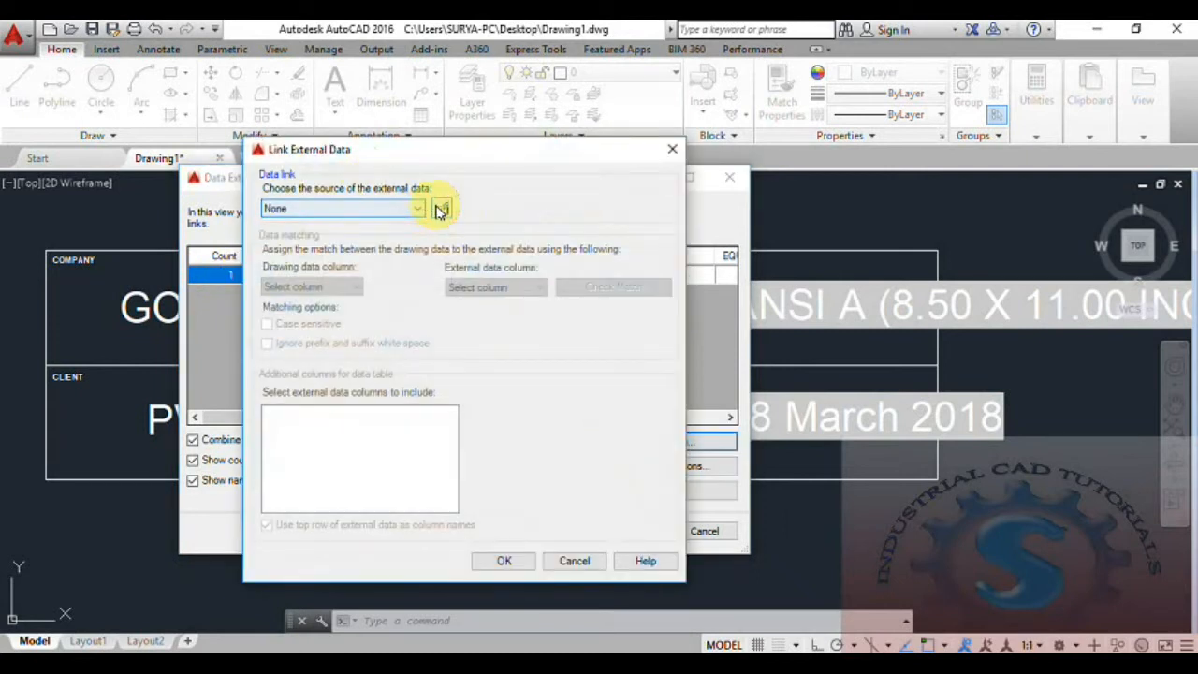
left_click(444, 212)
left_click(431, 257)
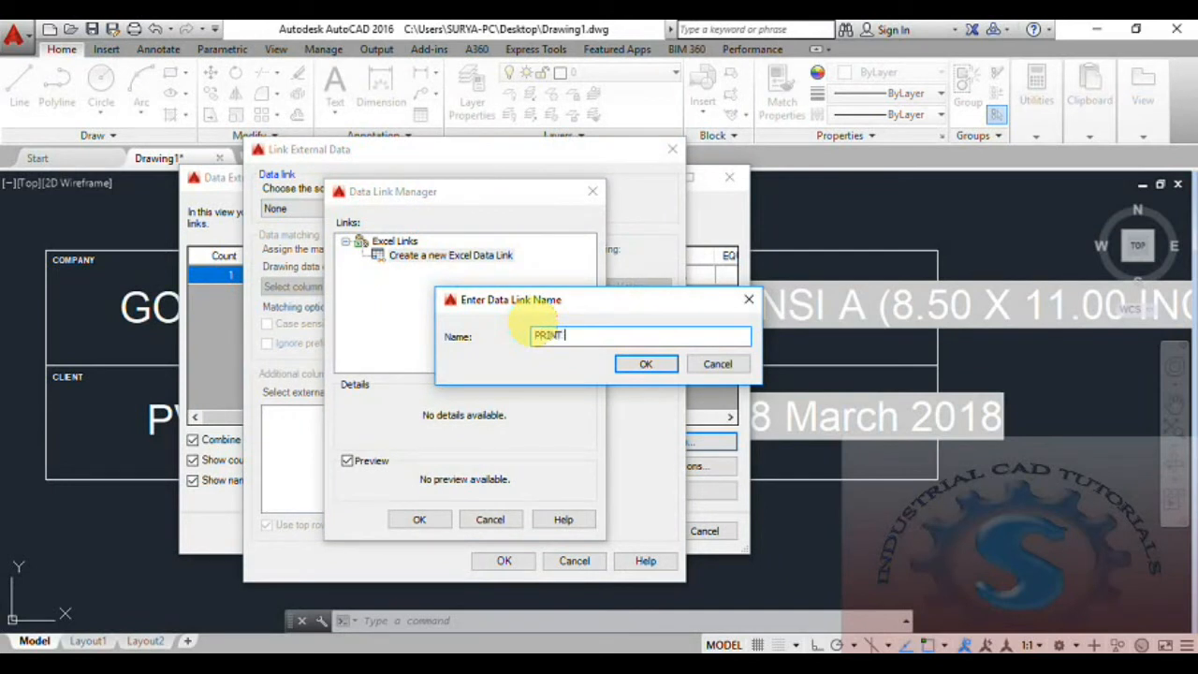
left_click(644, 364)
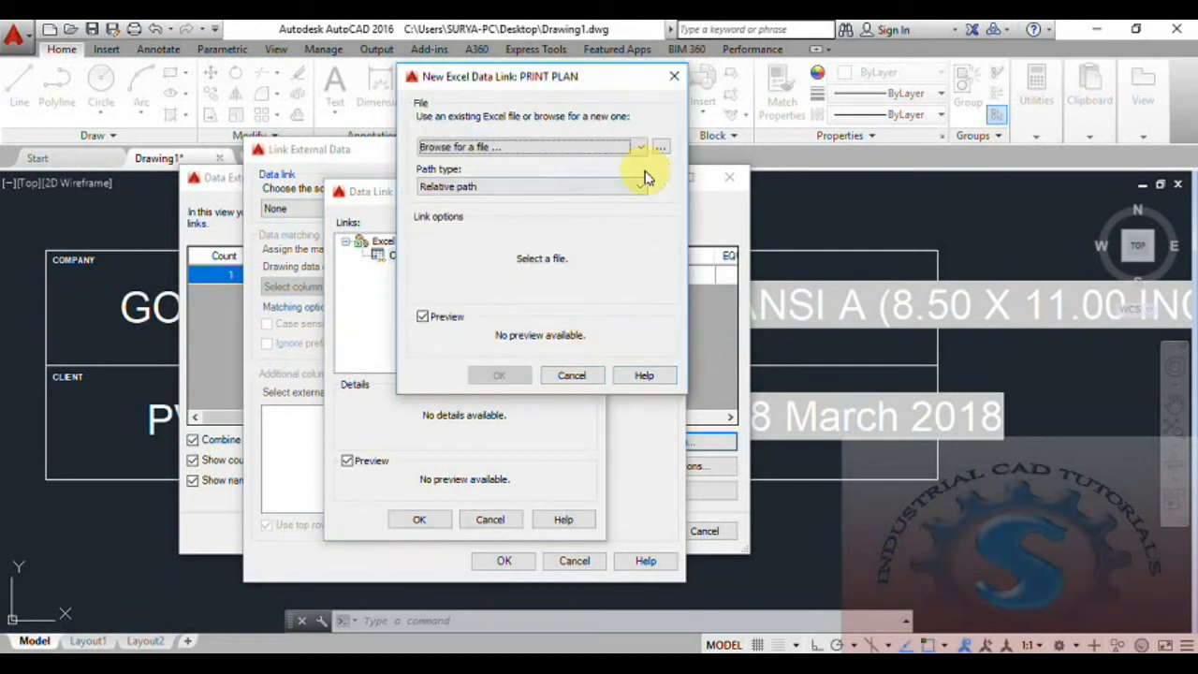
- Point the PRINT PLAN link to Sheet1 of PRINT PLAN.xlsx with a relative path and use it as the external source
left_click(662, 148)
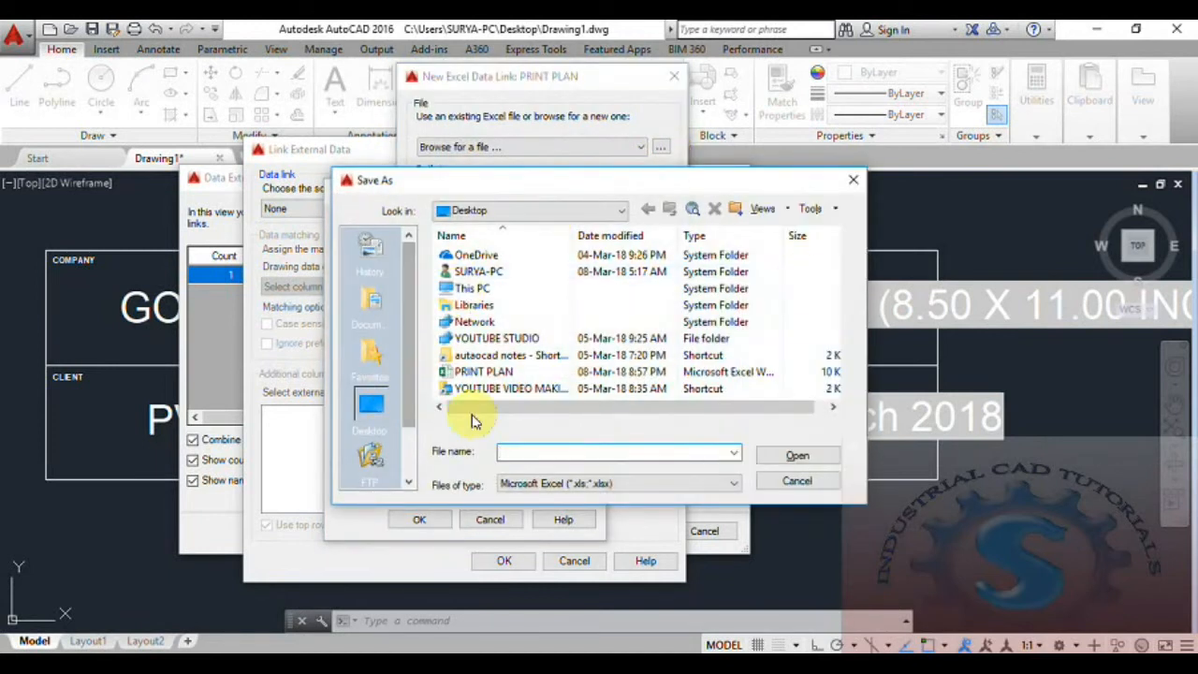
left_click(493, 372)
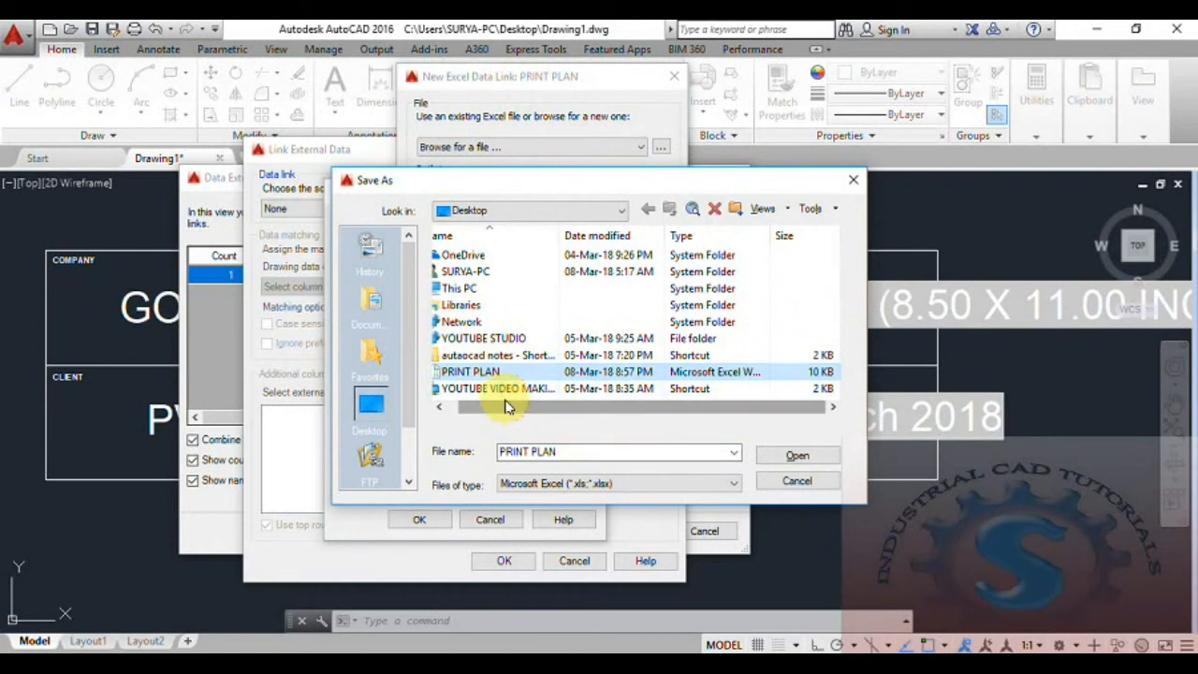
left_click(796, 457)
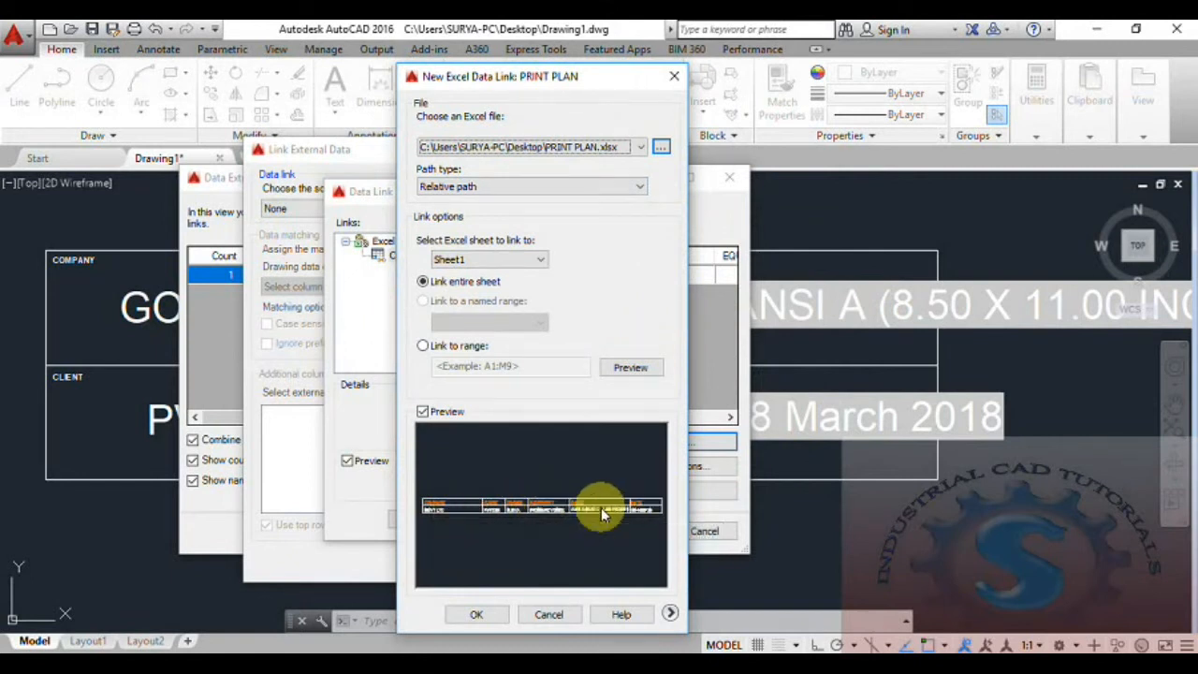
left_click(500, 258)
left_click(521, 186)
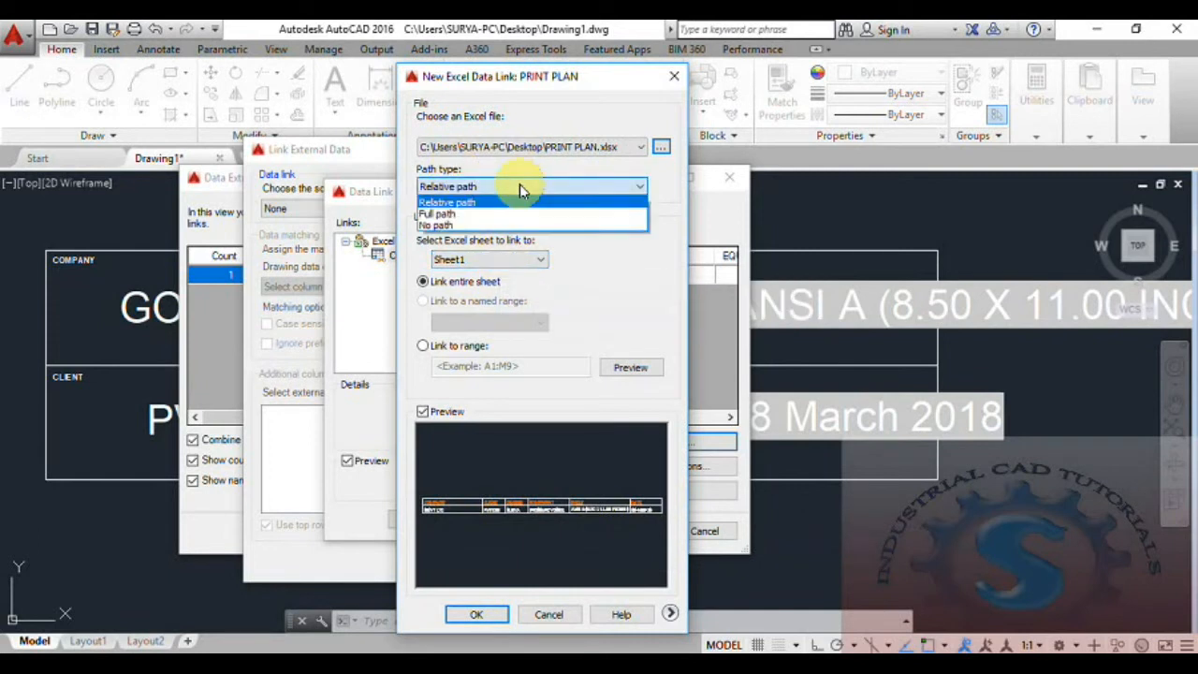
left_click(518, 187)
left_click(476, 614)
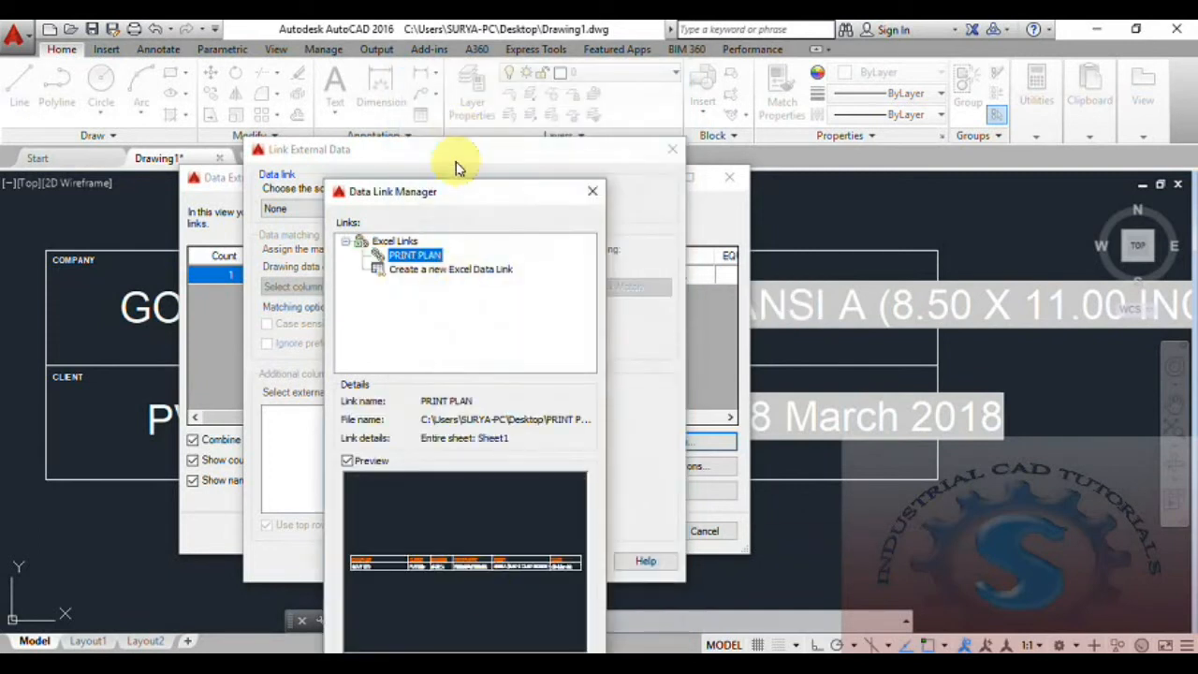
left_click_drag(473, 196, 503, 70)
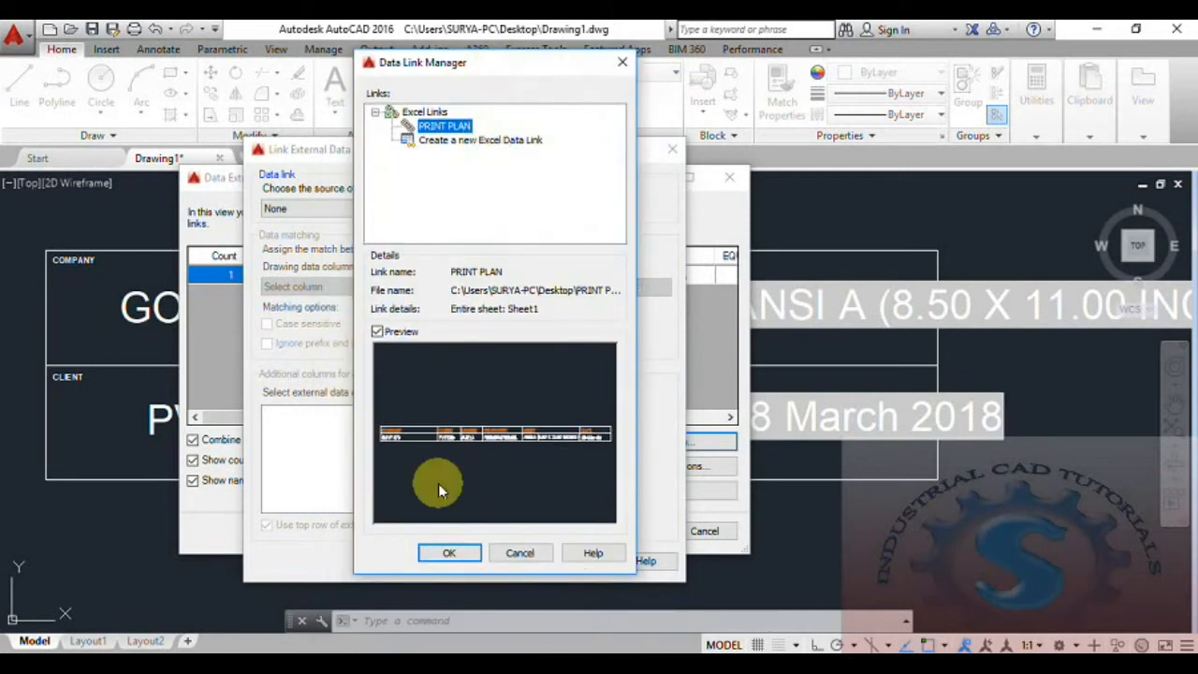
left_click(449, 552)
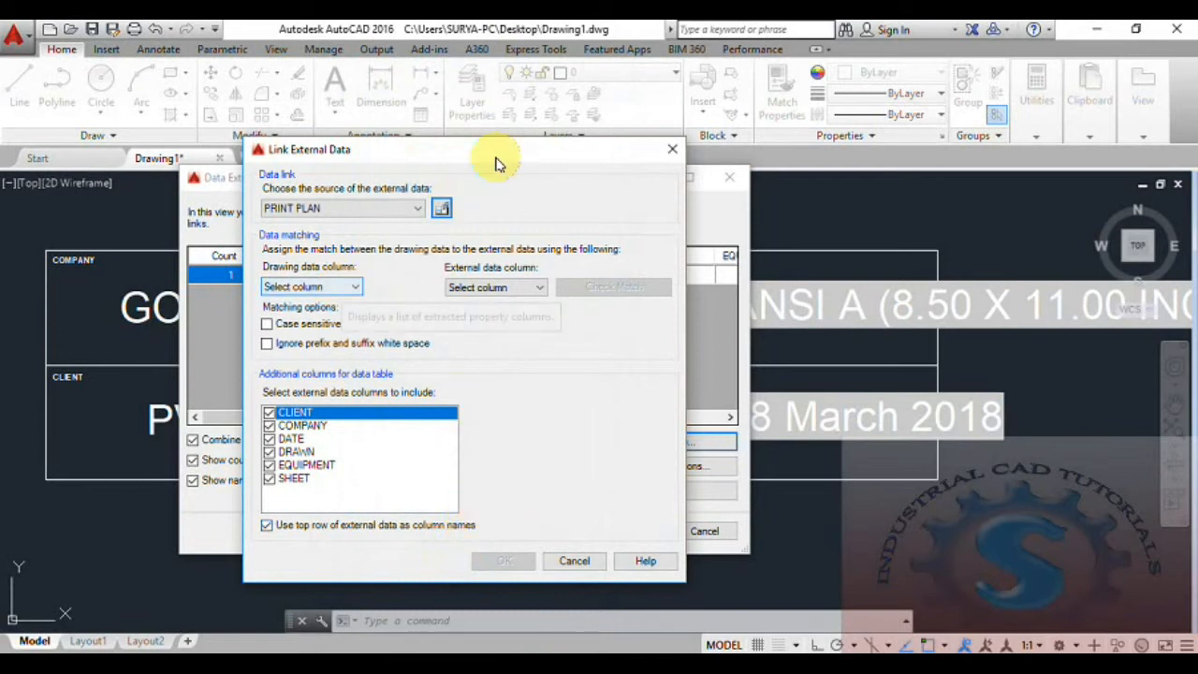
- Match the drawing COMPANY column to the spreadsheet COMPANY column and verify the pairing is valid
left_click_drag(475, 152, 622, 136)
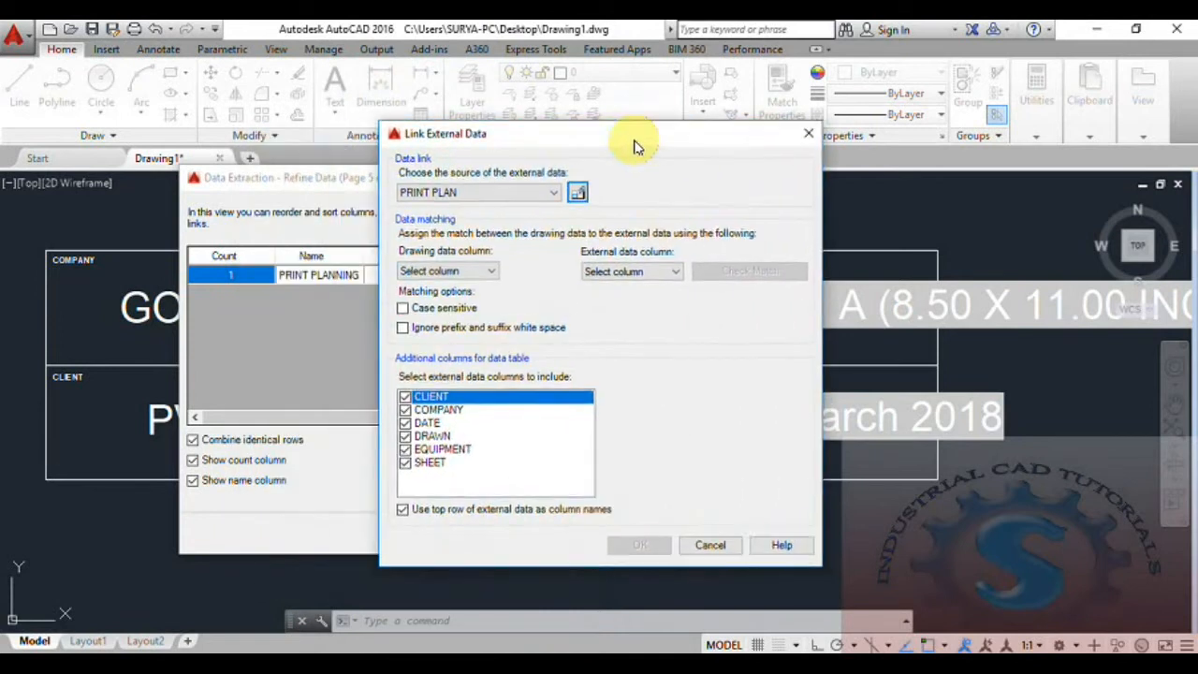
left_click(505, 271)
left_click(498, 283)
left_click(618, 272)
left_click(637, 309)
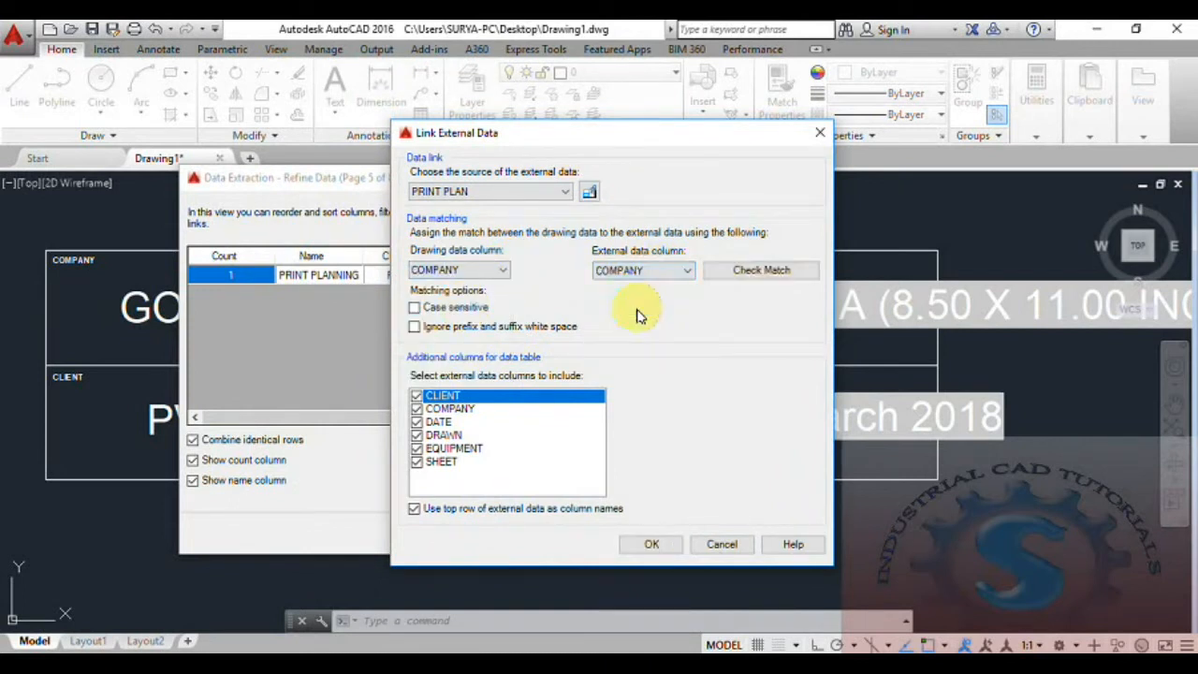
left_click(759, 273)
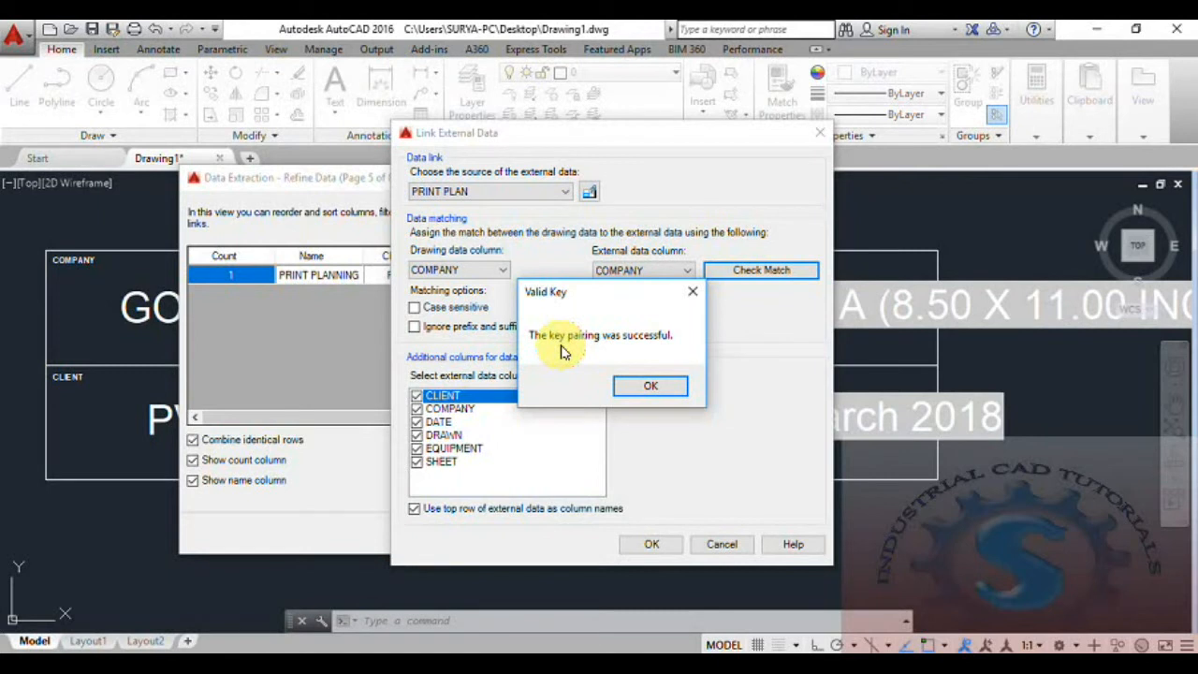
left_click(693, 297)
- Re-verify the COMPANY-to-COMPANY match, keep the PRINT PLAN link, and apply it
left_click(504, 271)
left_click(505, 273)
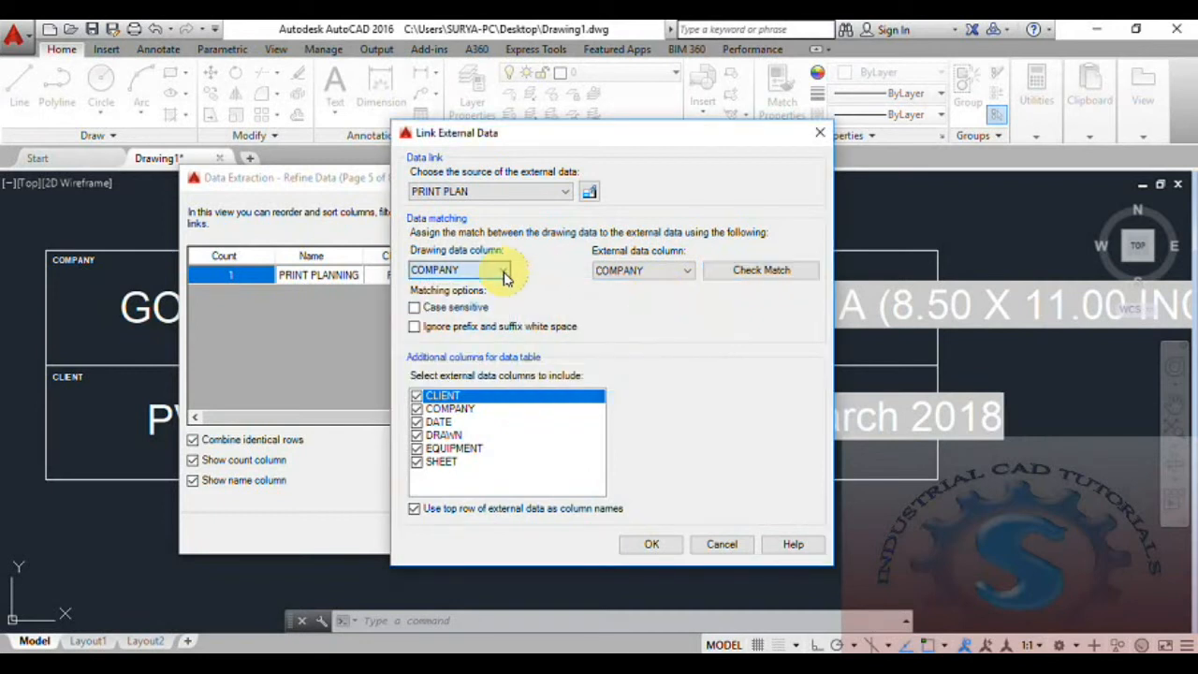
left_click(618, 272)
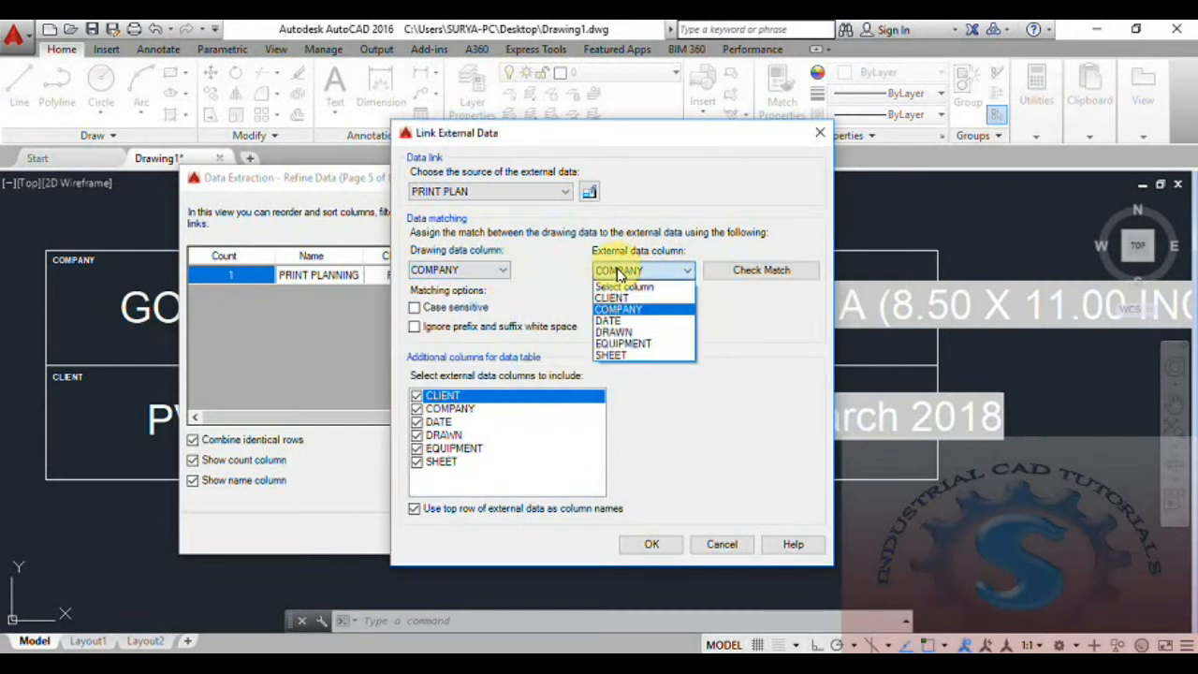
left_click(618, 272)
left_click(475, 270)
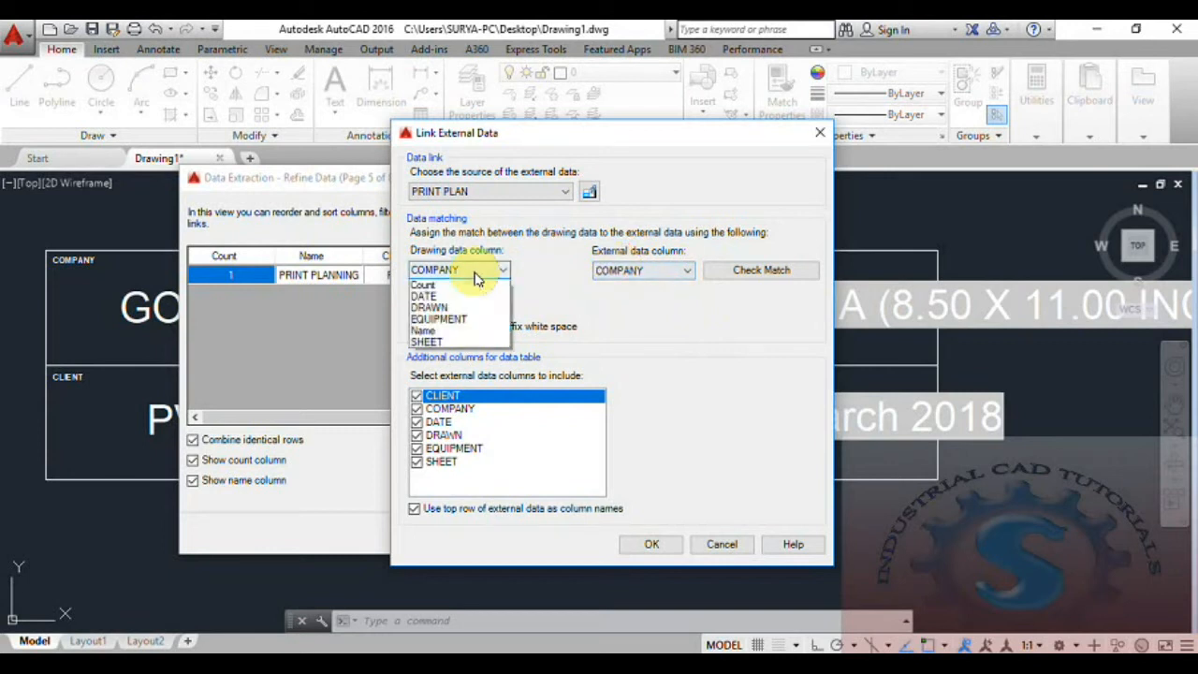
left_click(473, 281)
left_click(746, 270)
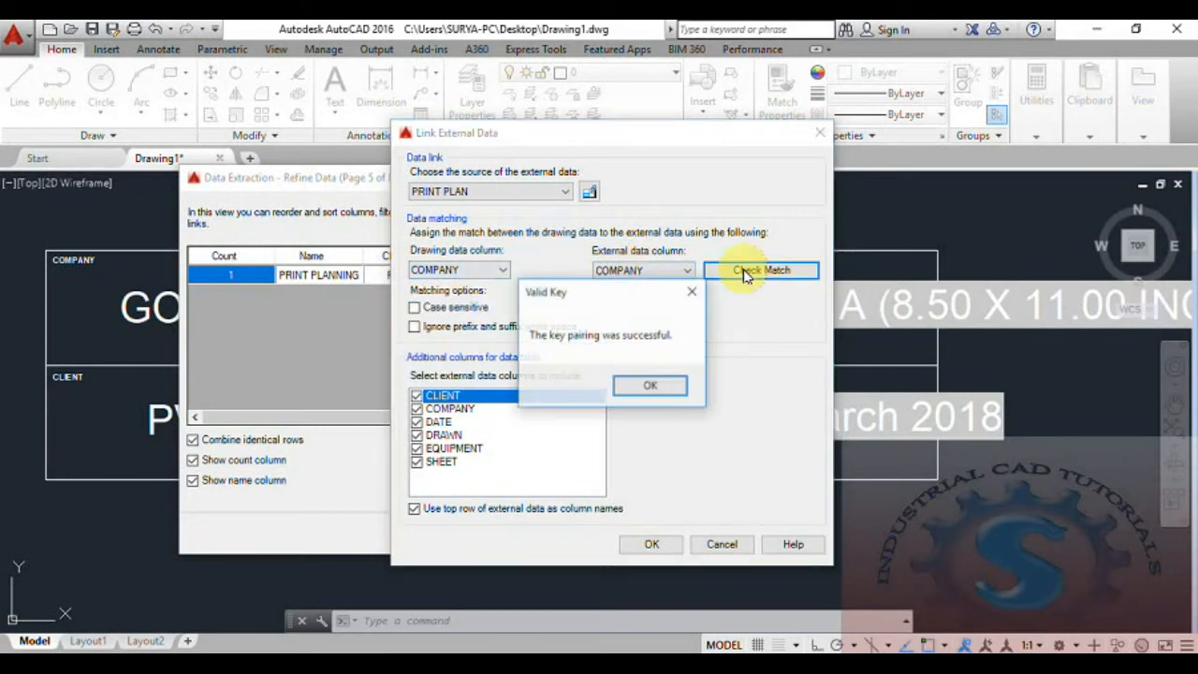
left_click(653, 387)
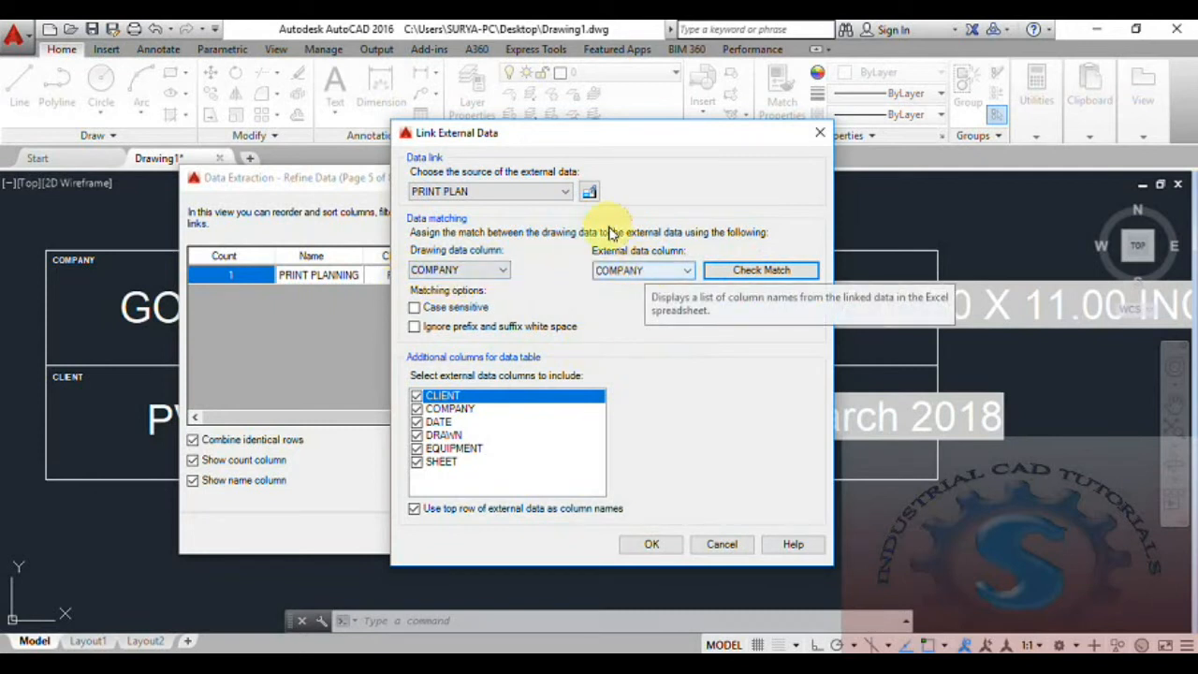
left_click(565, 191)
left_click(562, 192)
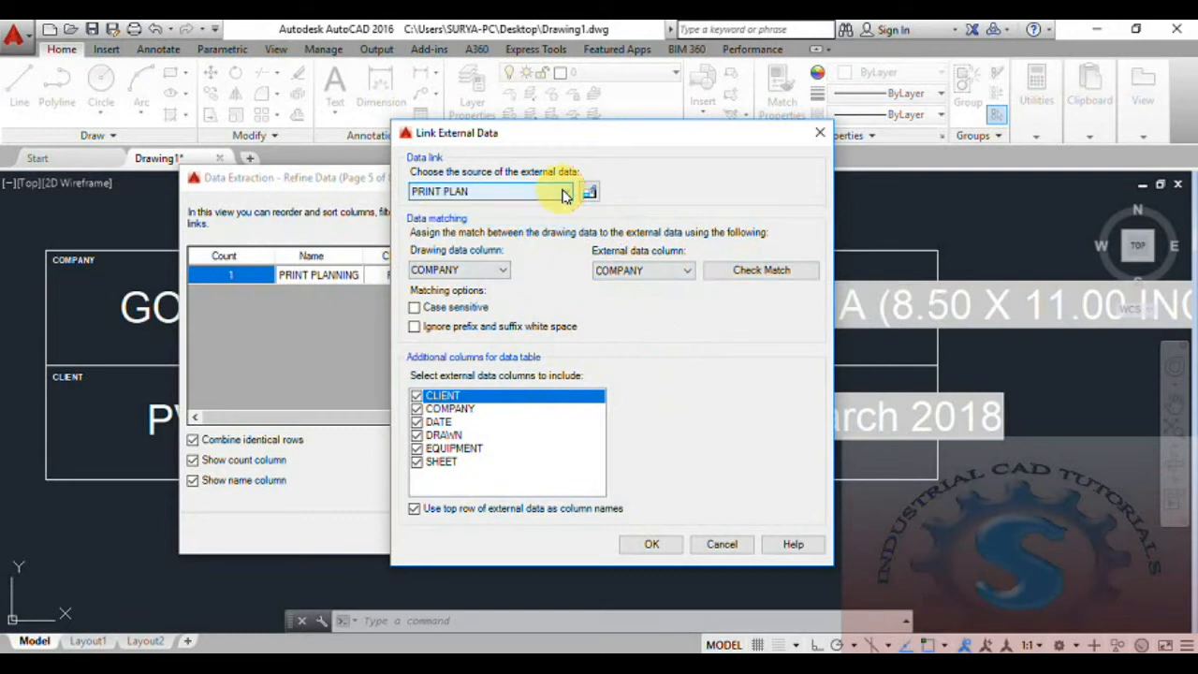
left_click(652, 544)
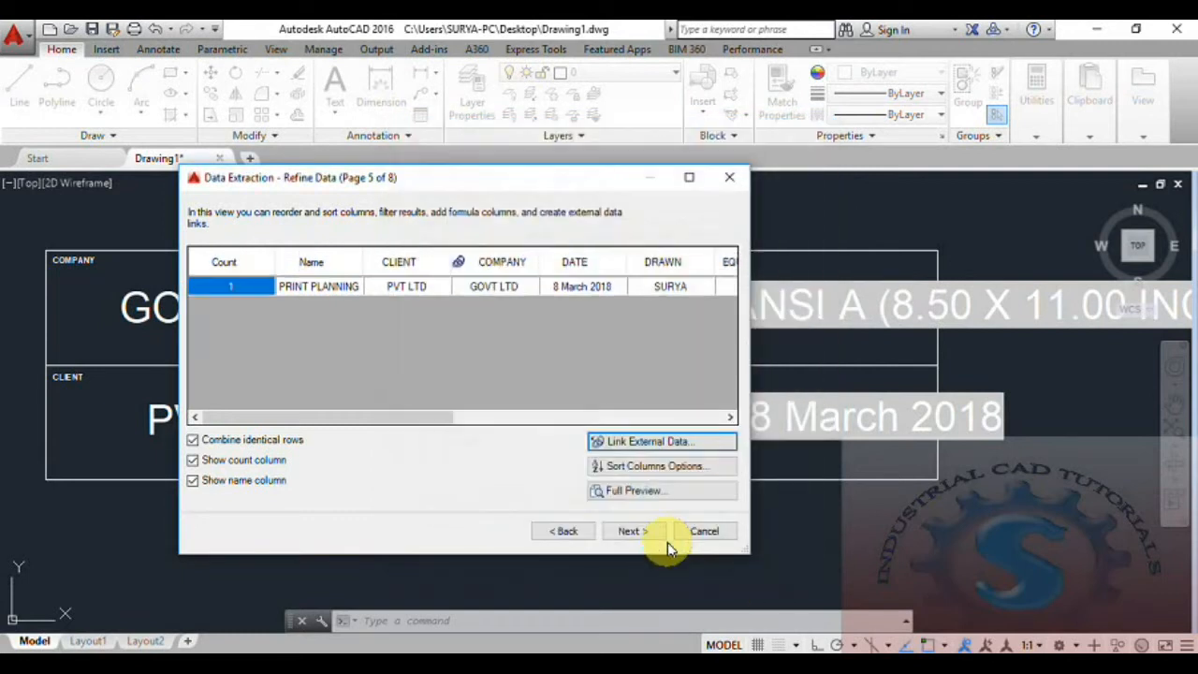
- Hide the extraction's Name and CLIENT columns
mouse_move(406, 424)
left_mouse_down()
mouse_move(727, 421)
mouse_move(402, 420)
left_mouse_up()
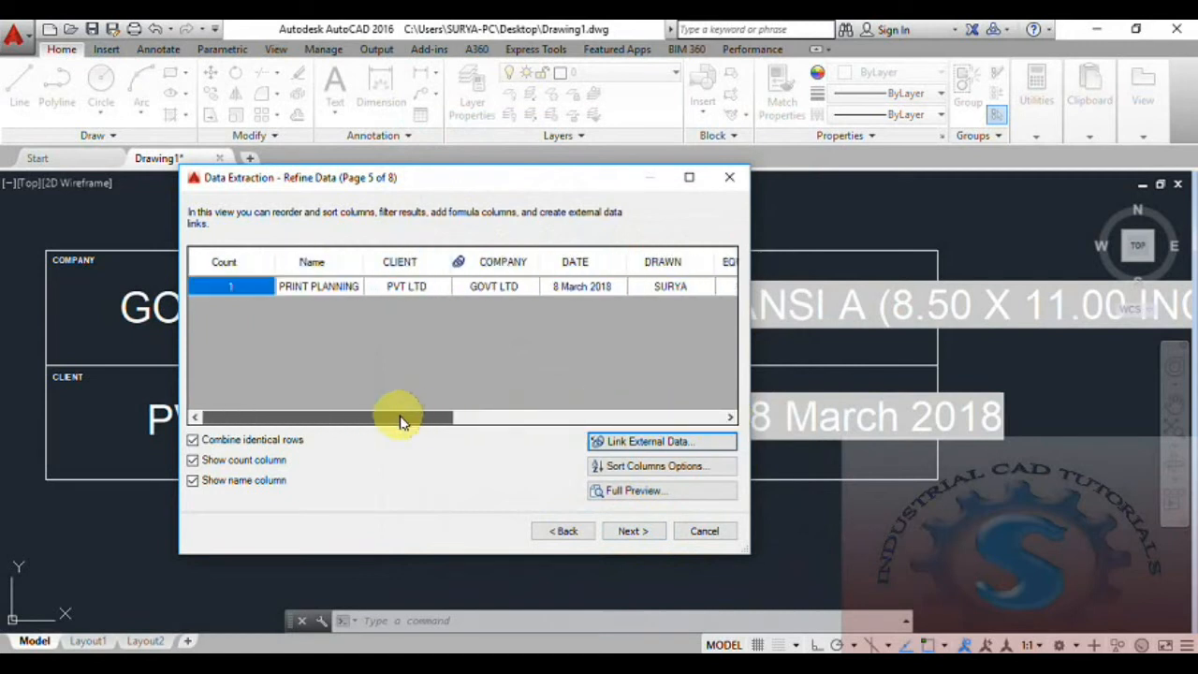
right_click(327, 268)
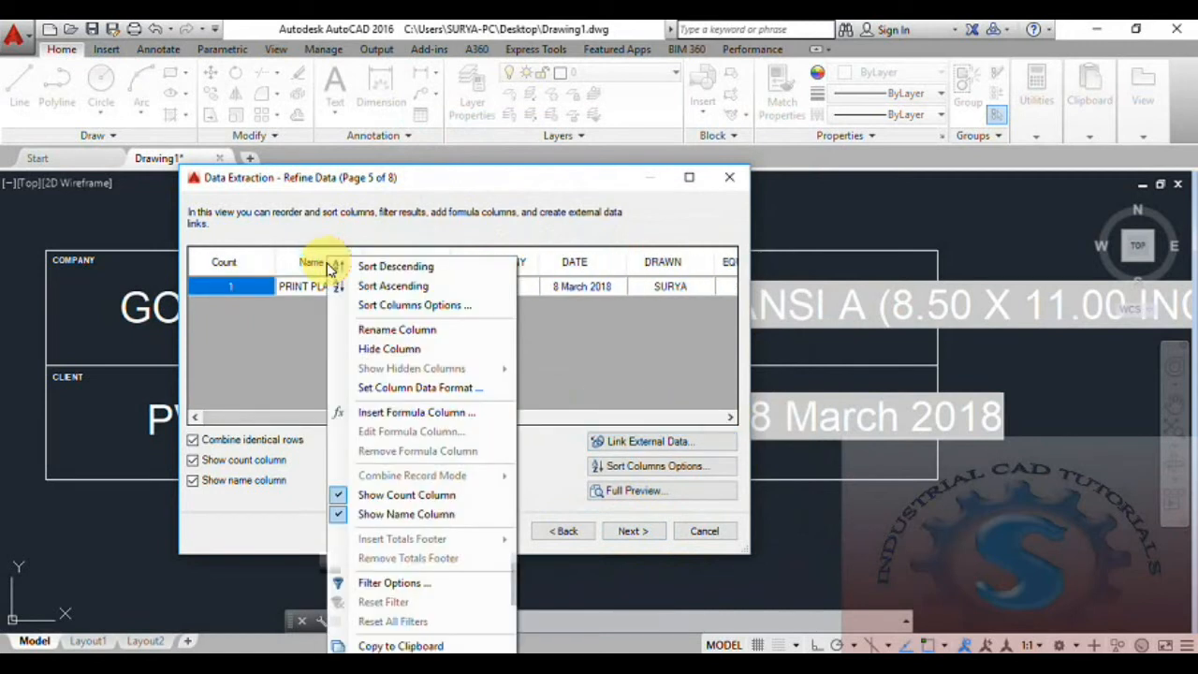
left_click(392, 348)
right_click(320, 263)
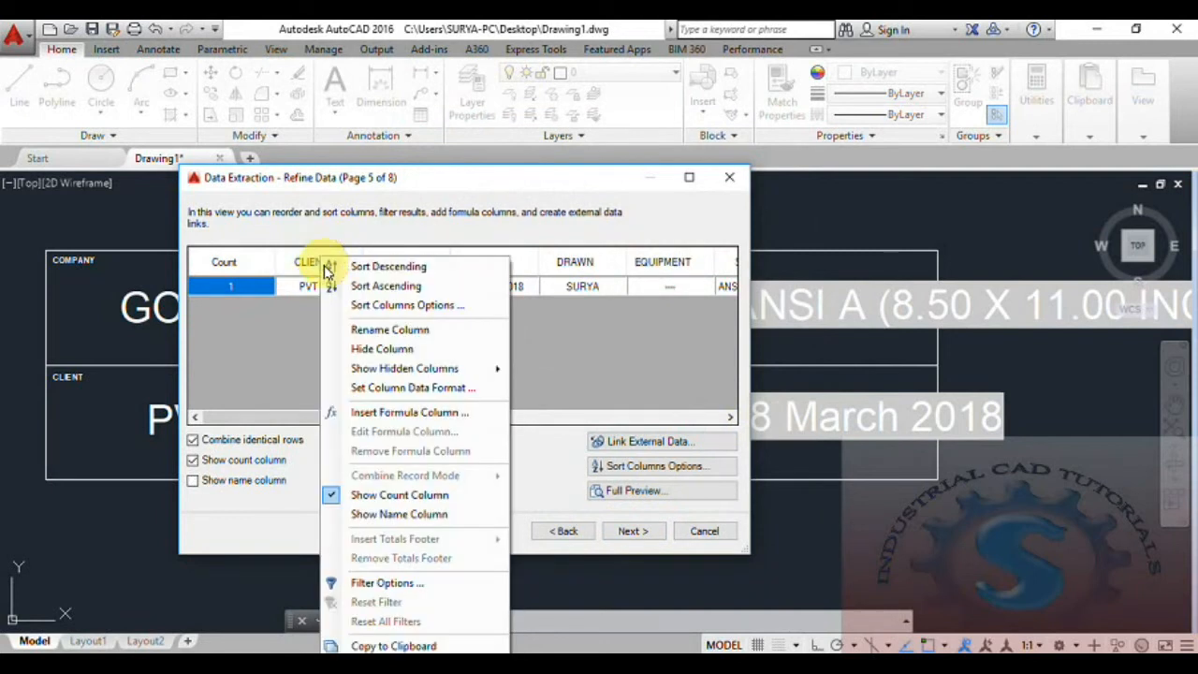
left_click(382, 349)
- Hide the drawing's DATE, DRAWN, EQUIPMENT and SHEET columns
mouse_move(343, 418)
left_mouse_down()
mouse_move(577, 426)
mouse_move(366, 420)
left_mouse_up()
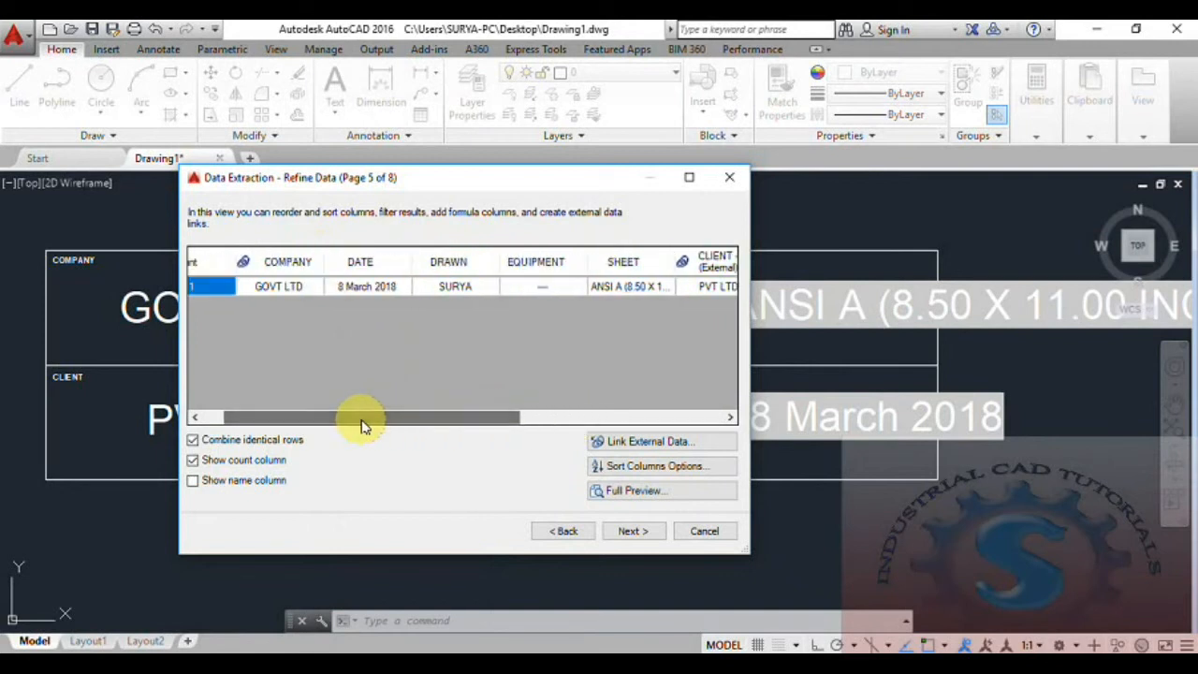
right_click(364, 265)
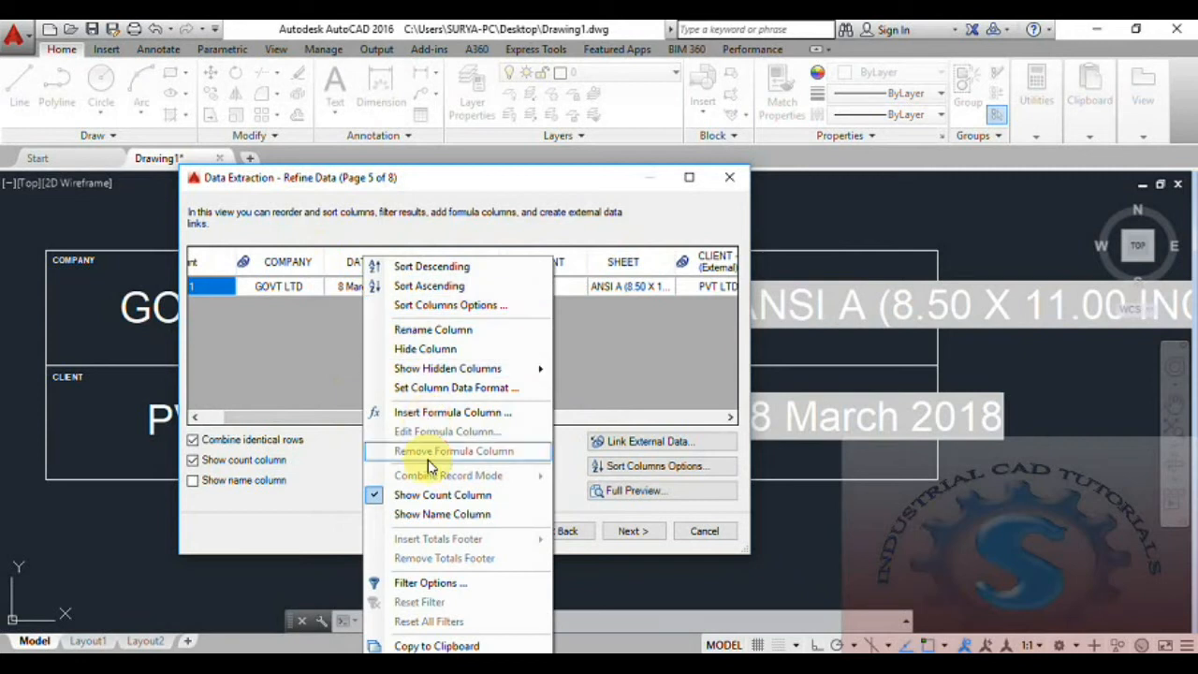
left_click(423, 348)
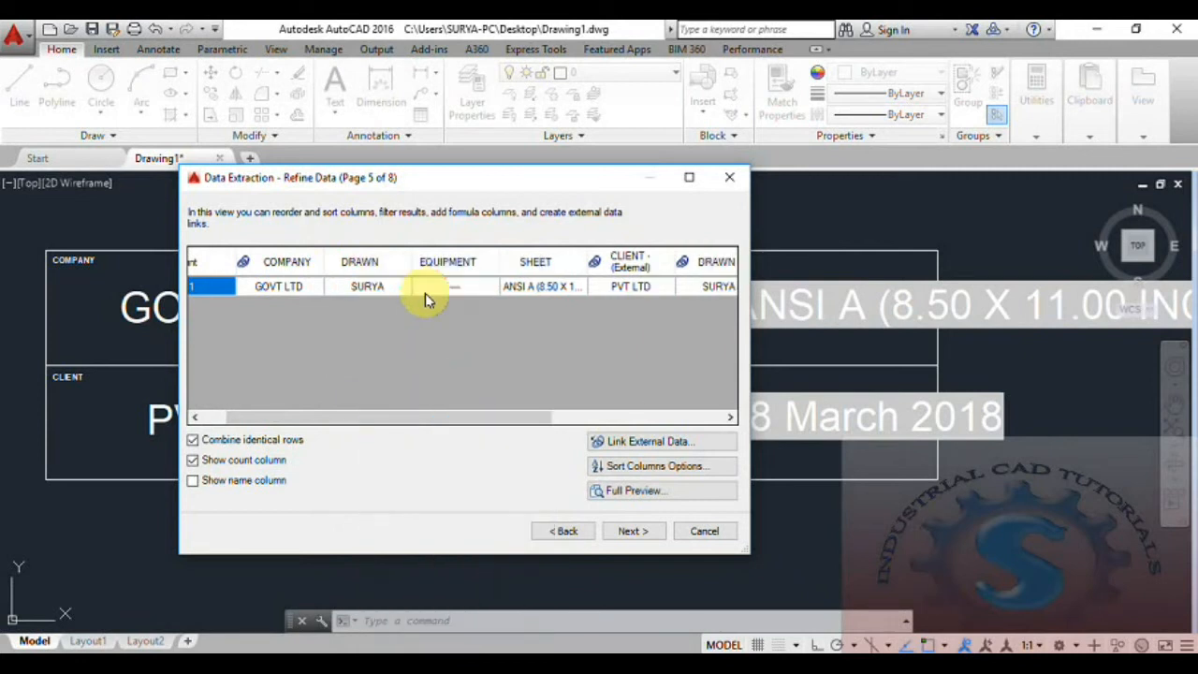
right_click(366, 266)
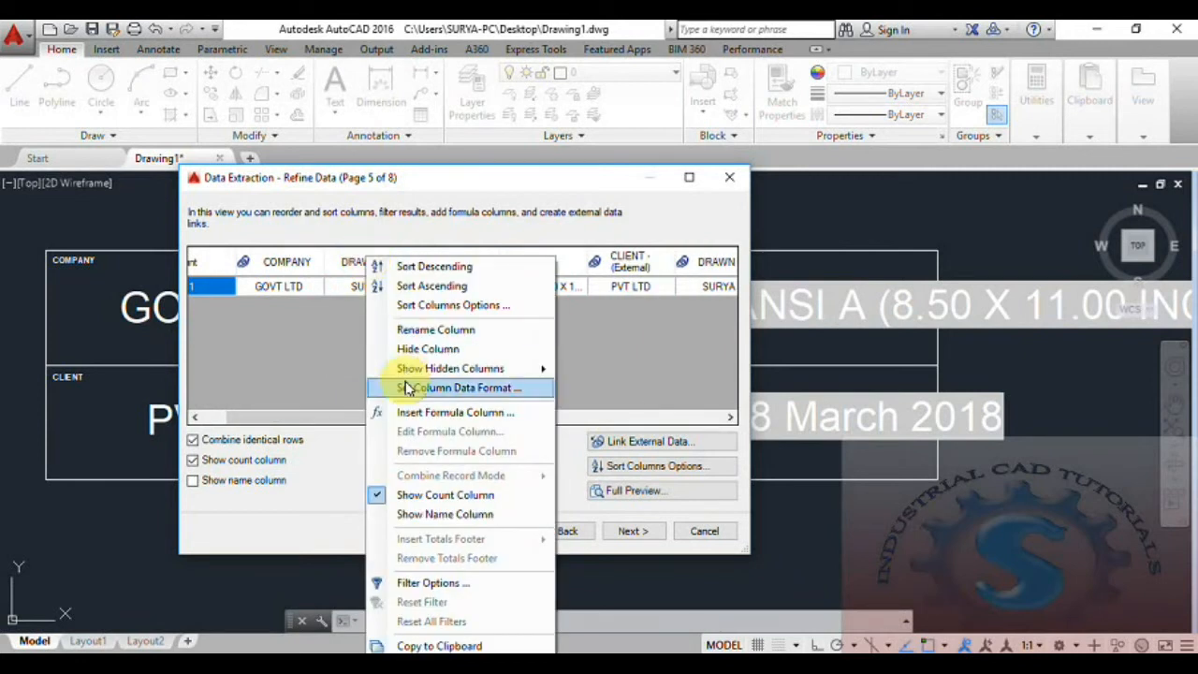
left_click(421, 347)
right_click(397, 267)
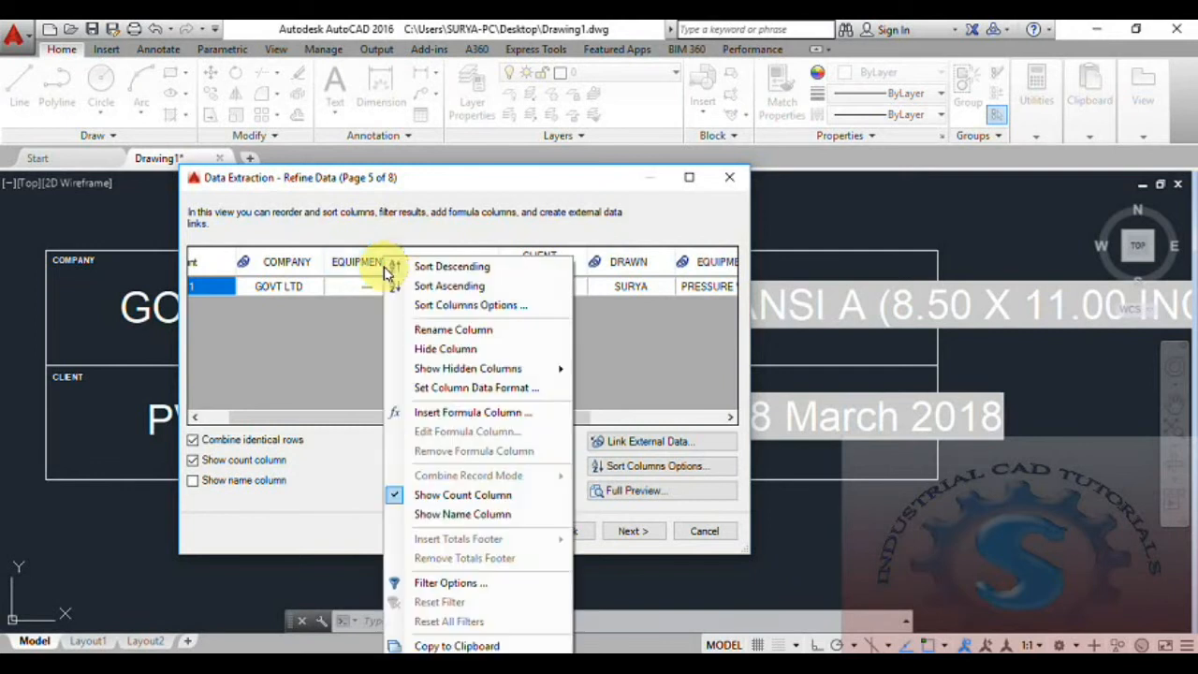
left_click(426, 347)
right_click(365, 265)
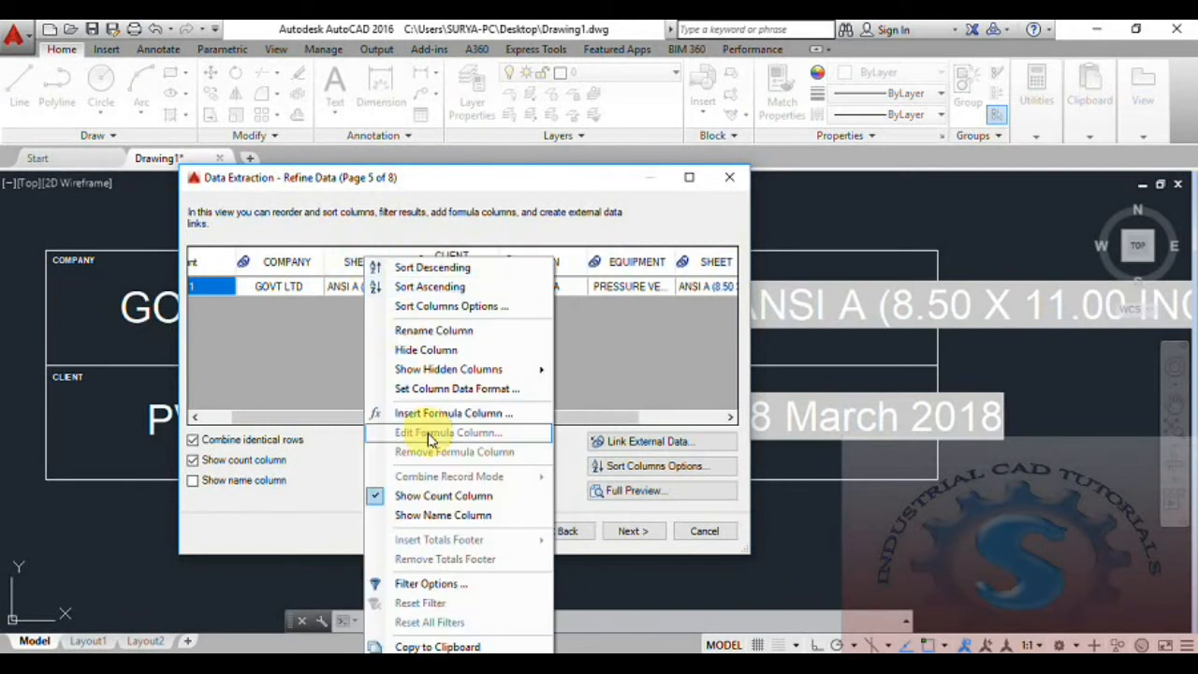
left_click(398, 349)
left_click_drag(365, 421, 299, 423)
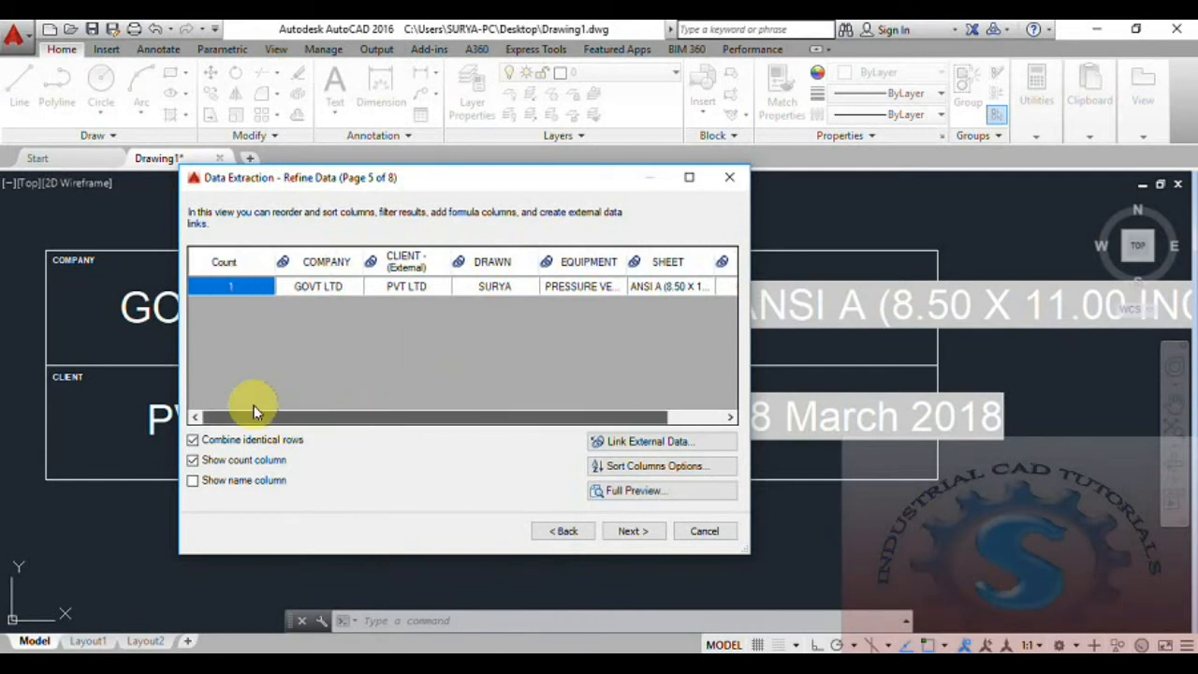
- Output the extraction as a table with Standard style, titled PRINT PLAN
left_click(633, 532)
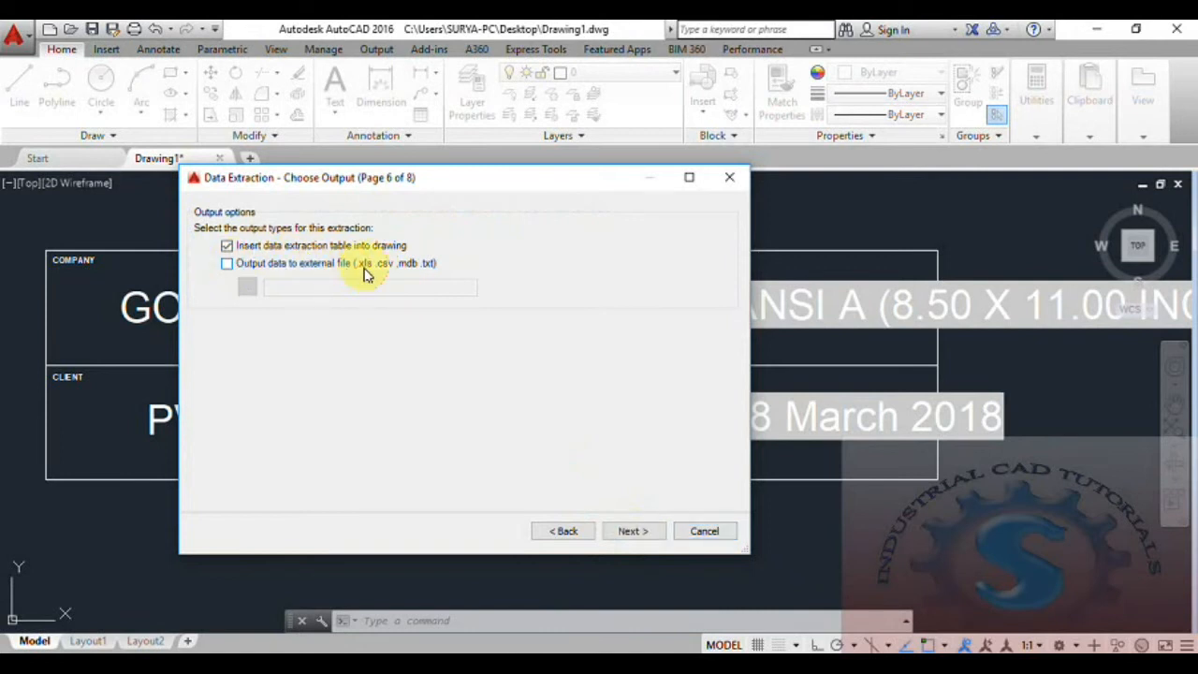
left_click(629, 532)
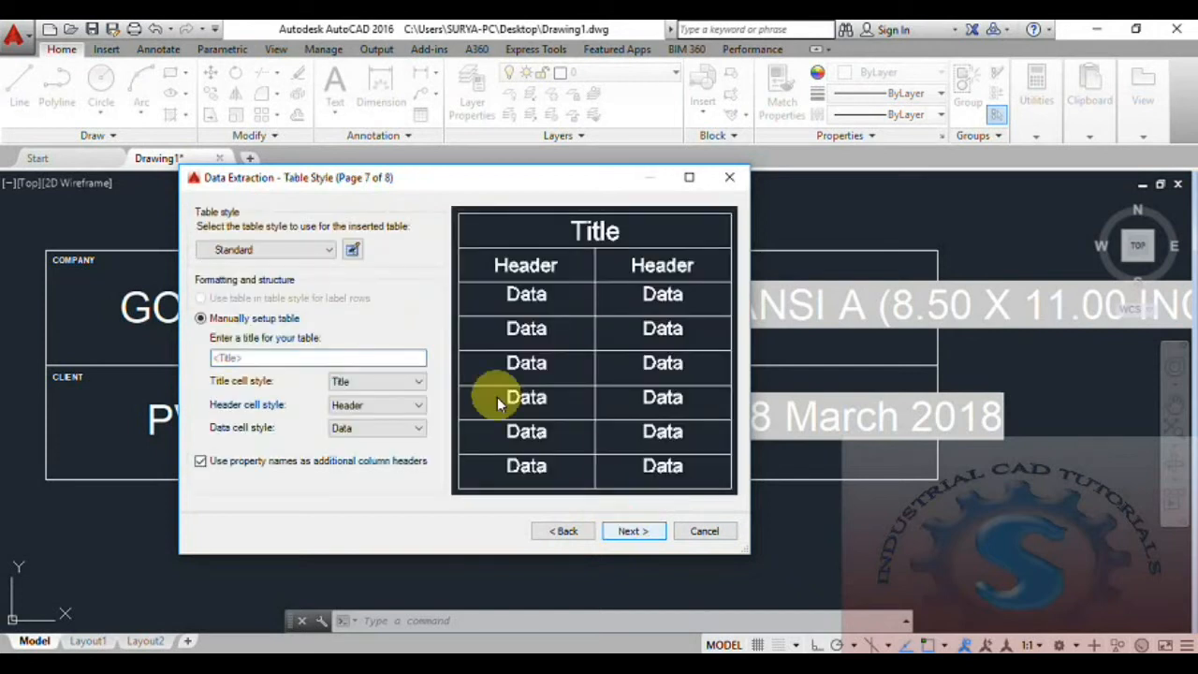
left_click(309, 256)
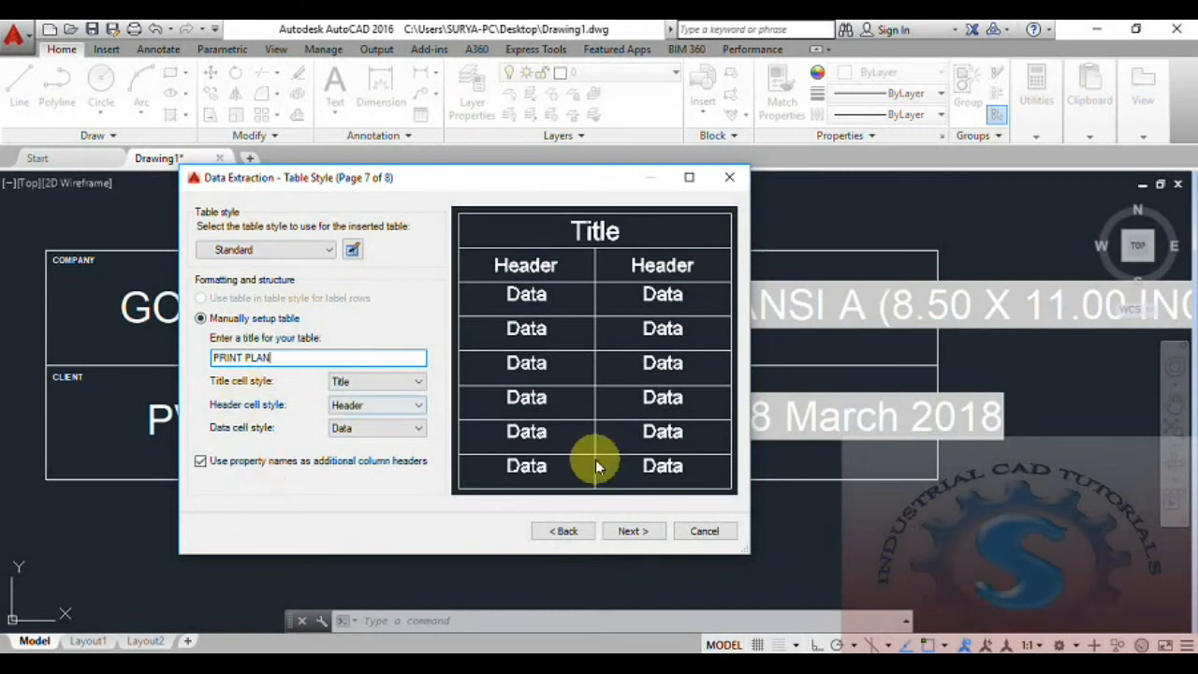
left_click(648, 536)
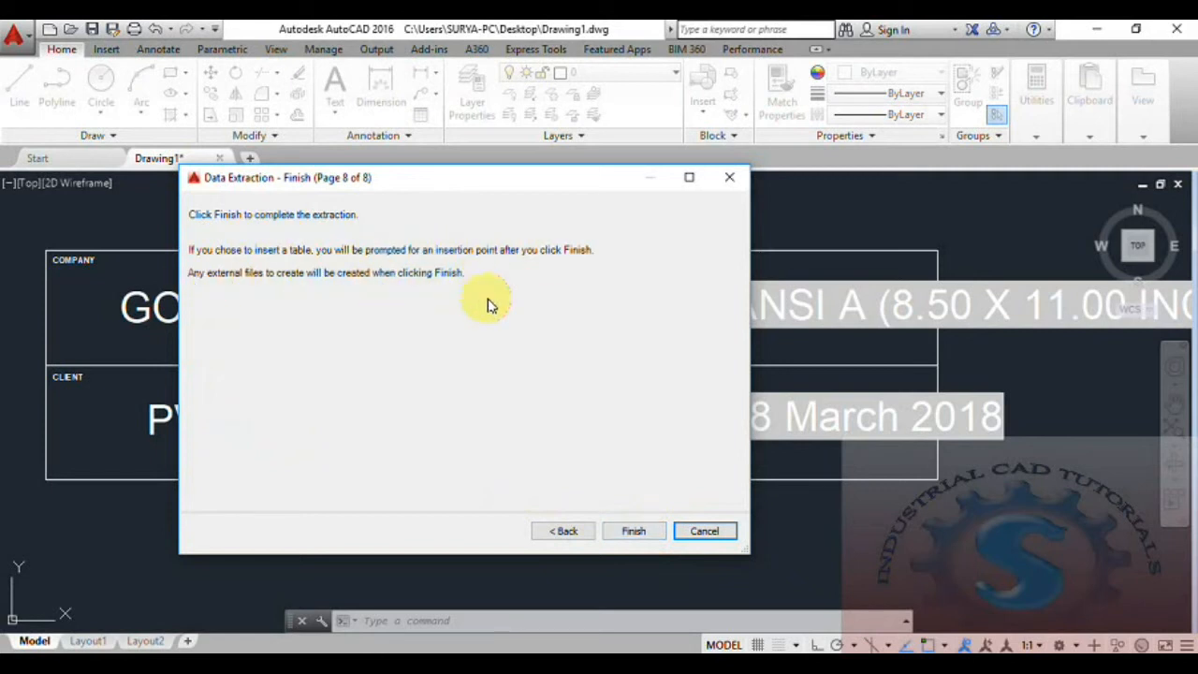
- Finish the extraction and place the PRINT PLAN table in the drawing
left_click(634, 534)
scroll(503, 511, "down", 2)
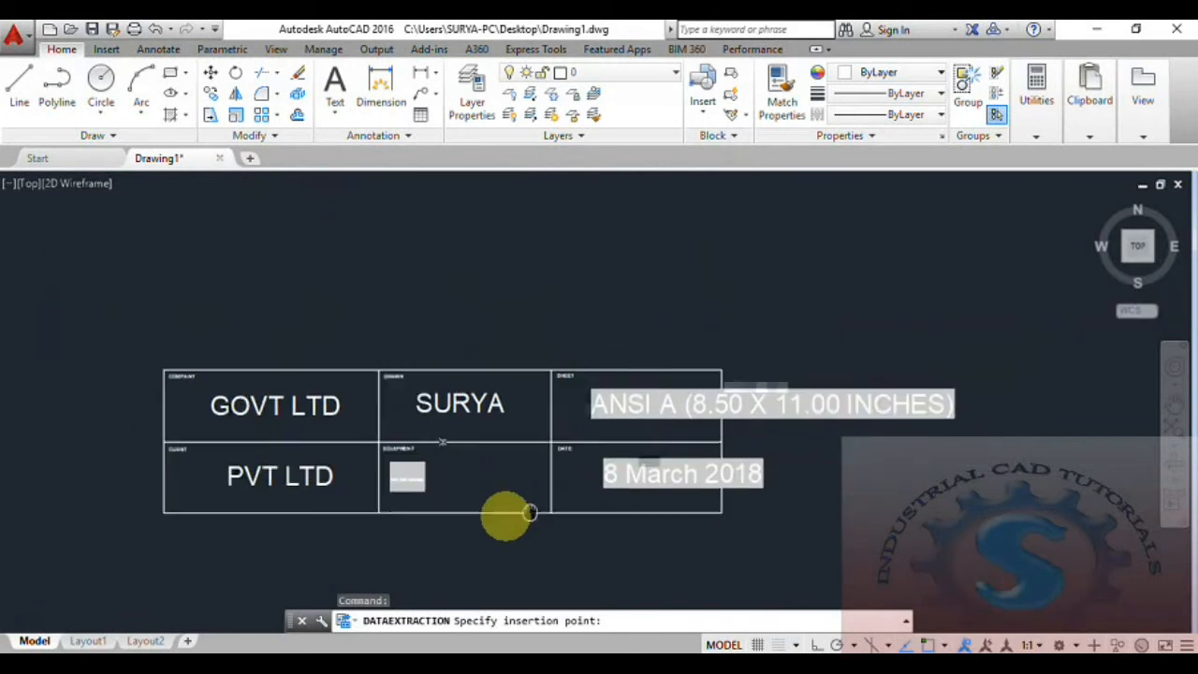
left_click(634, 279)
scroll(740, 286, "up", 6)
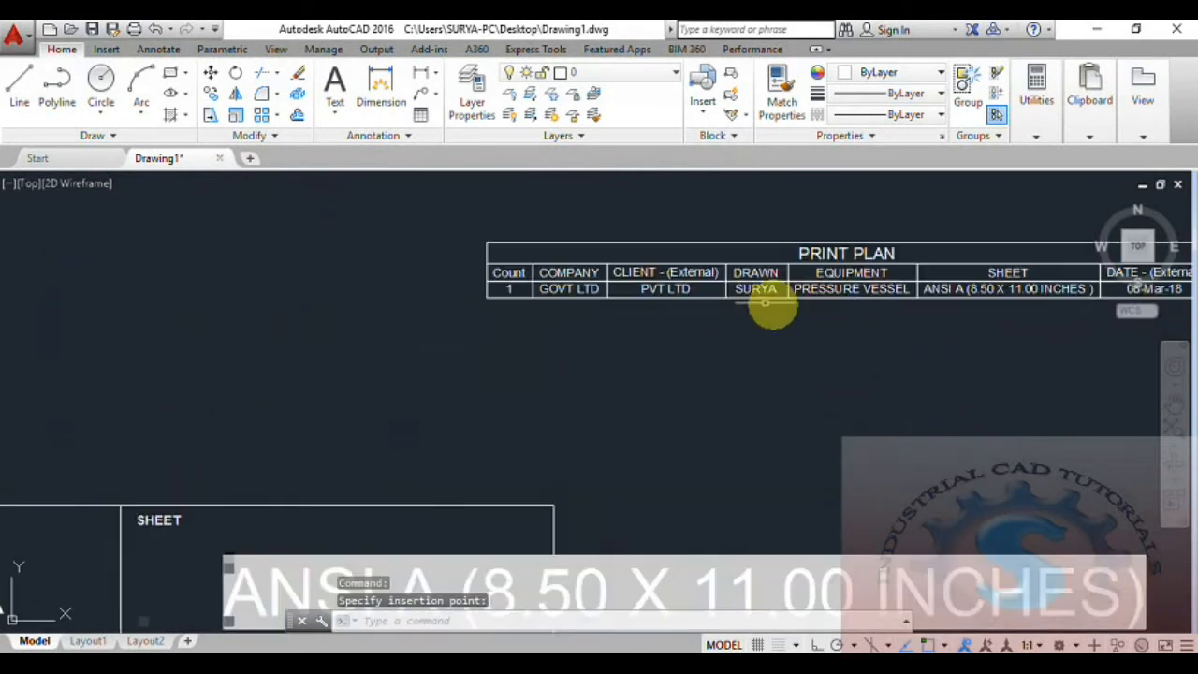
scroll(662, 398, "down", 2)
mouse_move(618, 406)
middle_mouse_down()
mouse_move(551, 412)
mouse_move(554, 436)
mouse_move(583, 414)
middle_mouse_up()
scroll(551, 412, "up", 2)
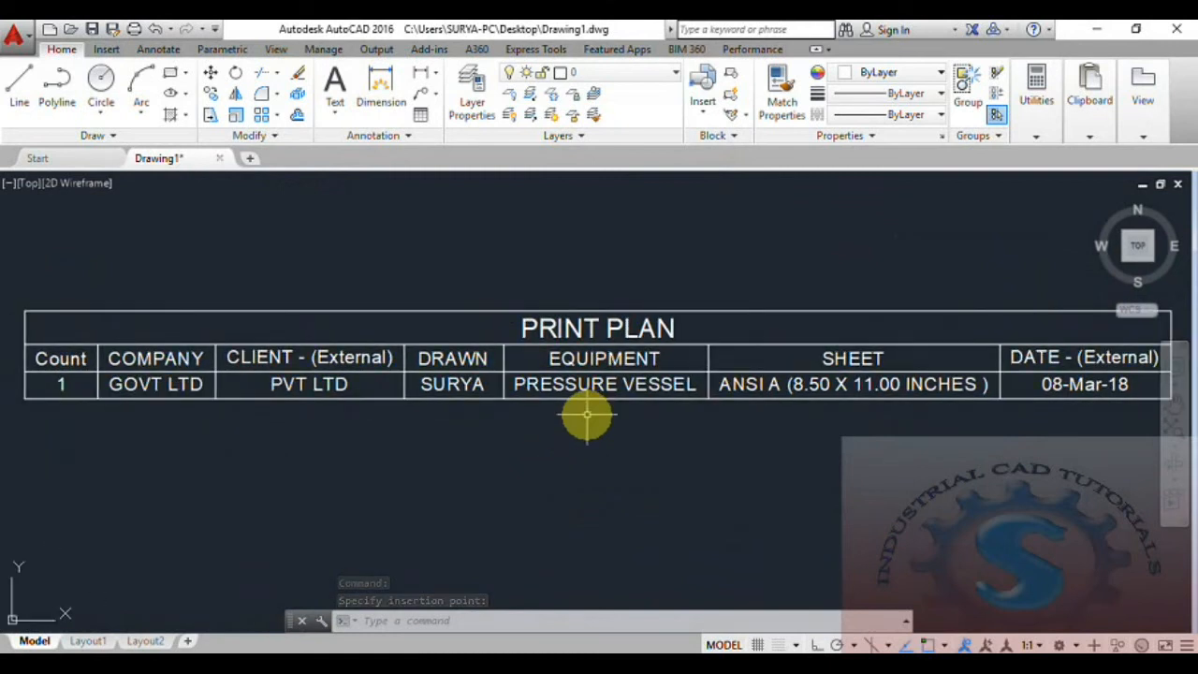
- Switch to Excel to view the PRINT PLAN workbook's GOVT LTD row in Sheet1
key("alt+Tab")
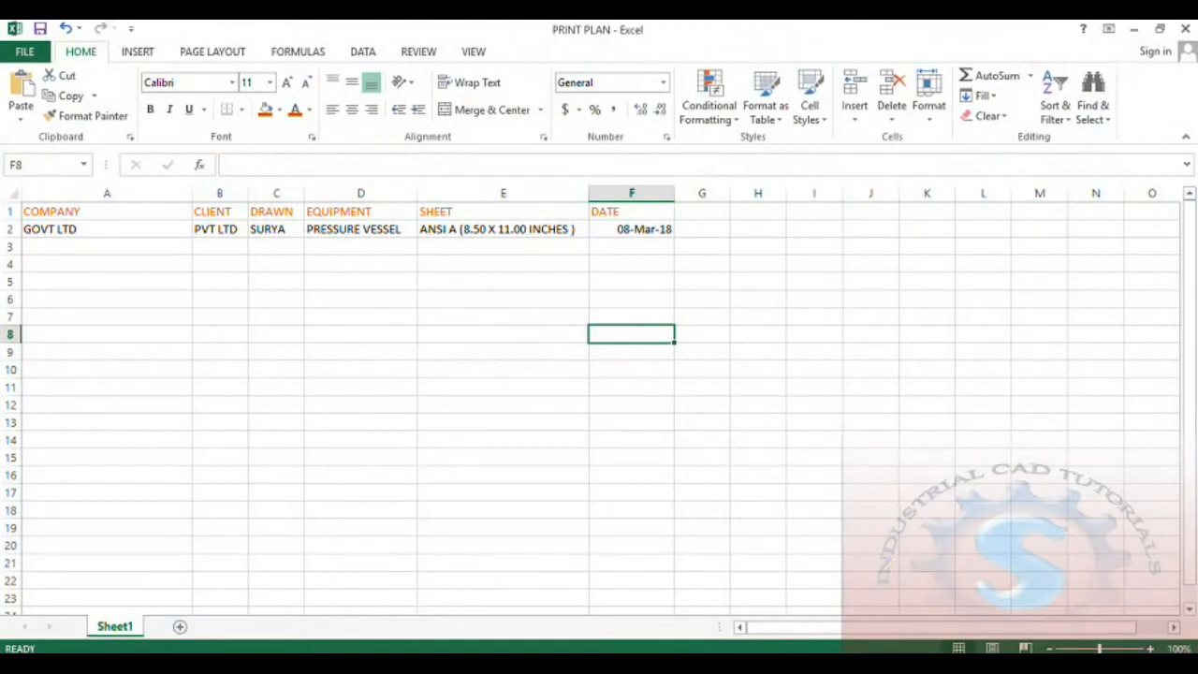
key("alt+Tab")
key("alt+Tab")
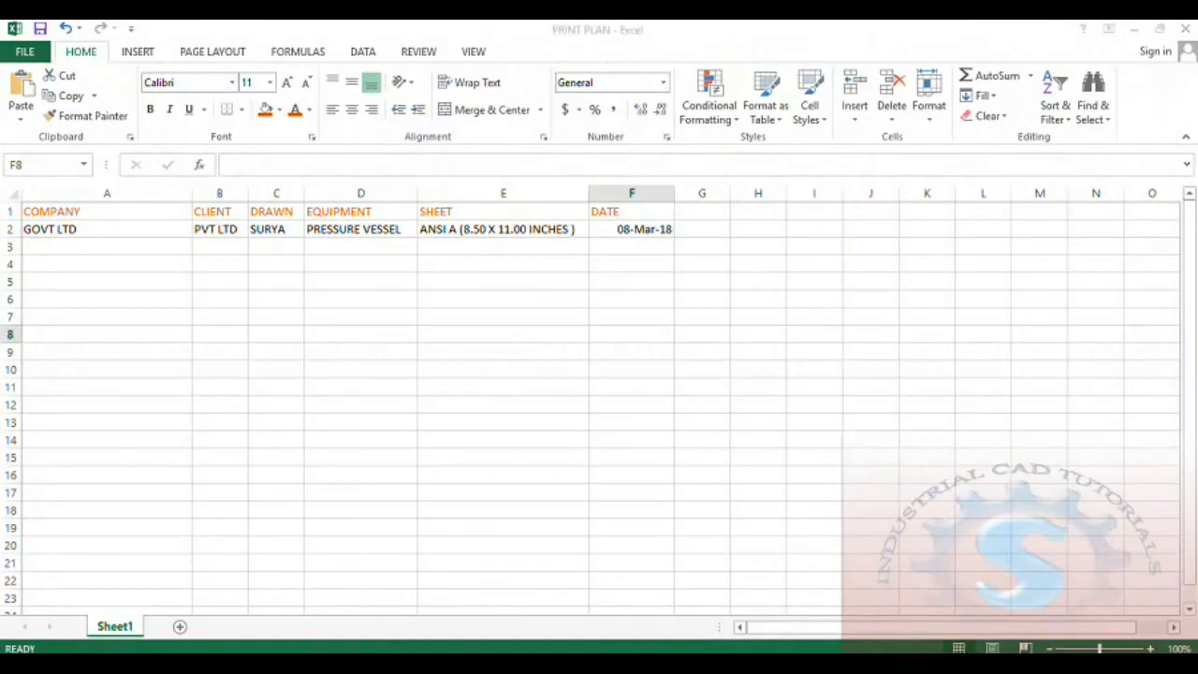
key("alt+Tab")
key("alt+Tab")
key("alt+Tab")
key("alt+Tab")
key("alt+Tab")
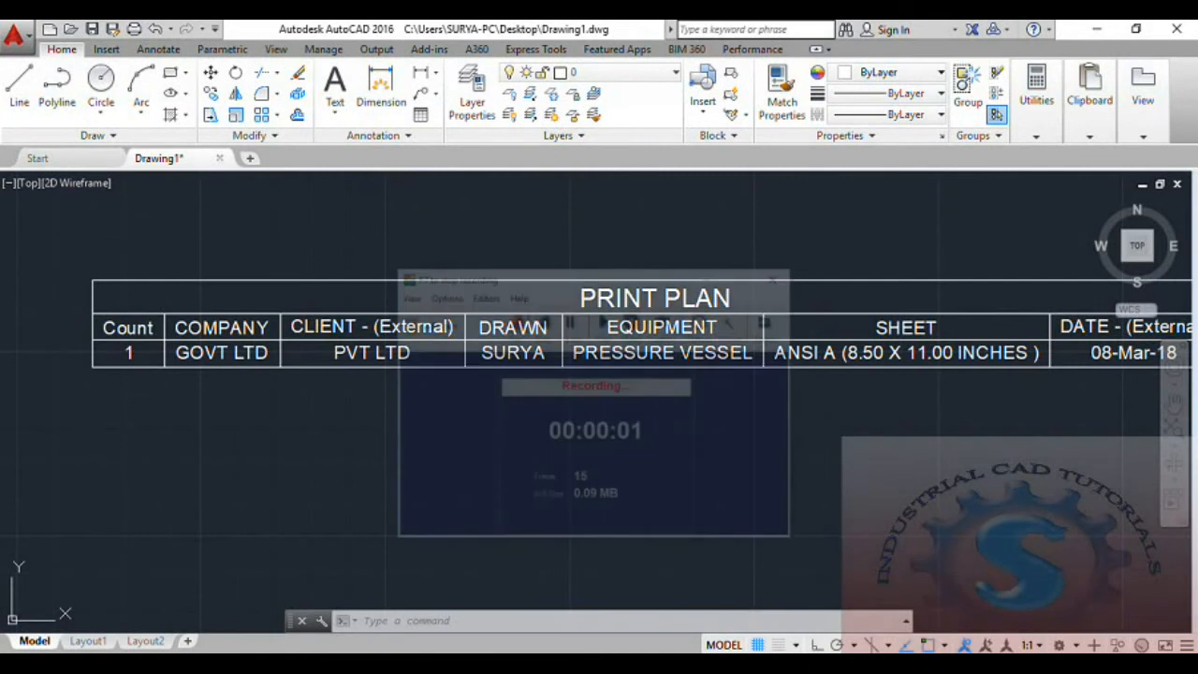
- Insert a second PRINT PLANNING title block, keeping its GOVT LTD and PVT LTD attribute values
scroll(569, 420, "down", 5)
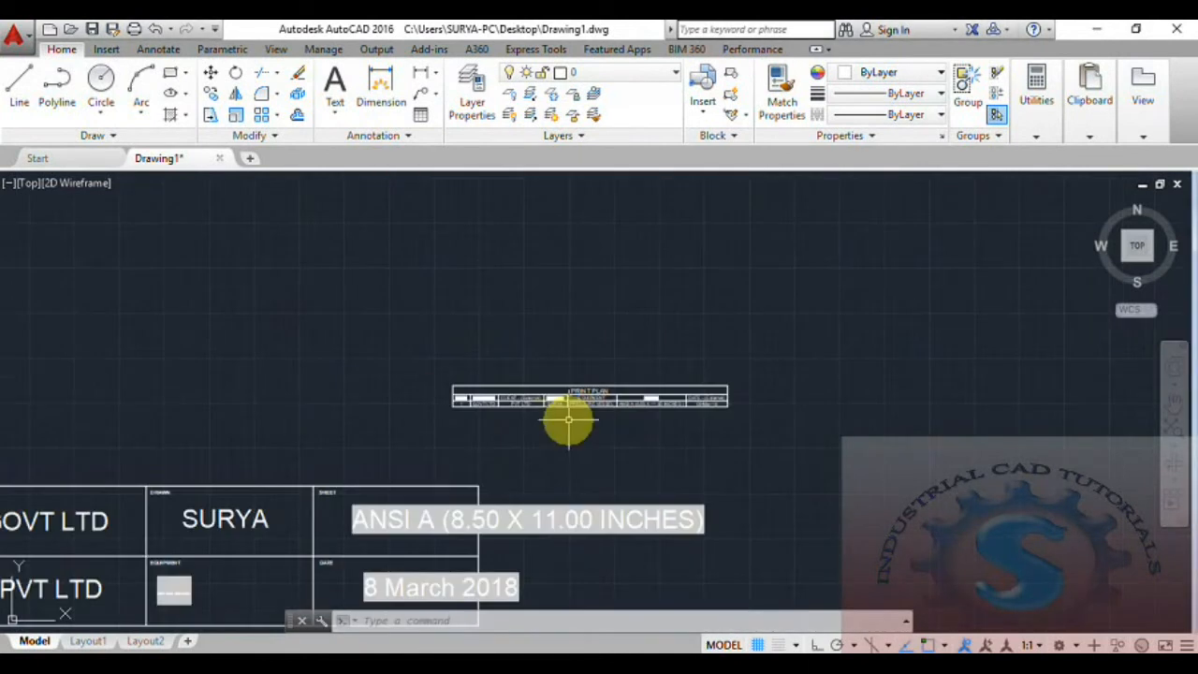
scroll(562, 431, "up", 7)
scroll(510, 471, "down", 10)
scroll(504, 481, "up", 4)
scroll(431, 431, "up", 4)
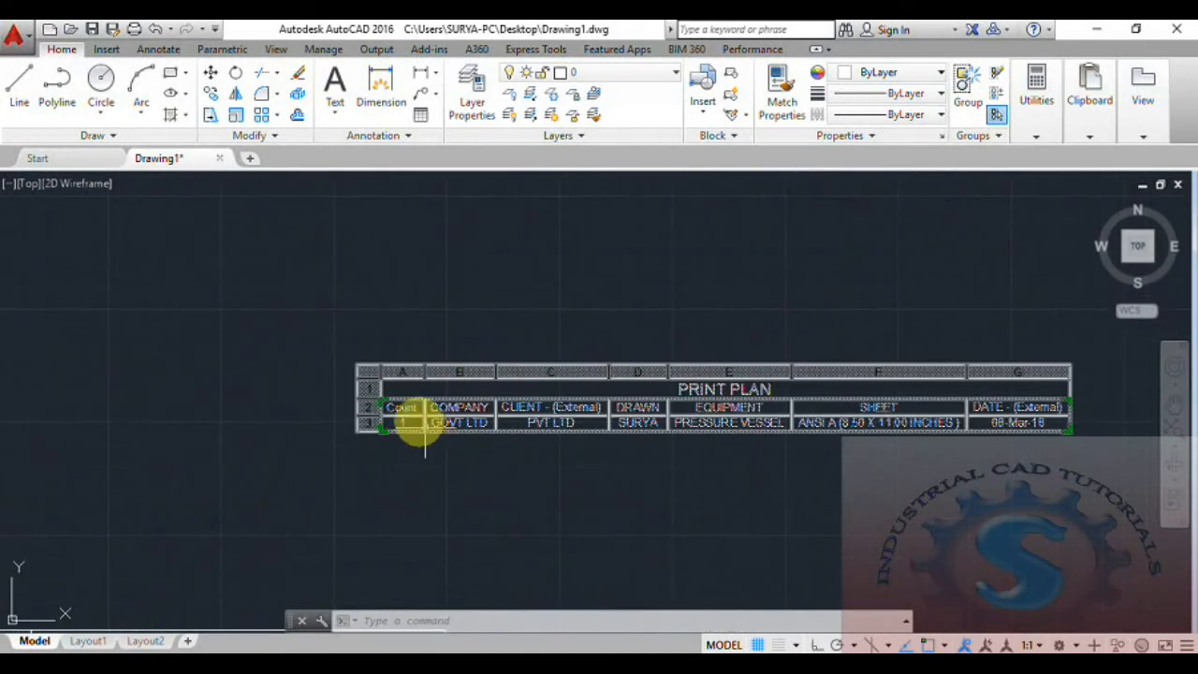
scroll(412, 426, "up", 4)
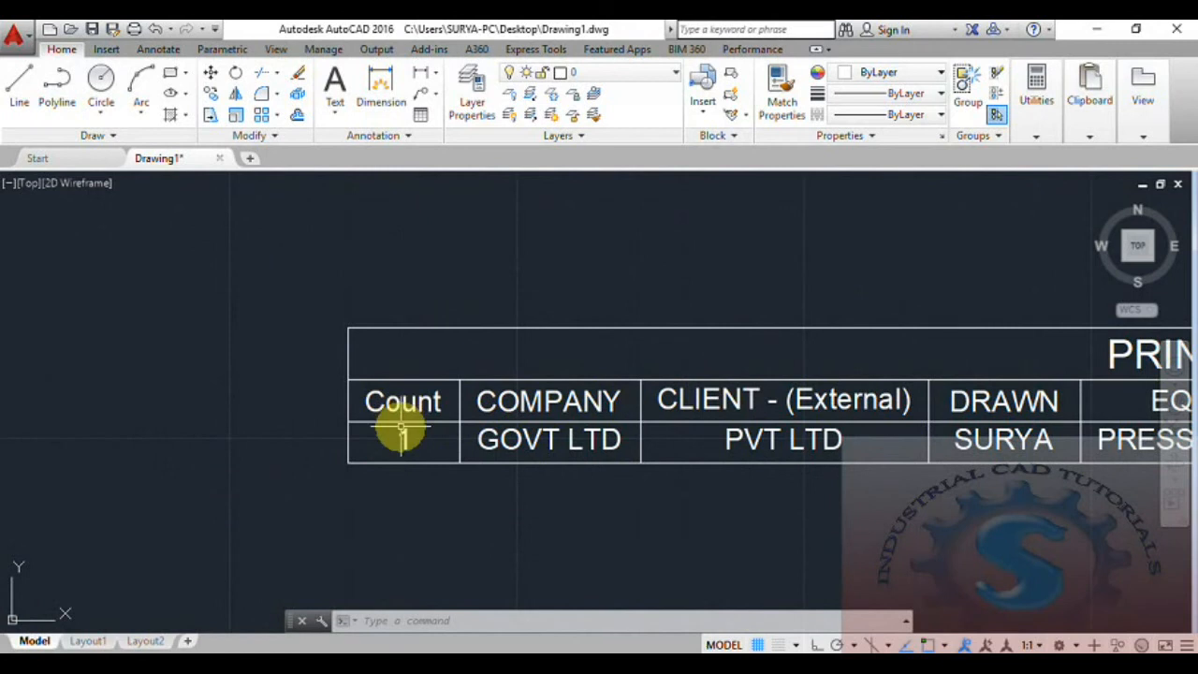
scroll(403, 432, "down", 4)
left_click(706, 117)
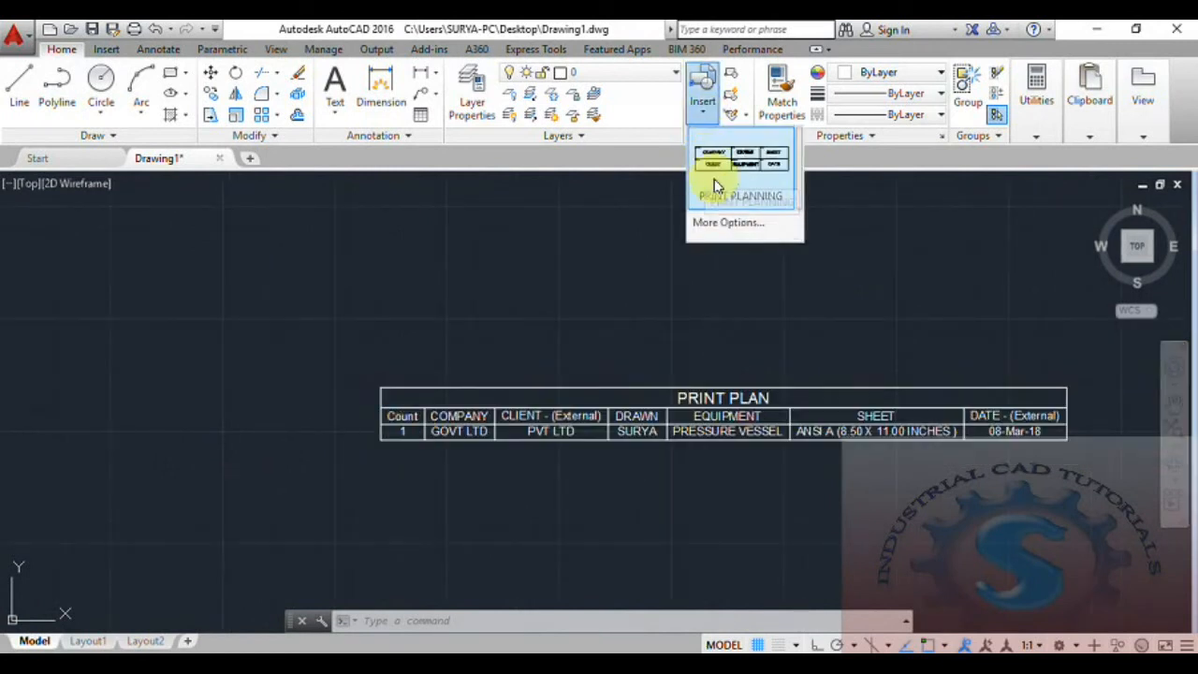
left_click(715, 185)
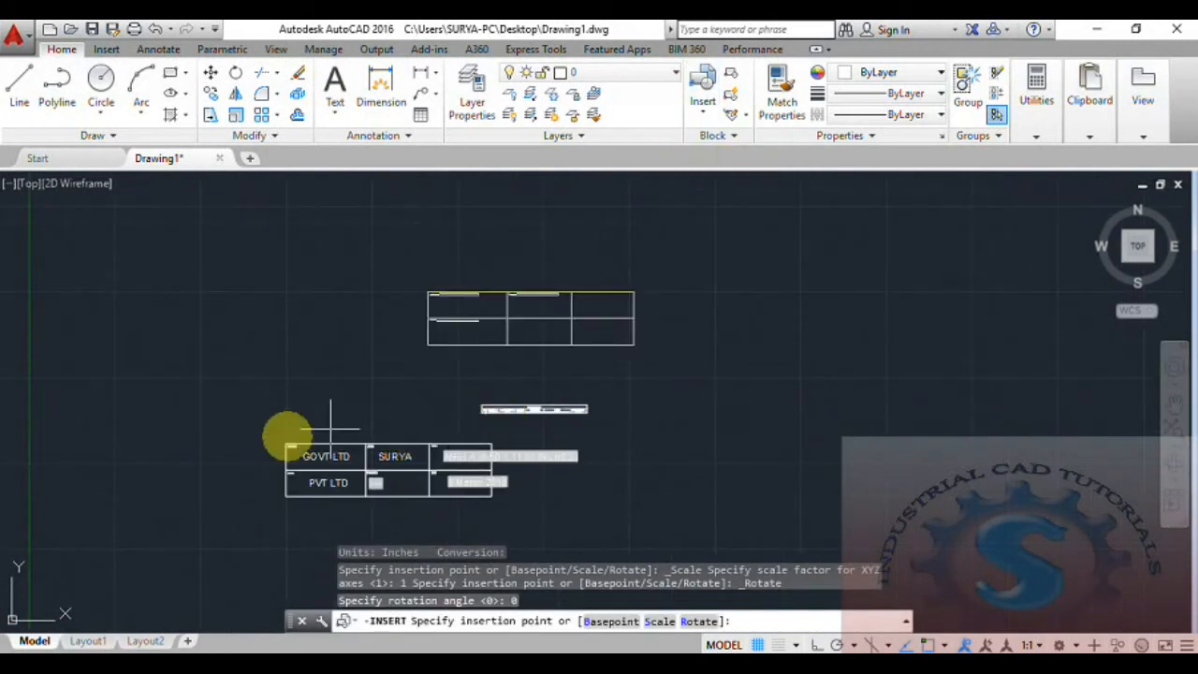
scroll(150, 503, "up", 2)
left_click(20, 522)
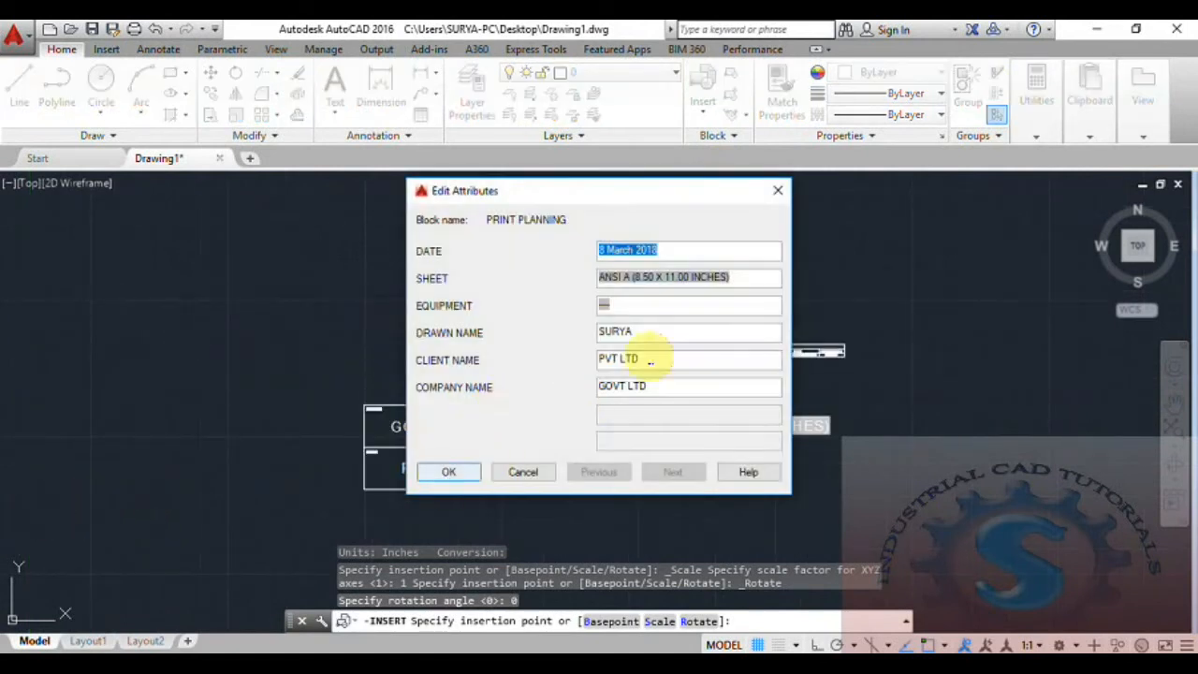
left_click(450, 473)
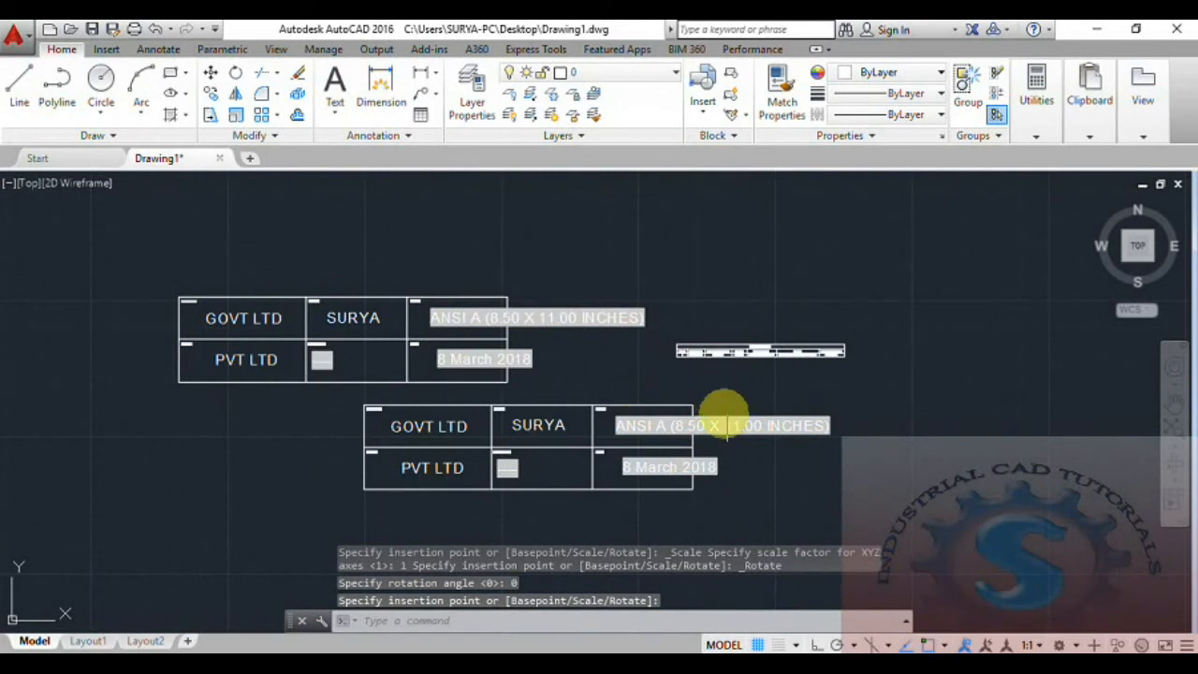
- Pan and zoom the view to bring the PRINT PLAN table into view
scroll(342, 344, "up", 2)
scroll(534, 340, "down", 1)
scroll(509, 362, "up", 1)
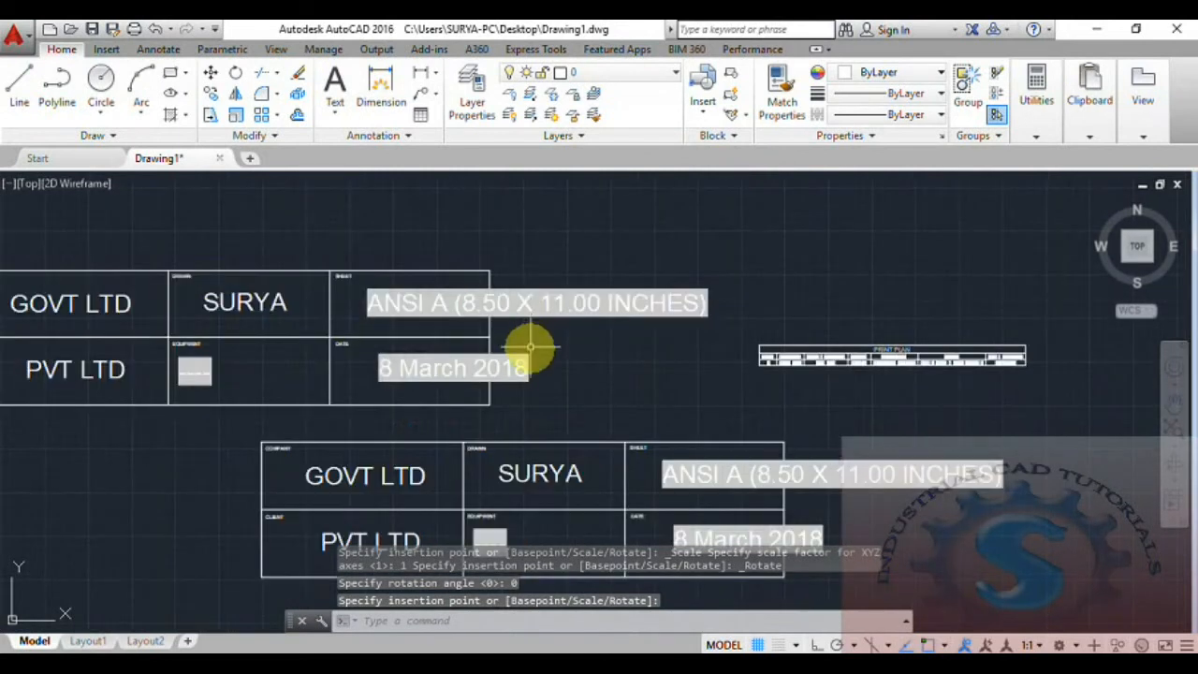
middle_click_drag(508, 361, 523, 335)
middle_click_drag(757, 417, 494, 417)
scroll(574, 361, "up", 3)
middle_click_drag(572, 360, 428, 393)
scroll(449, 375, "up", 1)
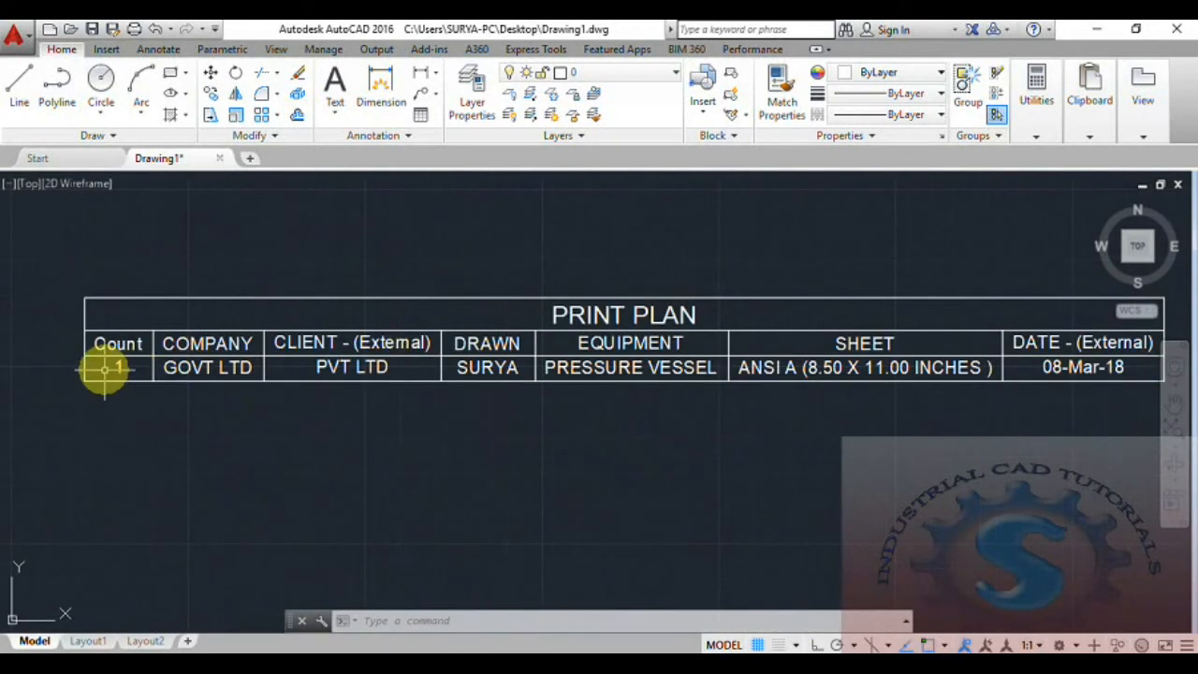
scroll(144, 399, "down", 4)
middle_click_drag(150, 402, 458, 333)
scroll(299, 383, "up", 4)
scroll(166, 294, "down", 4)
scroll(709, 362, "up", 3)
middle_click_drag(709, 361, 532, 443)
- Update the PRINT PLAN table's data links so its Count reads 2
scroll(532, 443, "up", 3)
left_click(968, 448)
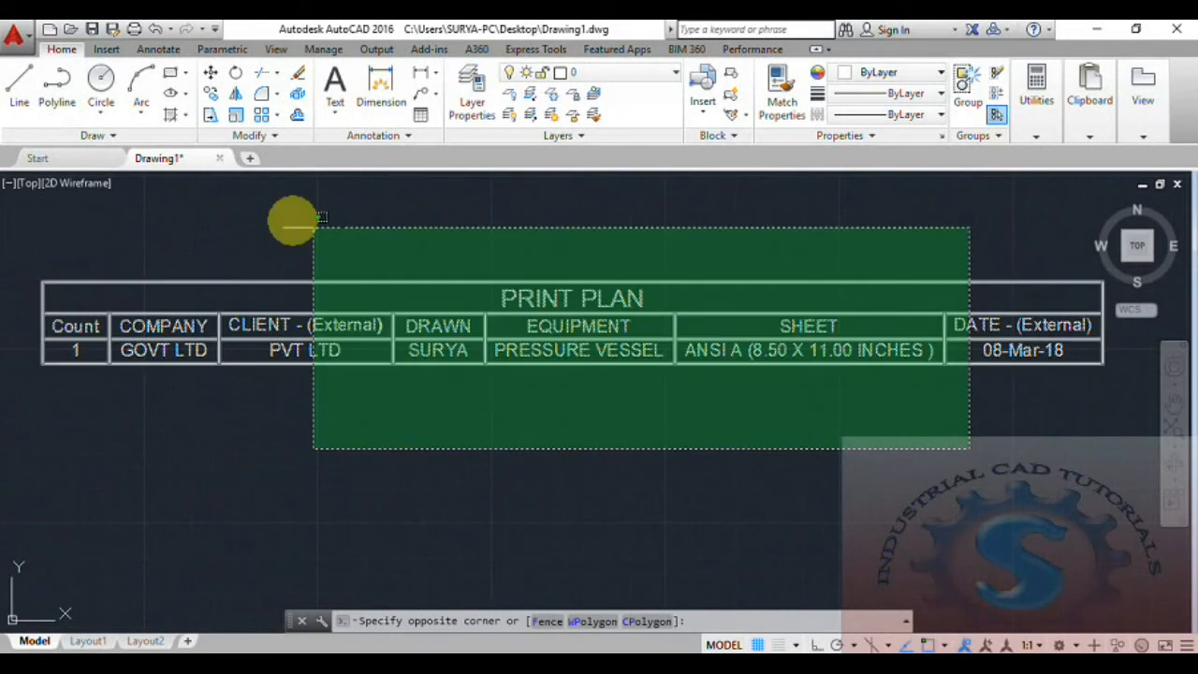
left_click(263, 223)
right_click(483, 343)
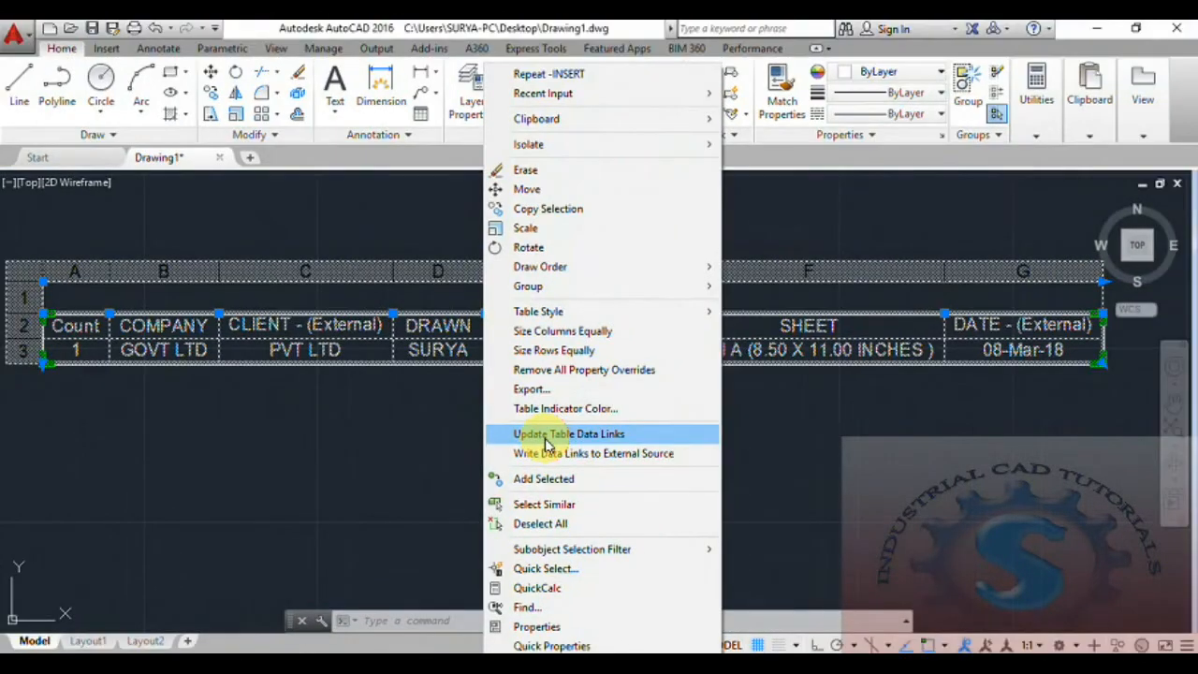
left_click(547, 436)
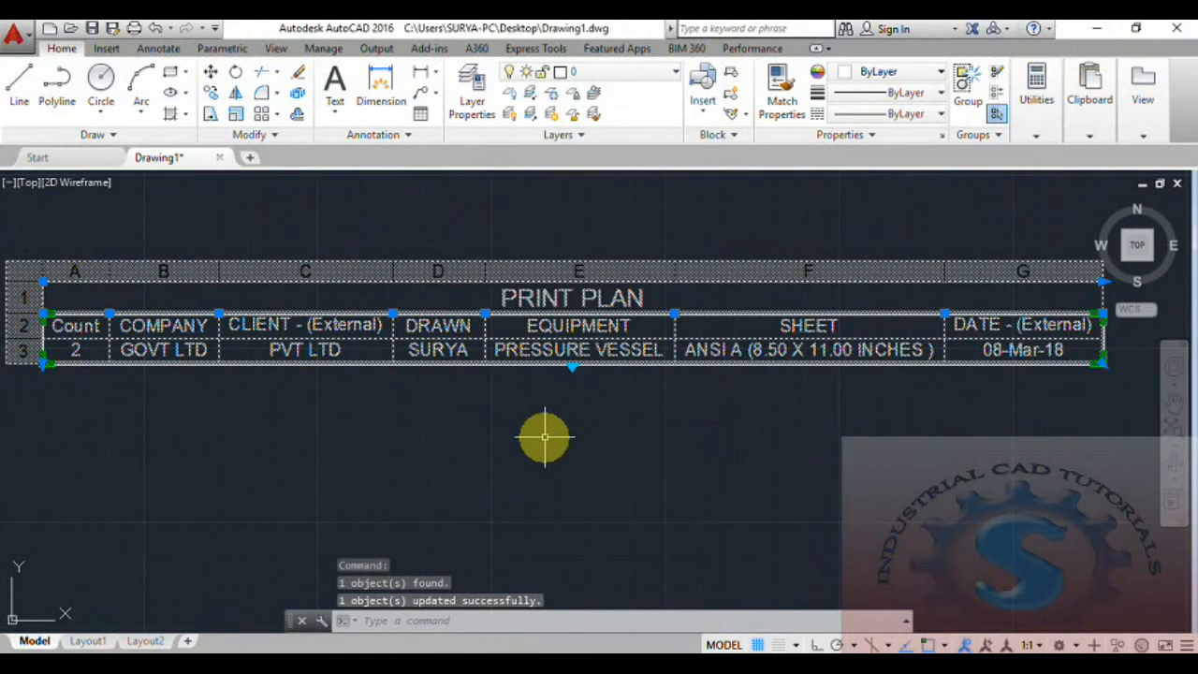
key("Escape")
- Begin inserting another PRINT PLANNING title block from the block gallery
scroll(415, 362, "up", 5)
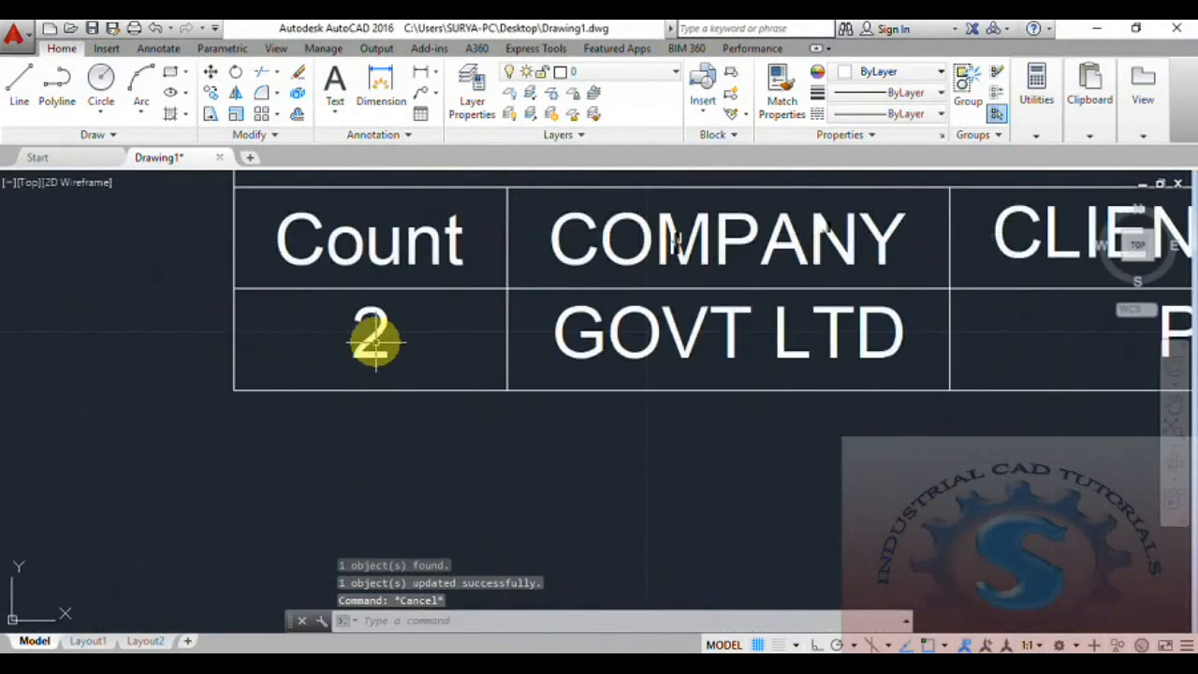
scroll(374, 342, "down", 5)
left_click(702, 103)
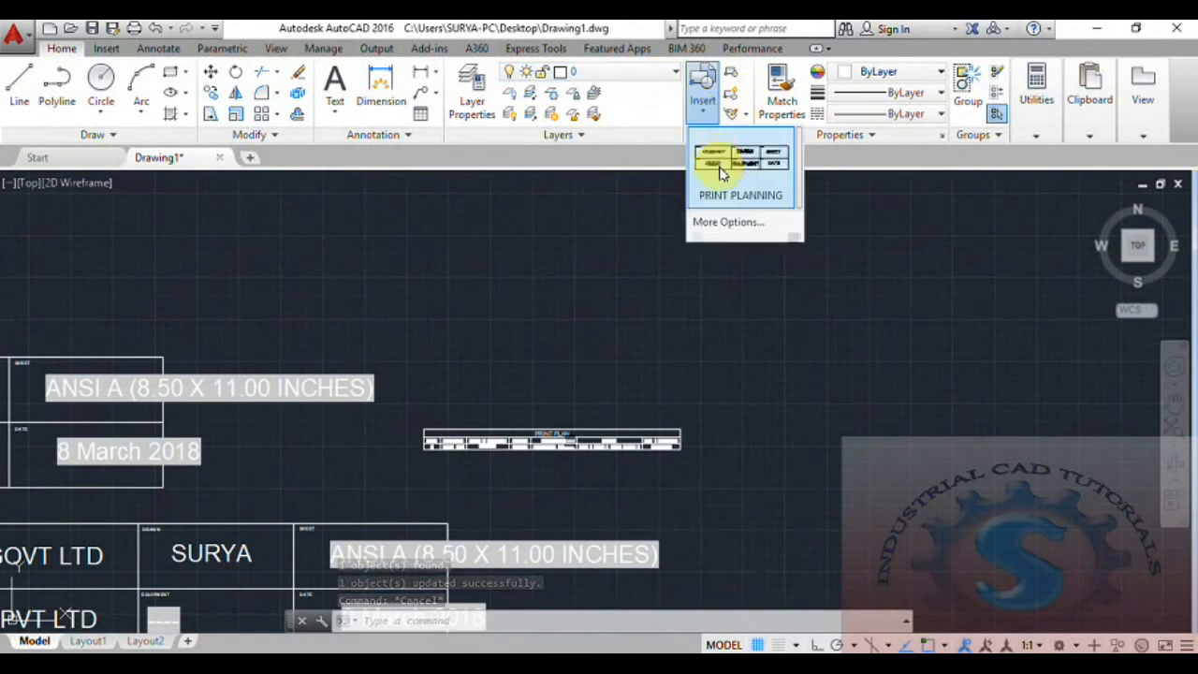
left_click(721, 173)
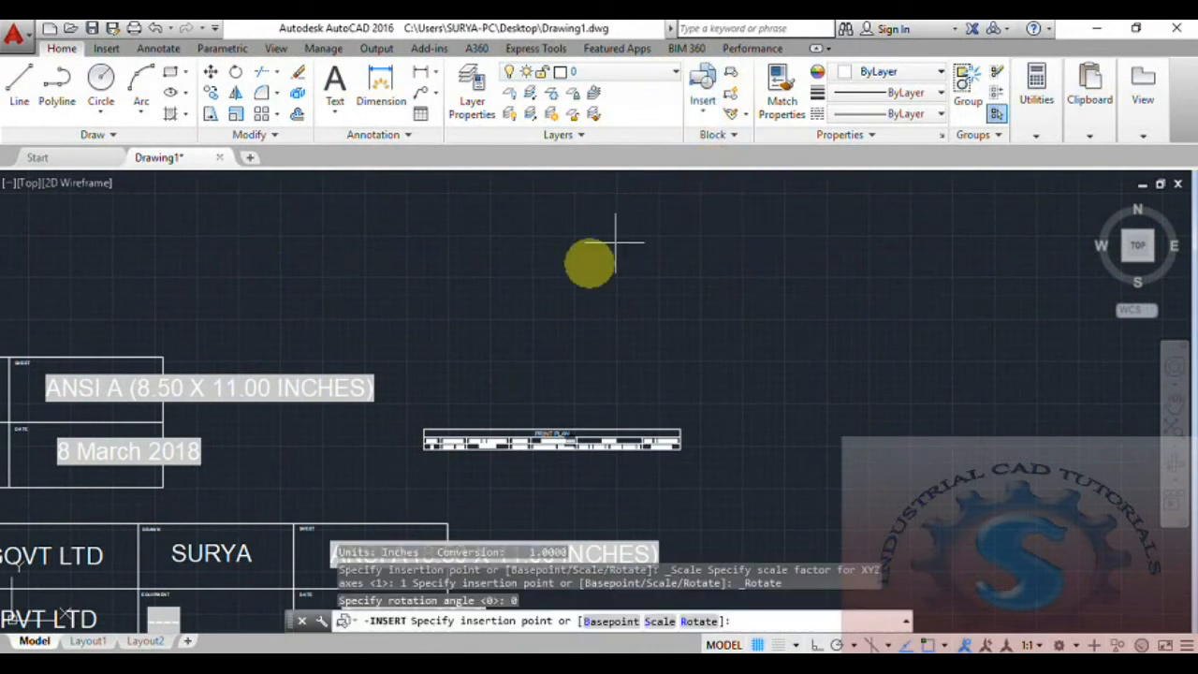
- Place the third PRINT PLANNING title block with its default attribute values
left_click(43, 524)
left_click(454, 473)
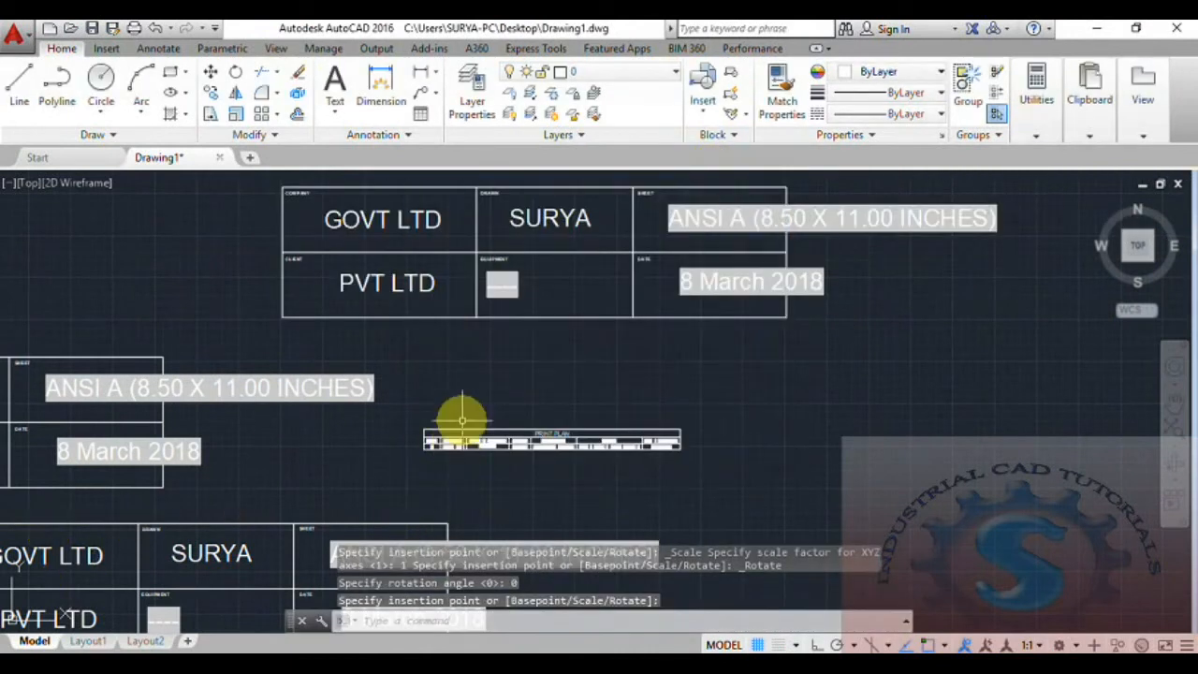
scroll(409, 440, "up", 5)
- Update the PRINT PLAN table's data links so its Count reads 3
double_click(405, 435)
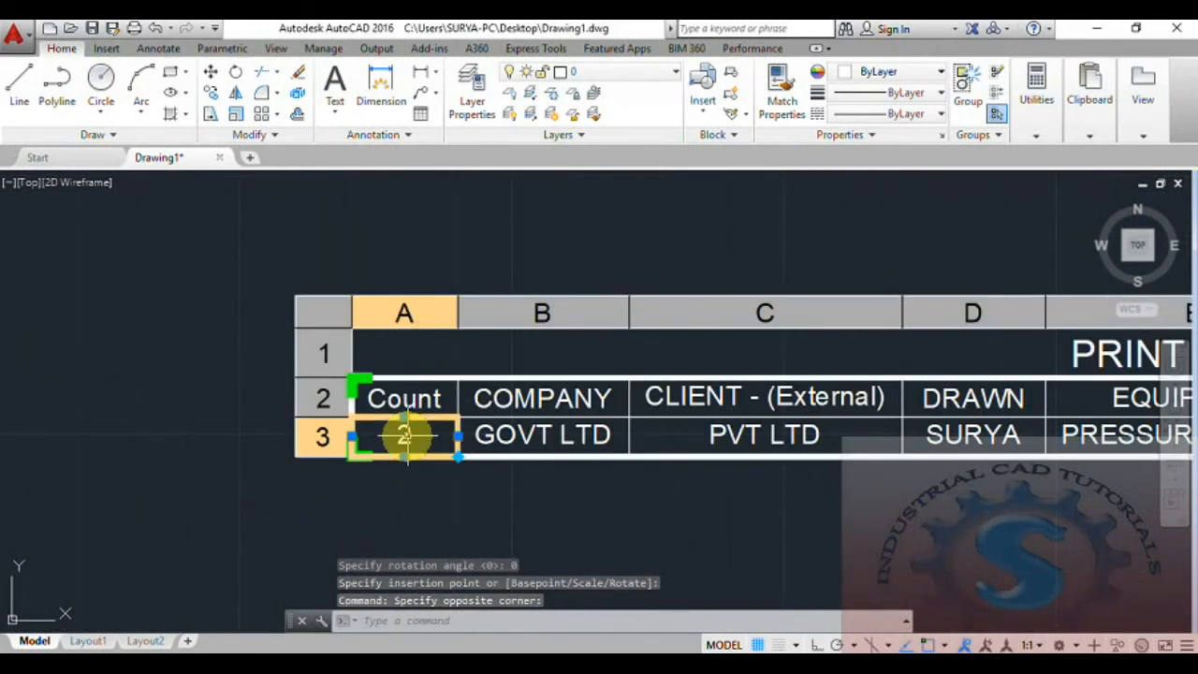
key("Escape")
key("Escape")
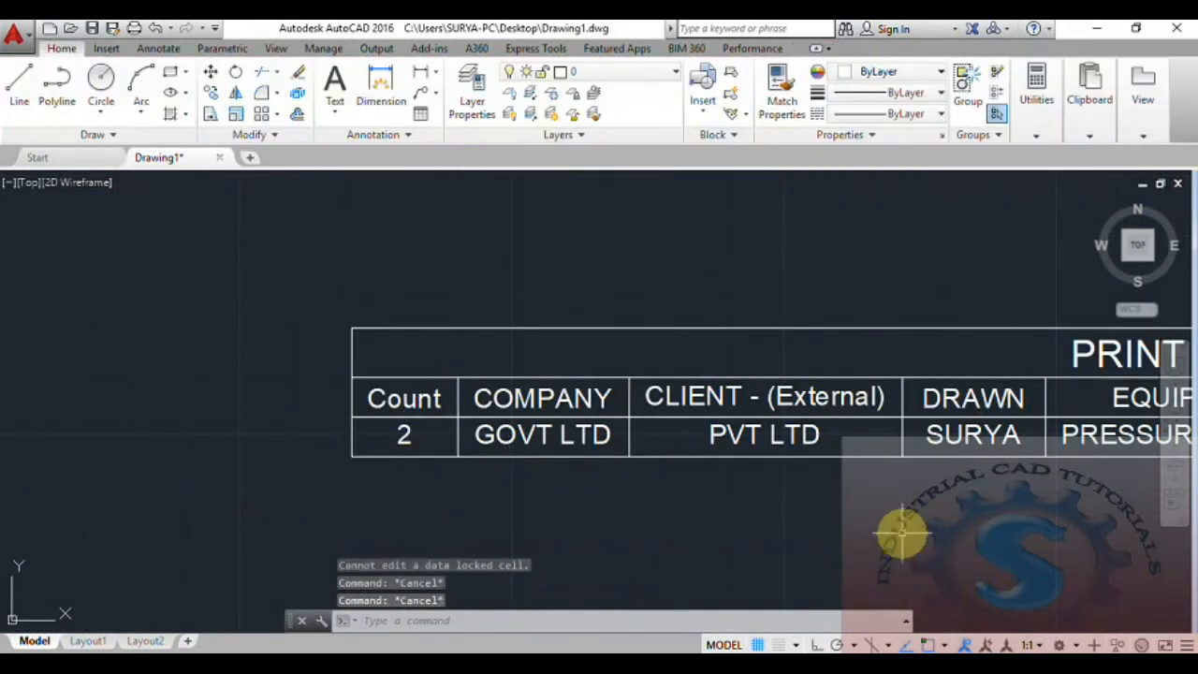
left_click(901, 529)
right_click(406, 387)
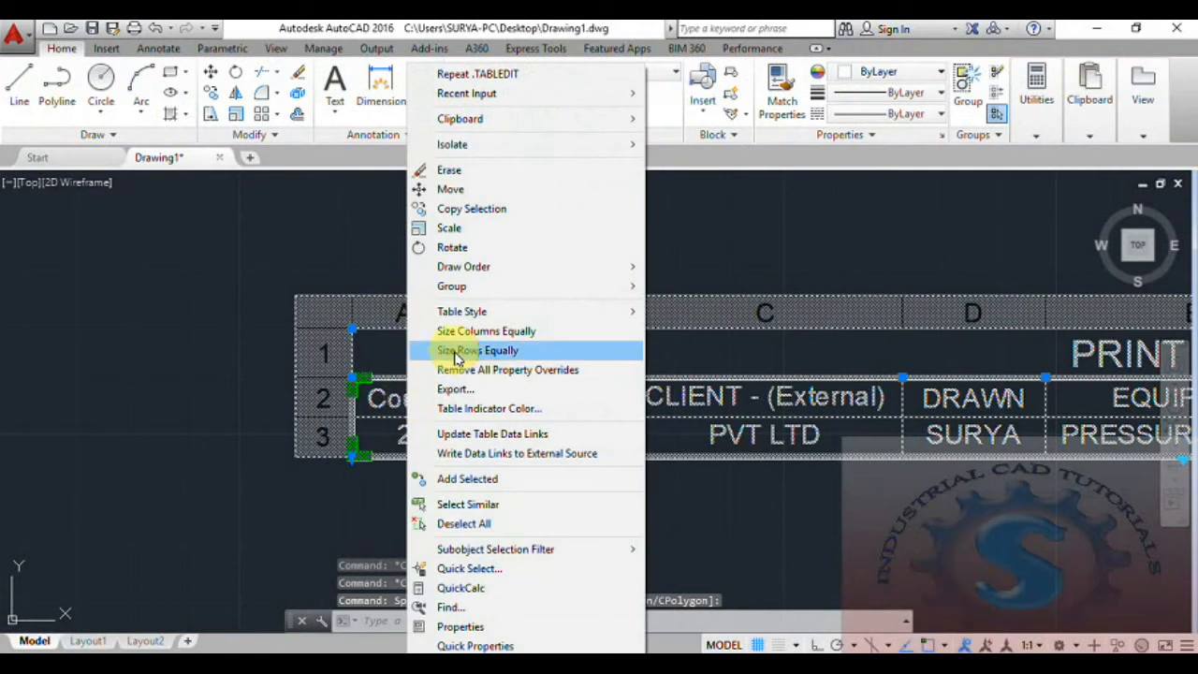
left_click(494, 435)
key("Escape")
- Pan and zoom across the drawing to review the title blocks and the table's columns
scroll(534, 455, "down", 6)
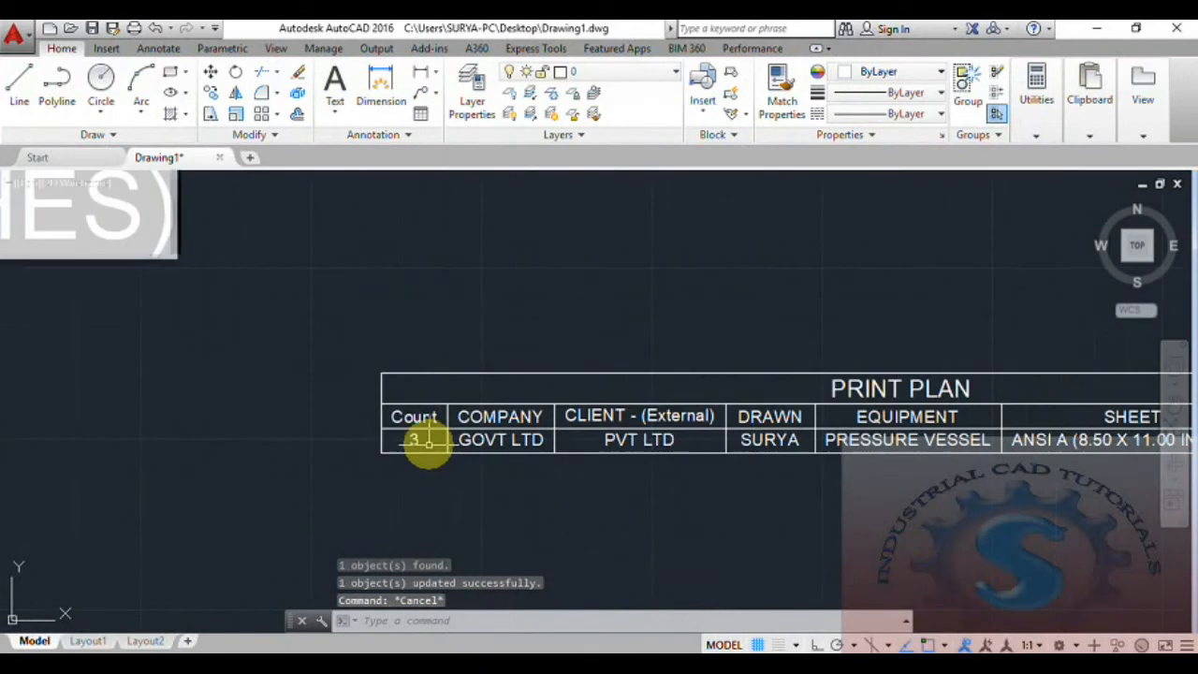
scroll(472, 418, "up", 6)
mouse_move(441, 461)
middle_mouse_down()
mouse_move(537, 382)
mouse_move(412, 571)
middle_mouse_up()
scroll(453, 490, "down", 4)
middle_click_drag(455, 487, 373, 521)
scroll(525, 428, "up", 4)
scroll(525, 428, "down", 2)
scroll(471, 474, "up", 6)
middle_click_drag(275, 581, 446, 415)
scroll(447, 415, "up", 4)
middle_click_drag(525, 372, 434, 405)
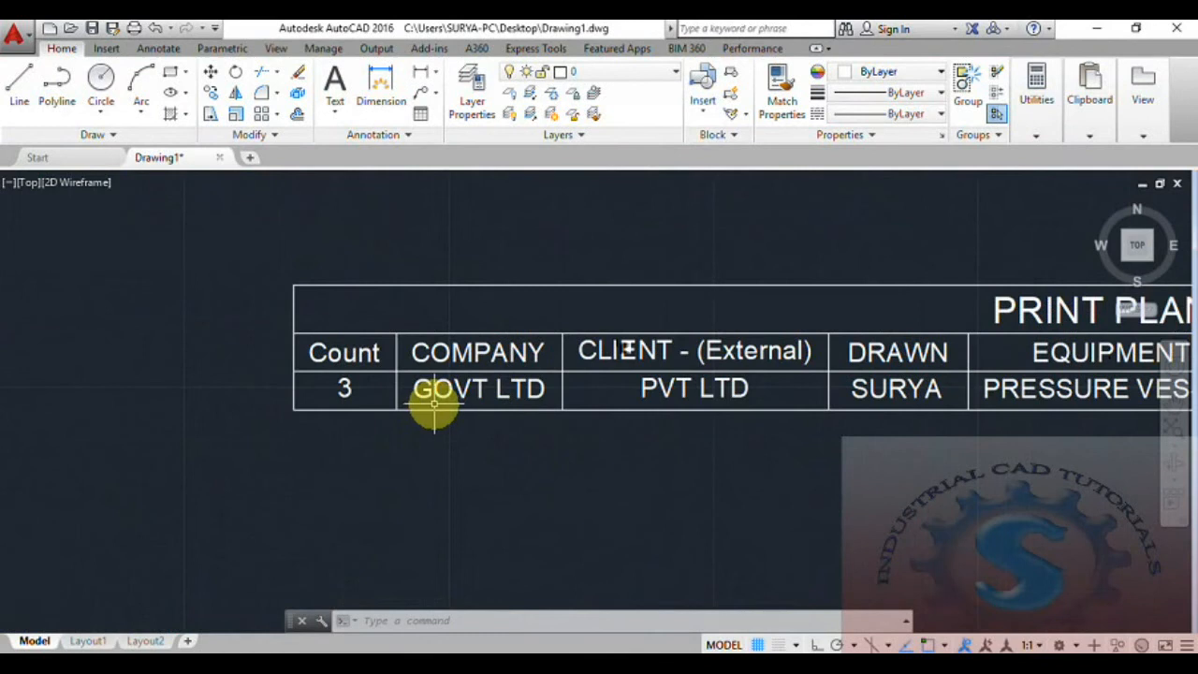
scroll(435, 403, "down", 4)
scroll(677, 406, "up", 4)
scroll(669, 406, "down", 4)
scroll(671, 409, "up", 2)
mouse_move(671, 409)
middle_mouse_down()
mouse_move(561, 466)
mouse_move(649, 402)
middle_mouse_up()
scroll(633, 437, "down", 4)
scroll(634, 437, "up", 2)
scroll(562, 460, "down", 4)
scroll(562, 460, "up", 2)
scroll(594, 455, "down", 2)
scroll(649, 403, "up", 5)
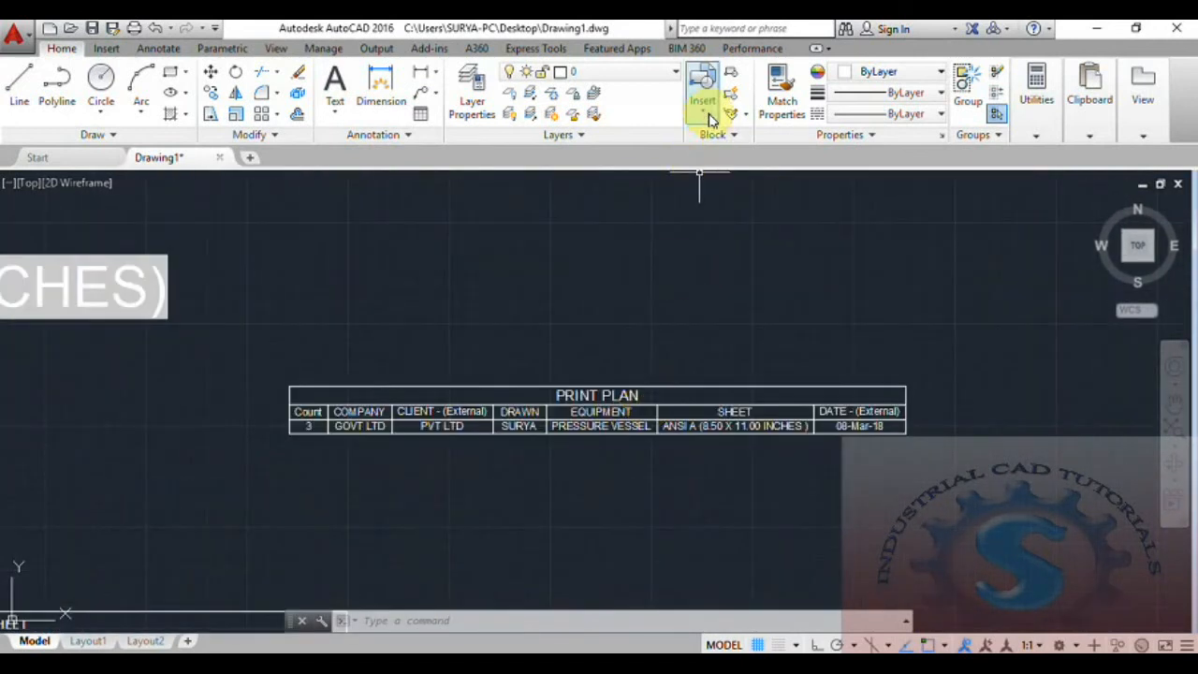
- Insert a fourth PRINT PLANNING title block with company name SOME GOVT LTD
left_click(704, 110)
left_click(727, 168)
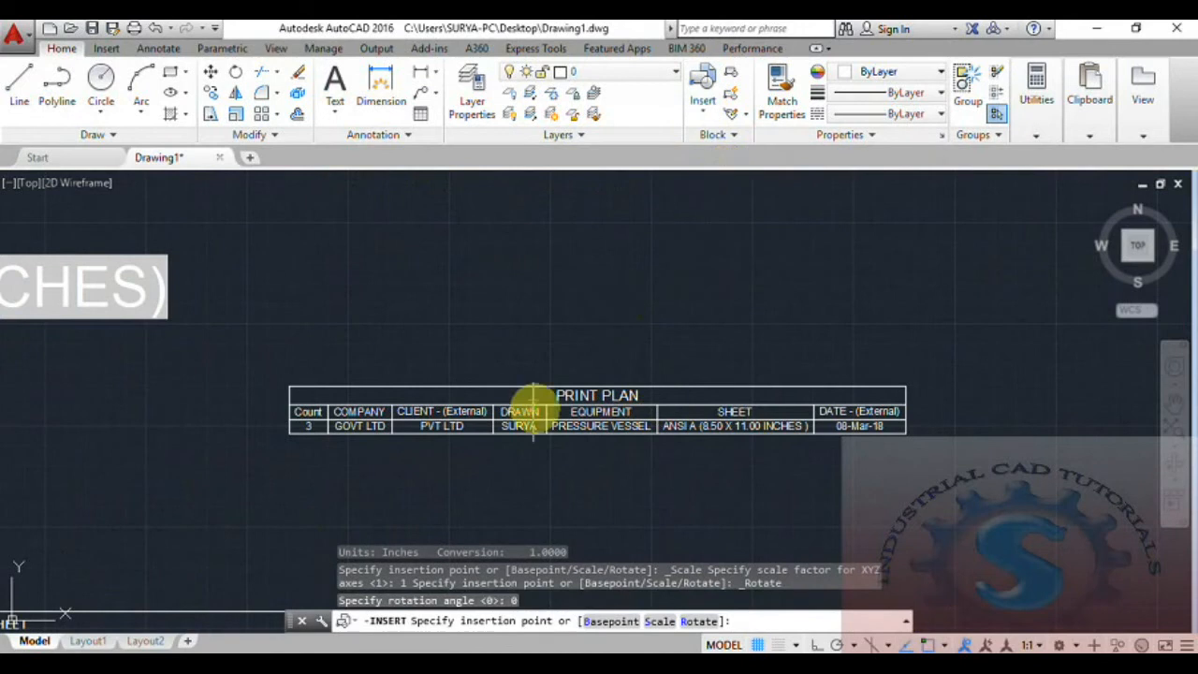
scroll(556, 369, "down", 5)
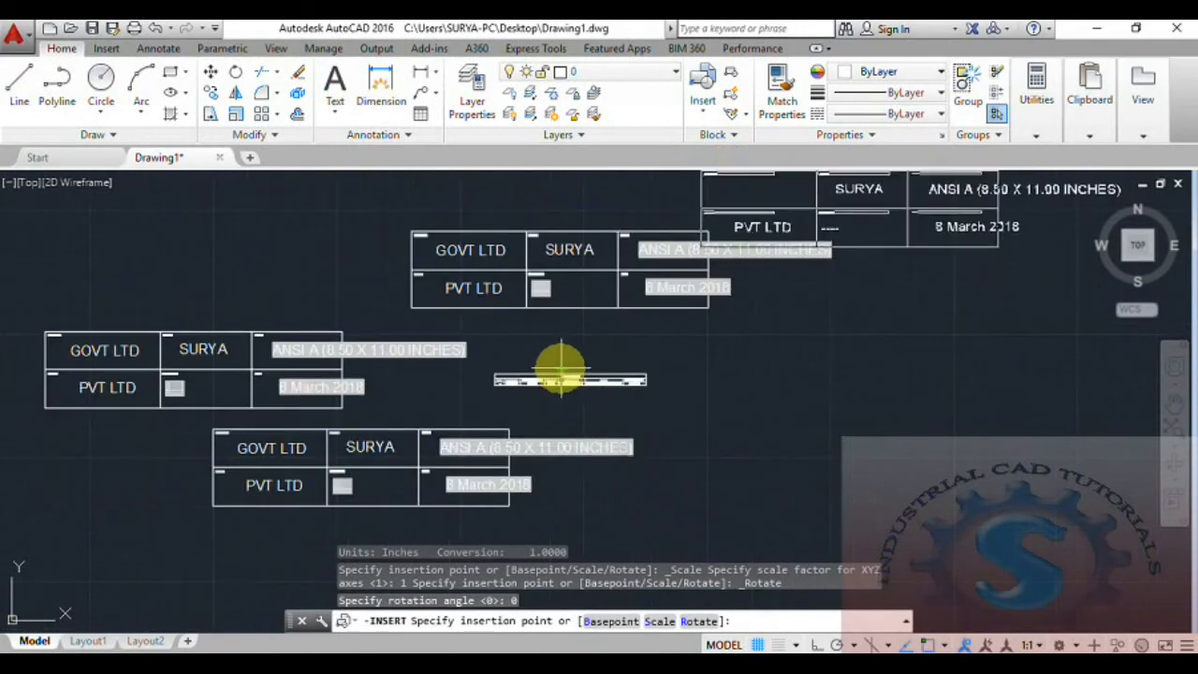
left_click(543, 536)
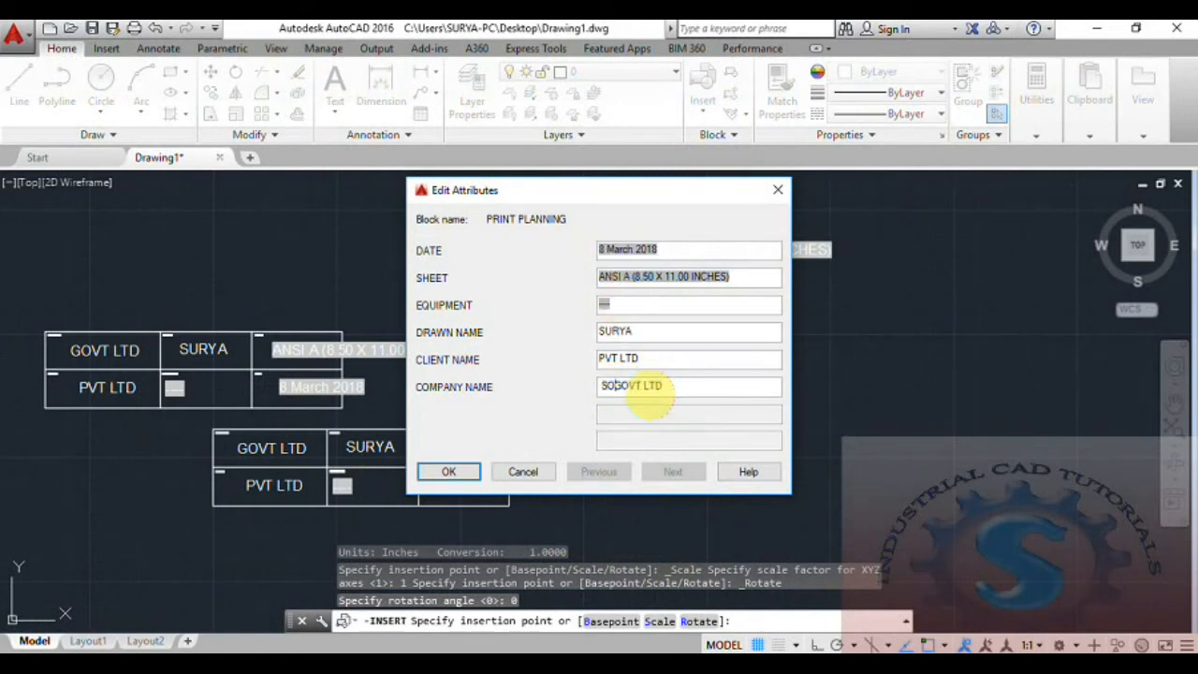
left_click(450, 472)
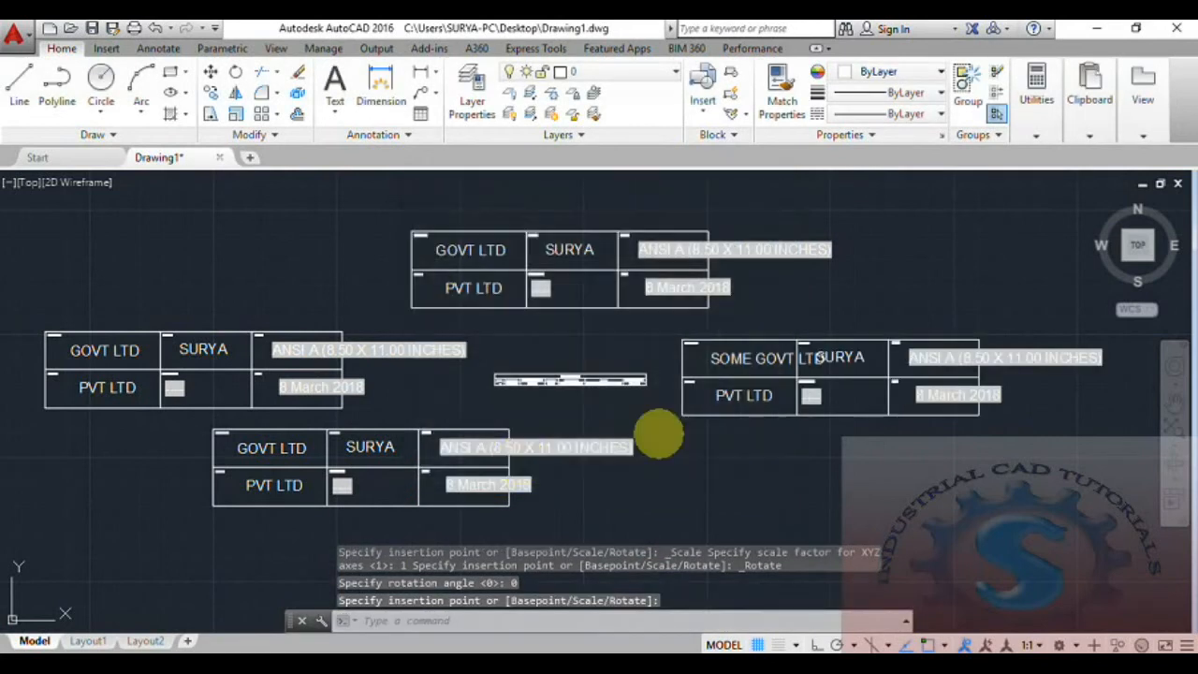
scroll(754, 361, "up", 4)
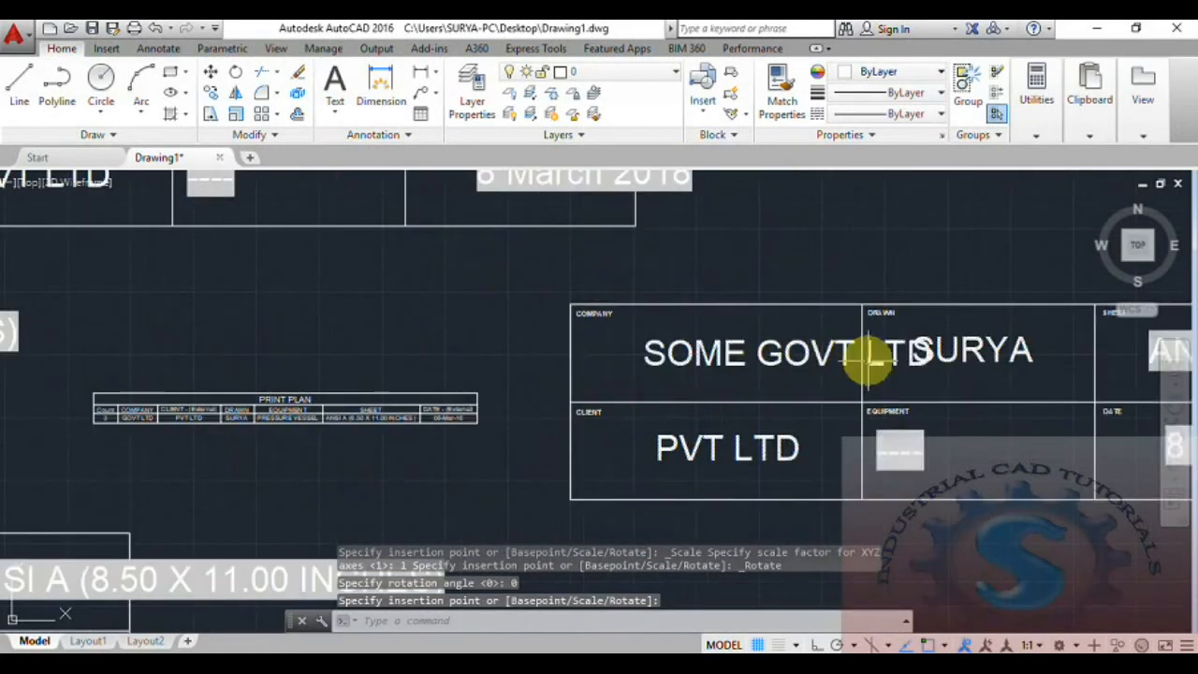
scroll(321, 405, "up", 2)
scroll(321, 404, "up", 2)
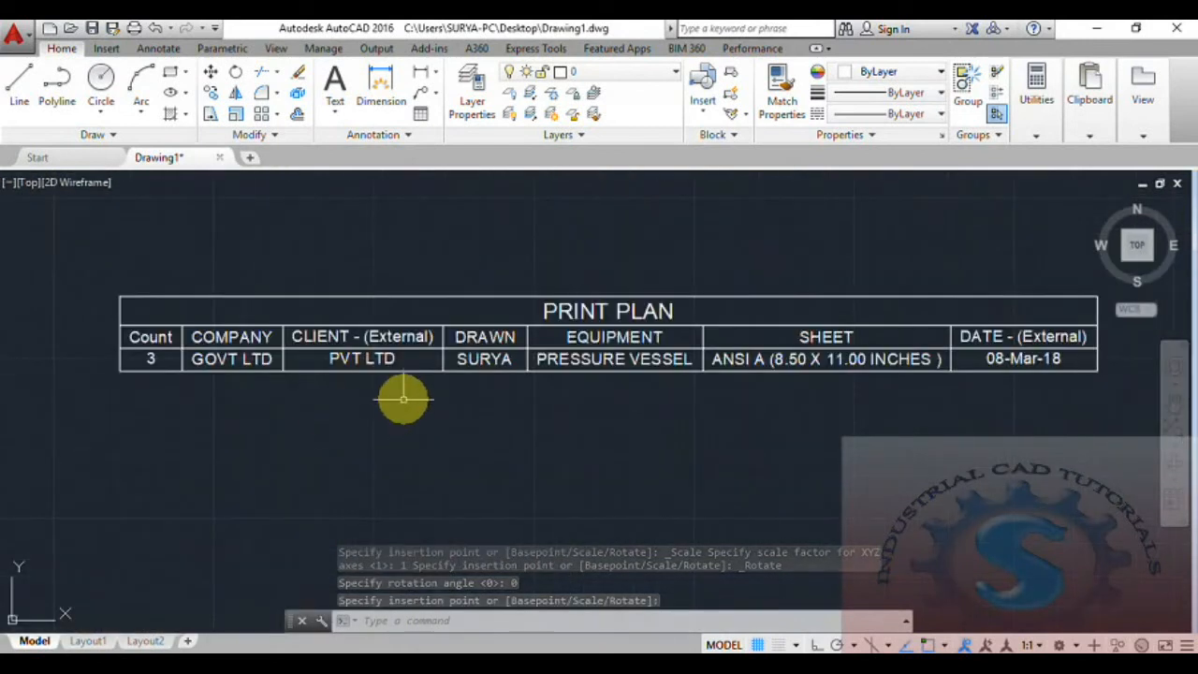
left_click_drag(401, 396, 344, 323)
- Update the selected PRINT PLAN table's data links so it picks up the SOME GOVT LTD title block
right_click(359, 317)
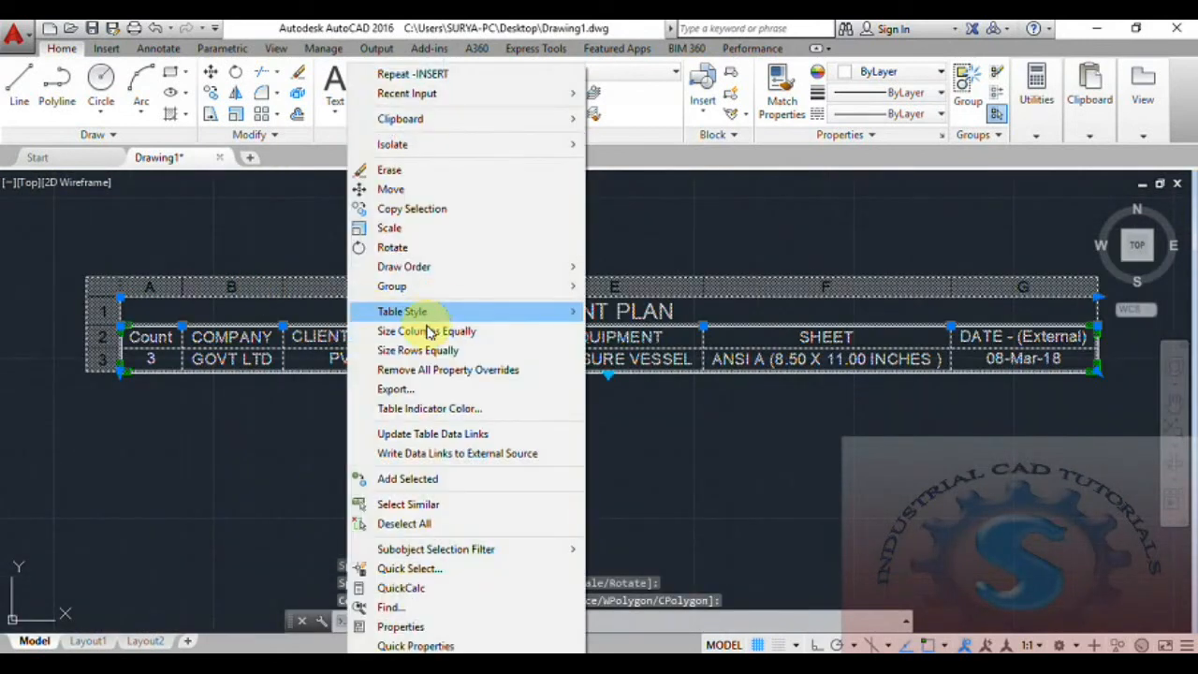
left_click(397, 433)
key("Escape")
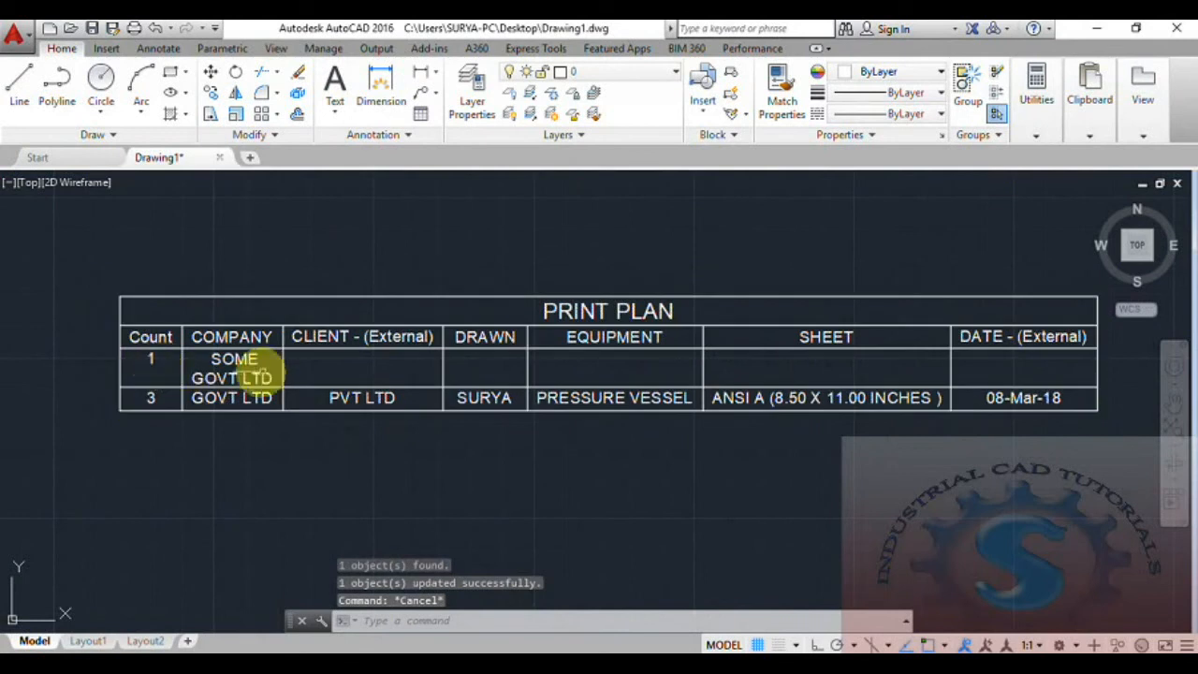
scroll(384, 393, "down", 7)
scroll(796, 432, "up", 2)
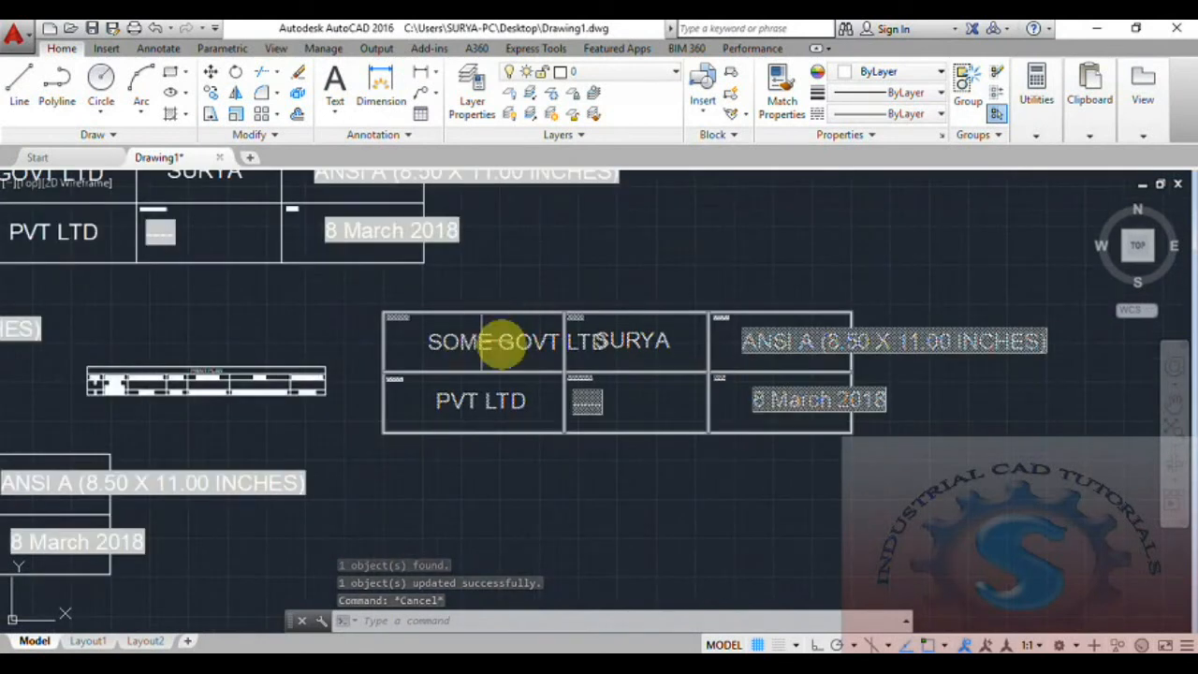
- Zoom and pan around the PRINT PLAN table to check SOME GOVT LTD counts 1 beside GOVT LTD at 3
middle_click_drag(285, 386, 526, 353)
scroll(237, 356, "up", 3)
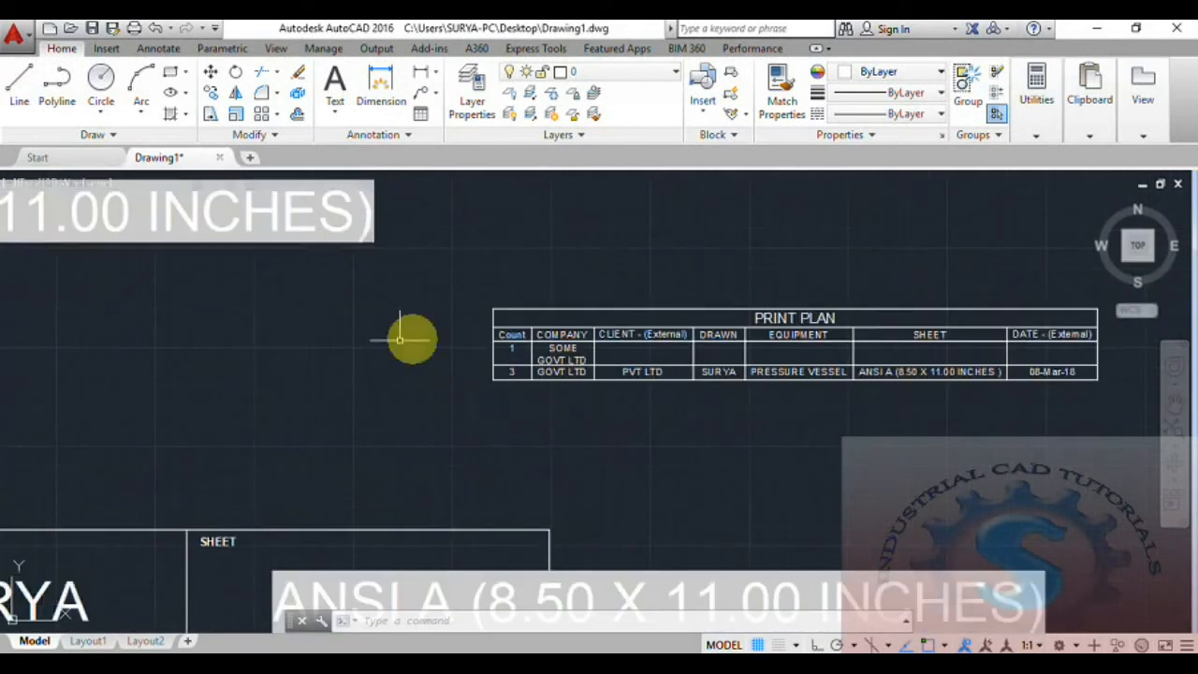
scroll(551, 343, "up", 2)
scroll(588, 374, "up", 2)
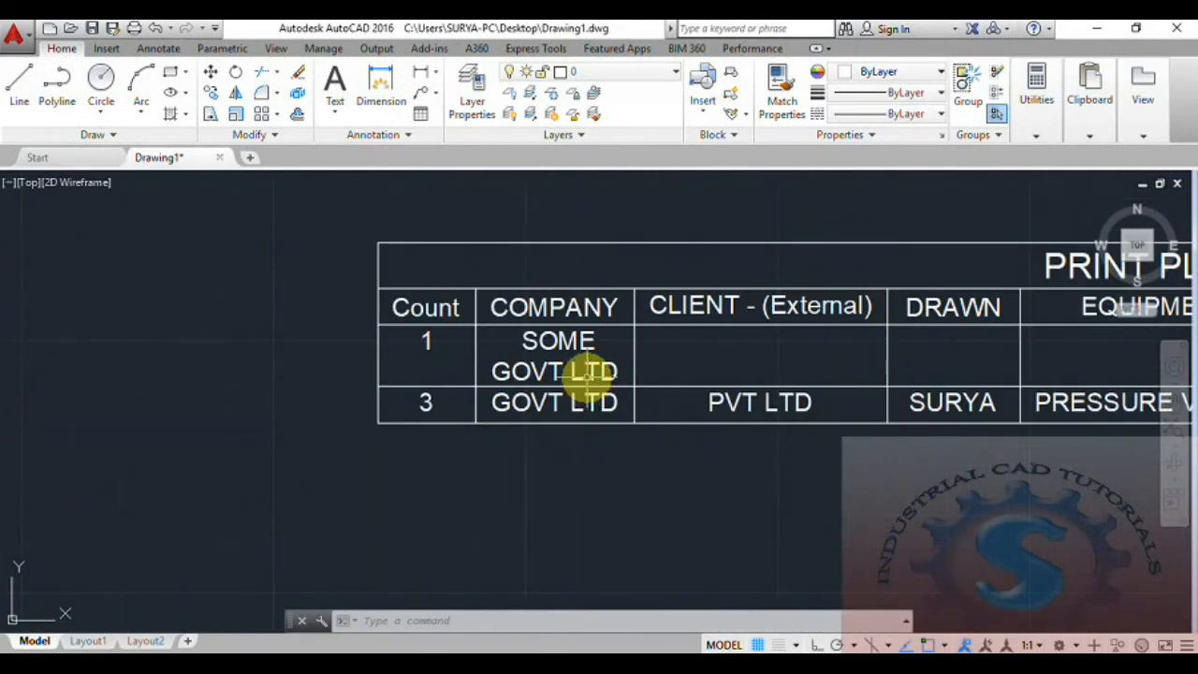
middle_click_drag(585, 375, 428, 380)
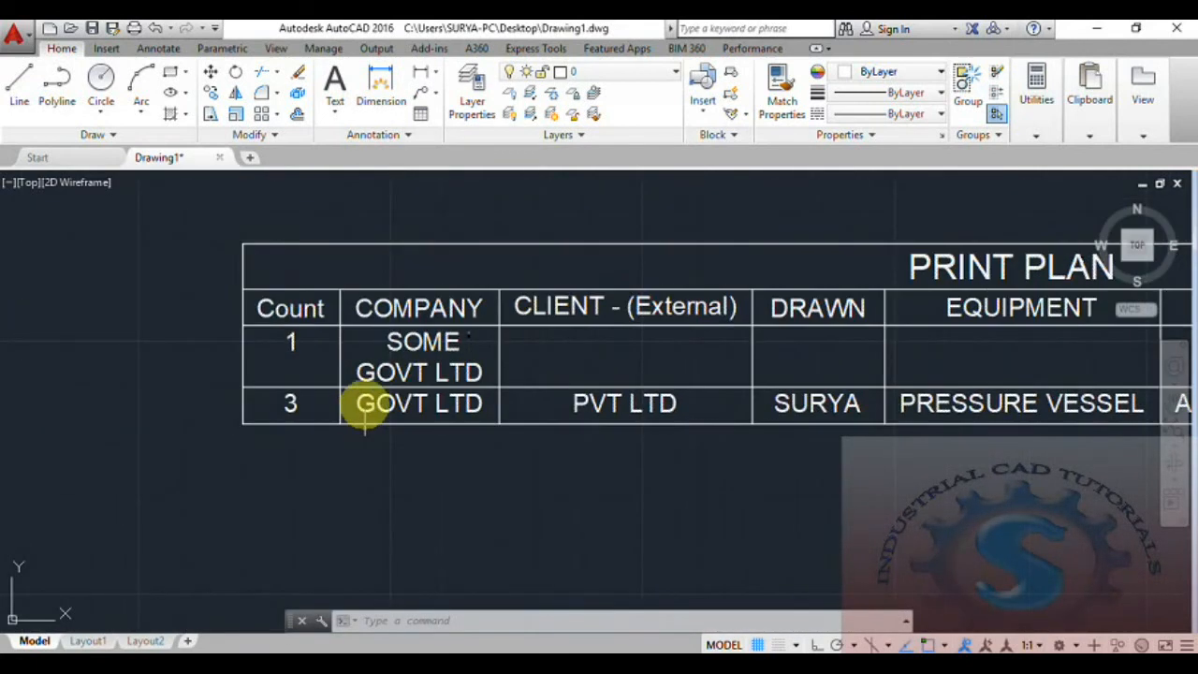
scroll(370, 402, "down", 4)
scroll(550, 321, "up", 2)
scroll(541, 324, "down", 10)
scroll(525, 355, "up", 8)
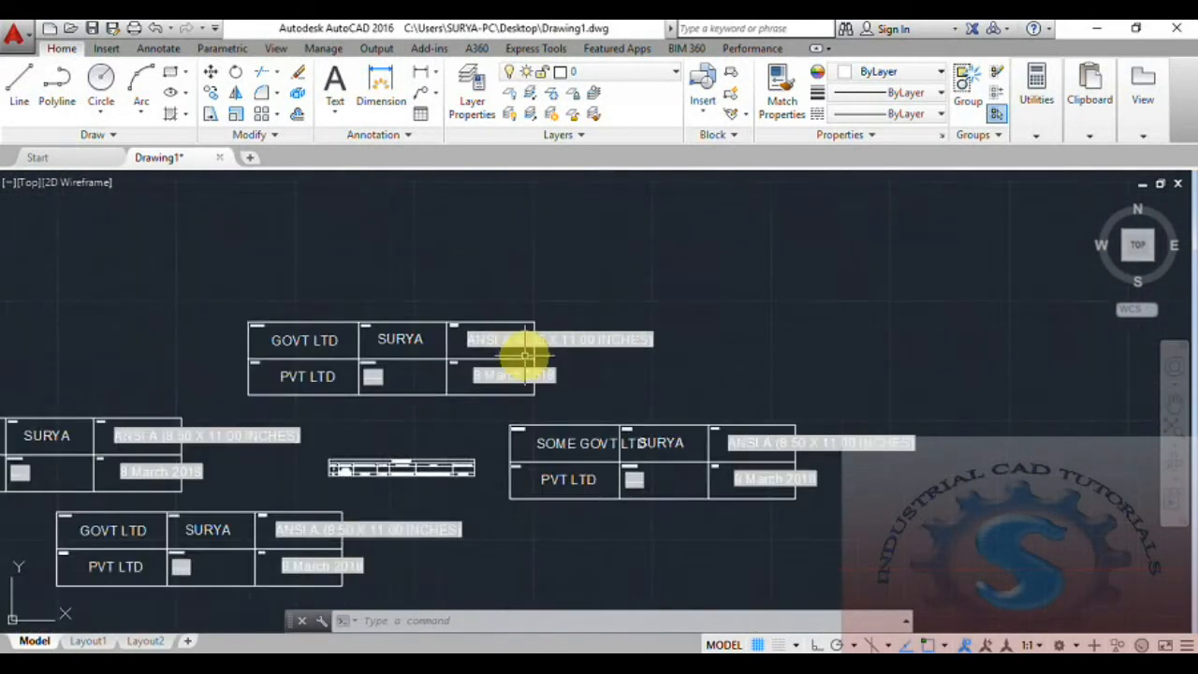
middle_click_drag(450, 397, 720, 246)
scroll(250, 524, "up", 6)
scroll(431, 394, "up", 3)
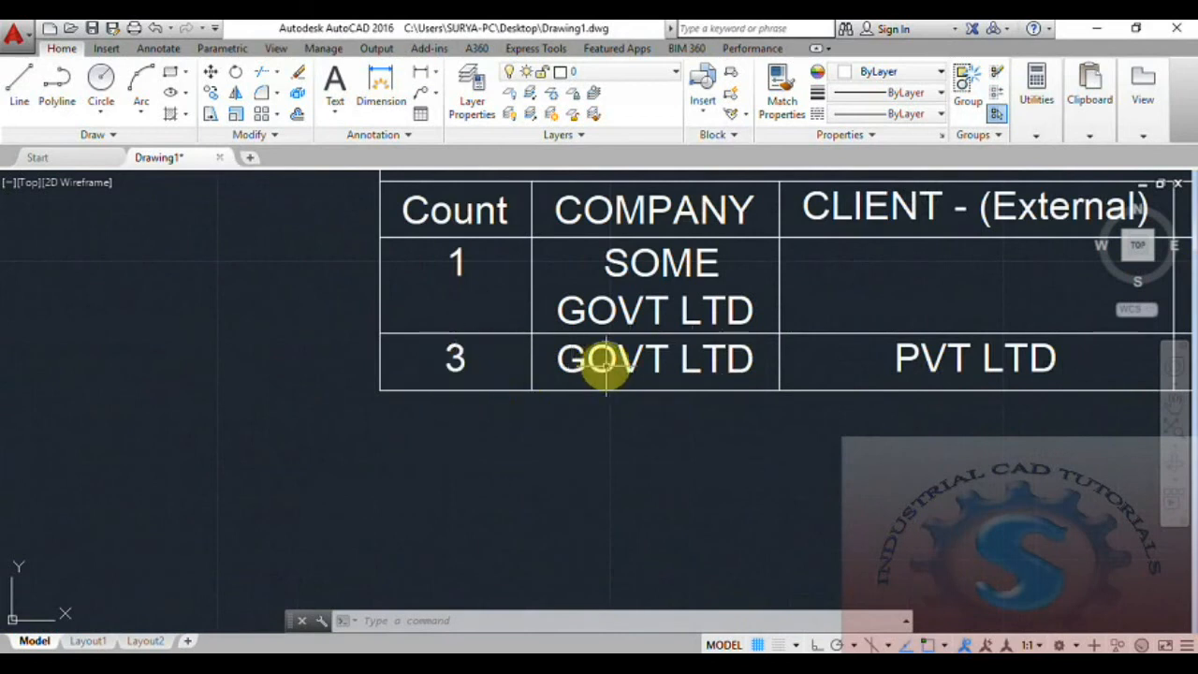
middle_click_drag(606, 366, 440, 482)
scroll(502, 392, "down", 2)
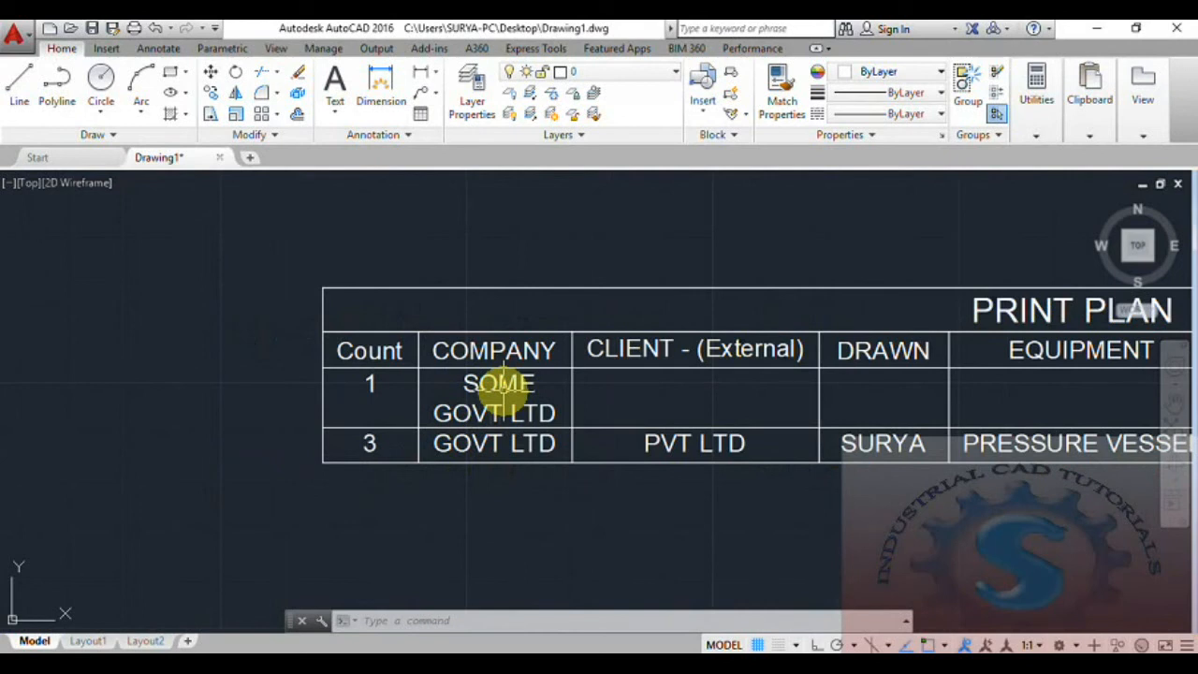
scroll(503, 392, "down", 3)
scroll(503, 391, "up", 3)
scroll(503, 392, "down", 4)
middle_click_drag(503, 392, 124, 455)
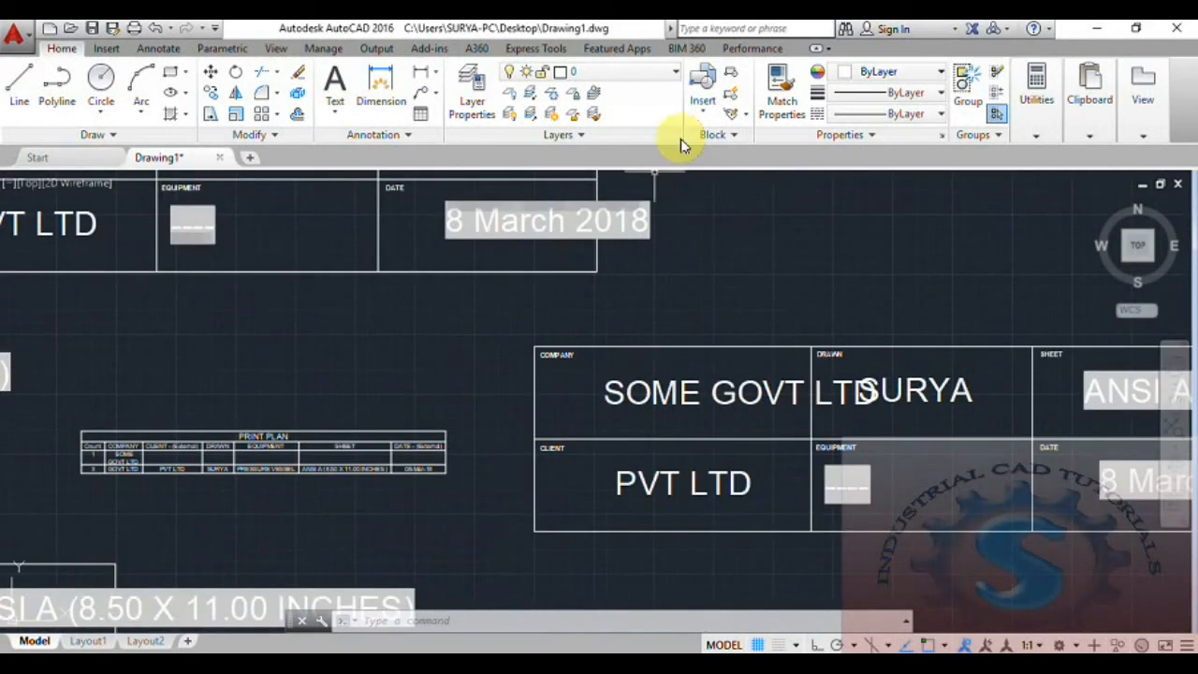
- Place another PRINT PLANNING block and enter SECOND GOVT LTD as its COMPANY NAME attribute
left_click(703, 94)
left_click(721, 167)
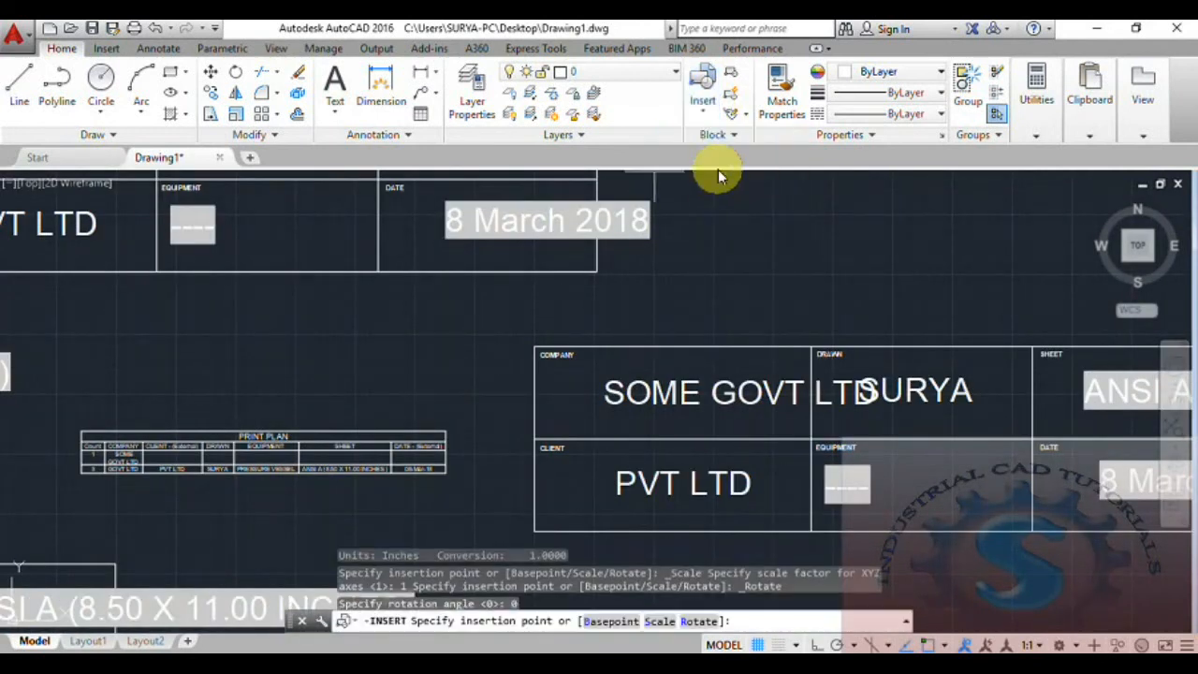
scroll(406, 428, "down", 4)
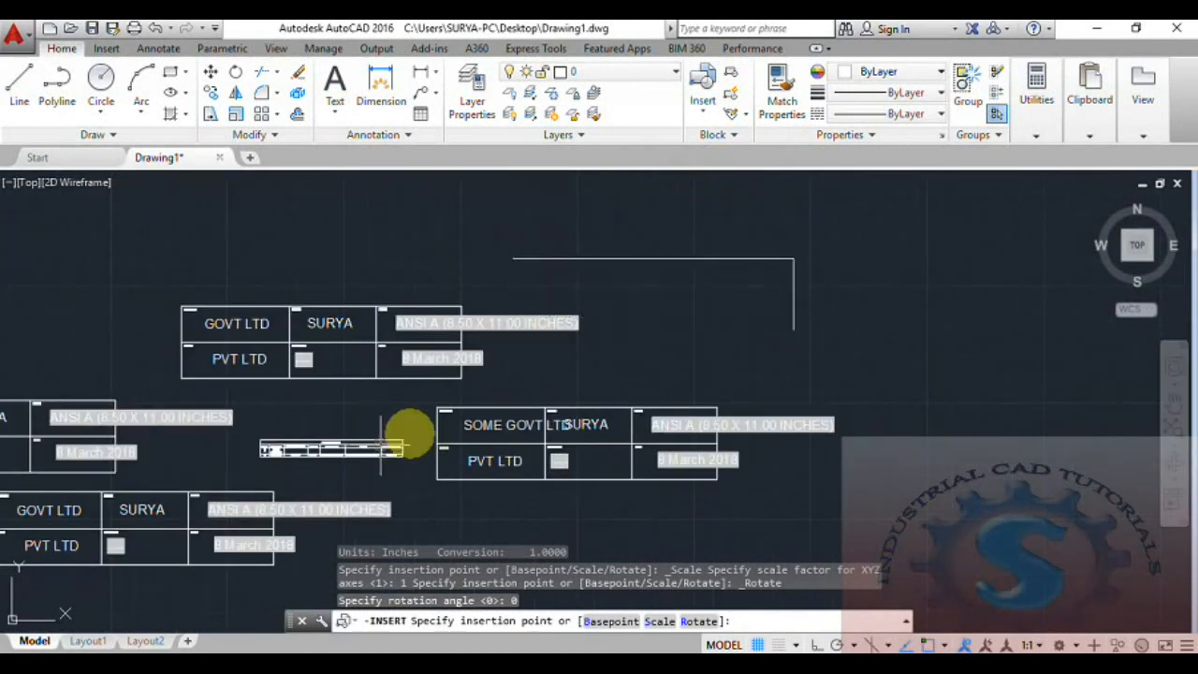
left_click(481, 398)
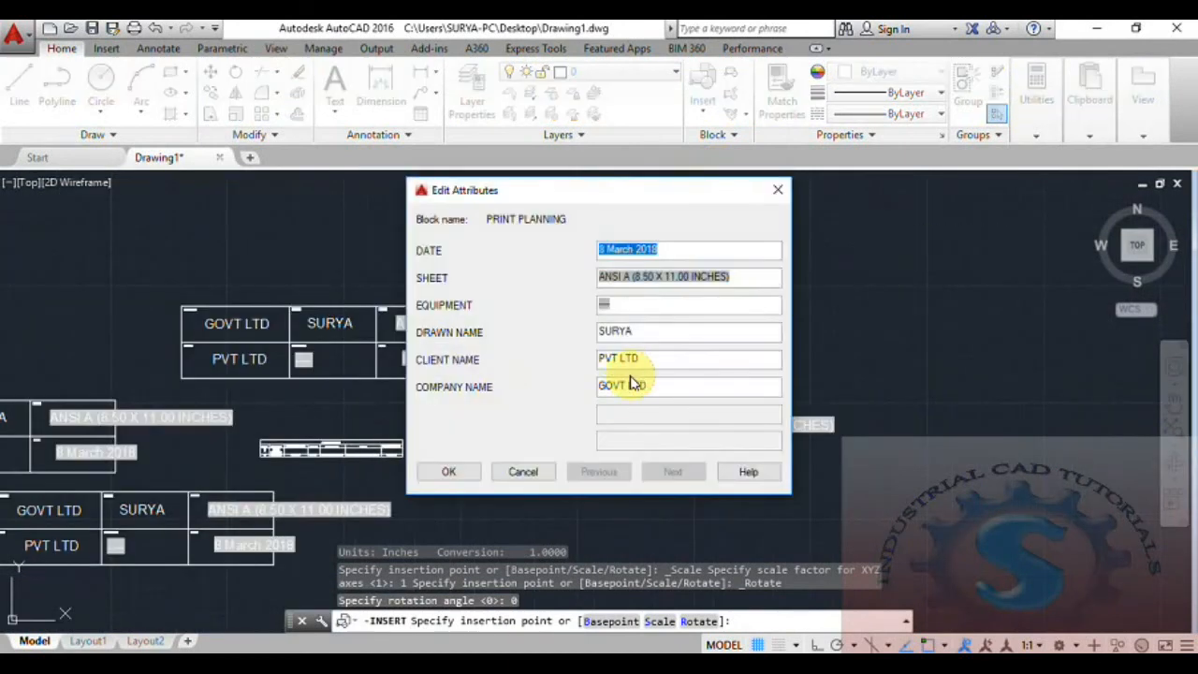
left_click(634, 391)
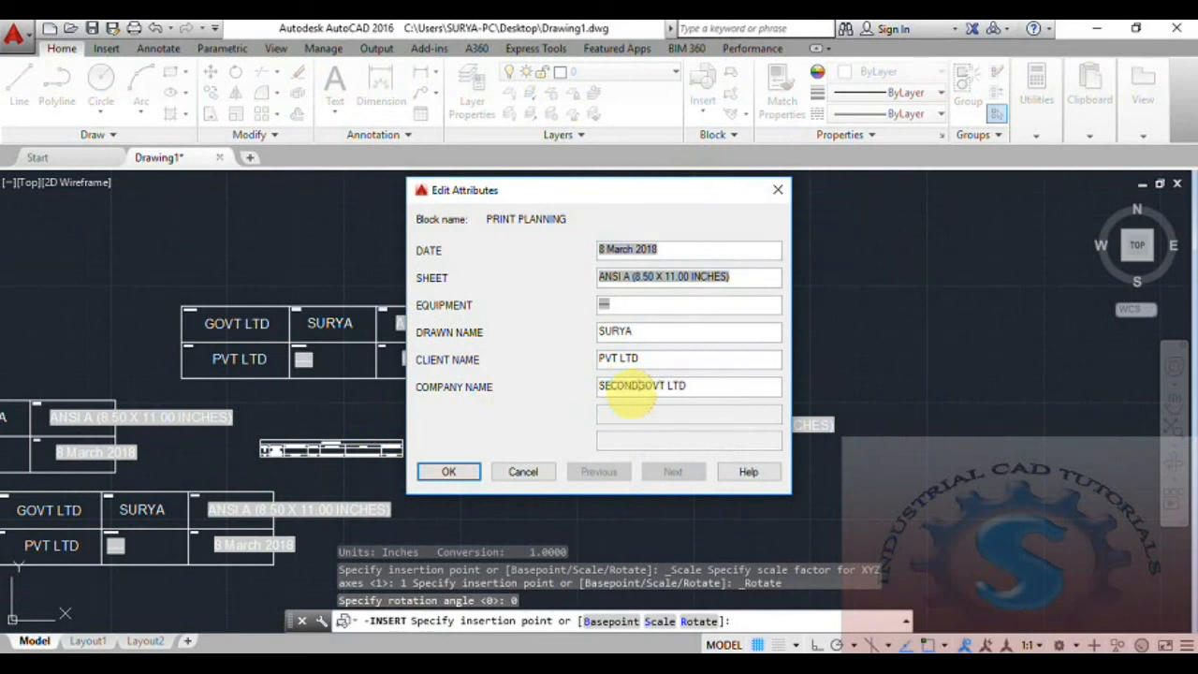
left_click(448, 473)
- Zoom out and window-select the PRINT PLAN table
scroll(292, 459, "up", 3)
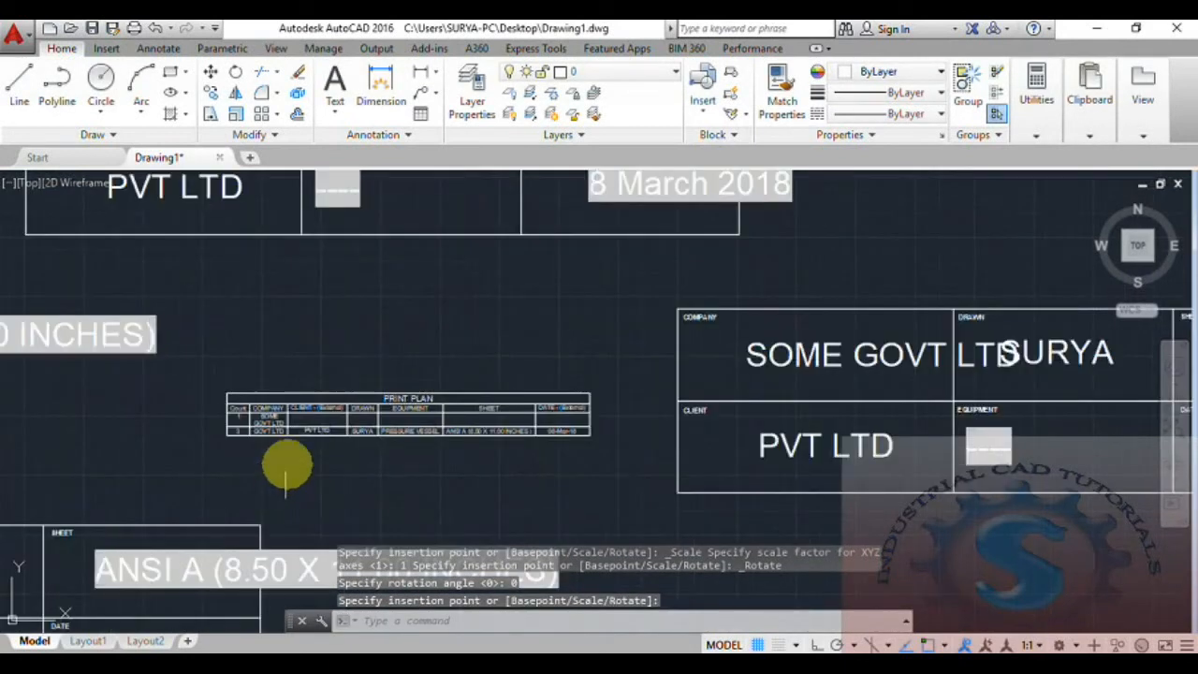
scroll(285, 477, "up", 4)
left_click_drag(329, 401, 235, 281)
- Update the PRINT PLAN table's data links to add the SECOND GOVT LTD entry
right_click(278, 335)
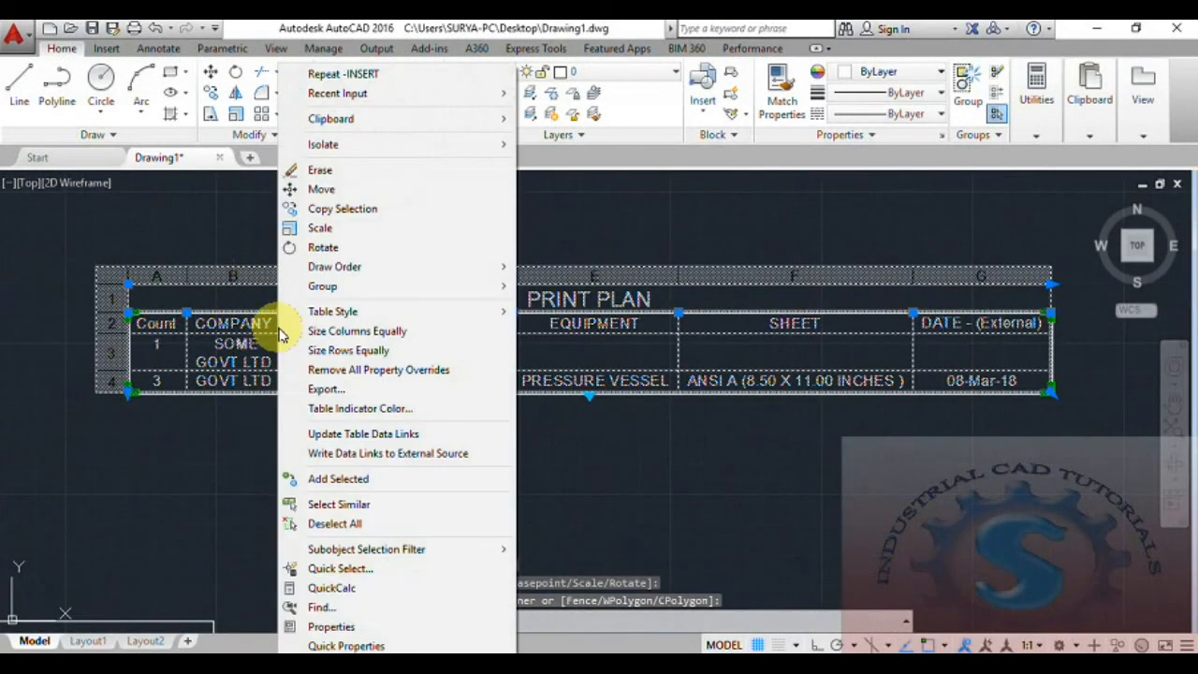
left_click(318, 434)
key("Escape")
scroll(215, 361, "up", 6)
scroll(375, 420, "down", 2)
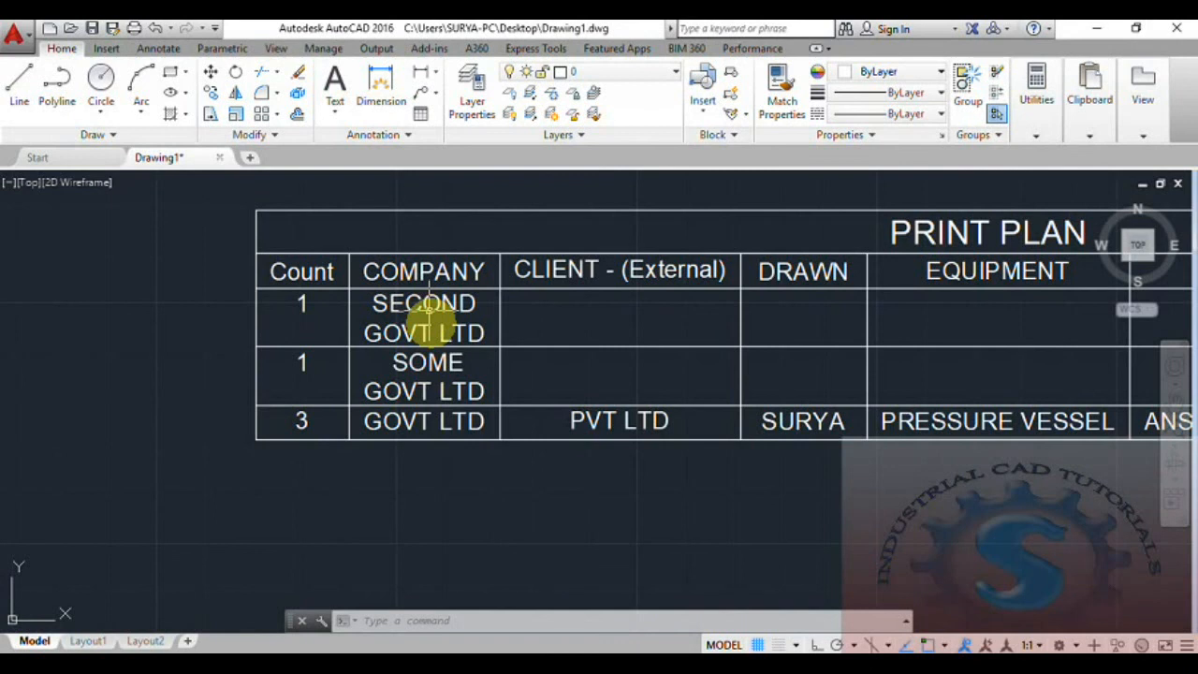
- Zoom in on the PRINT PLAN table to confirm SECOND GOVT LTD shows Count 1
scroll(427, 314, "down", 4)
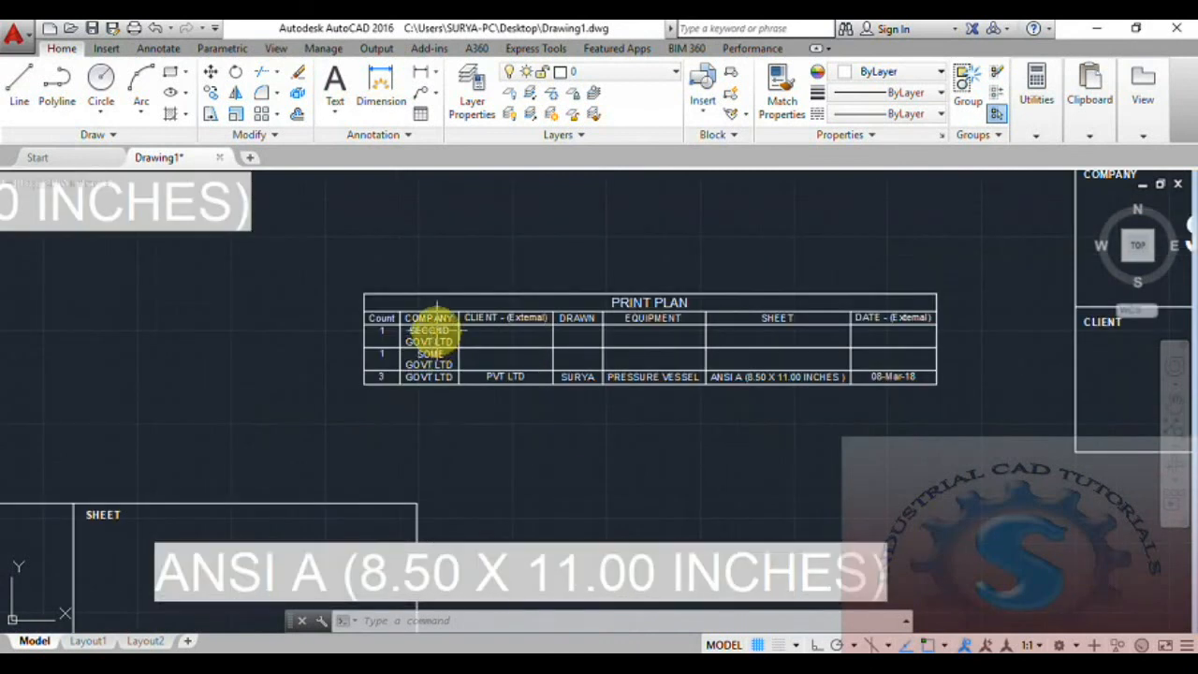
scroll(428, 342, "up", 8)
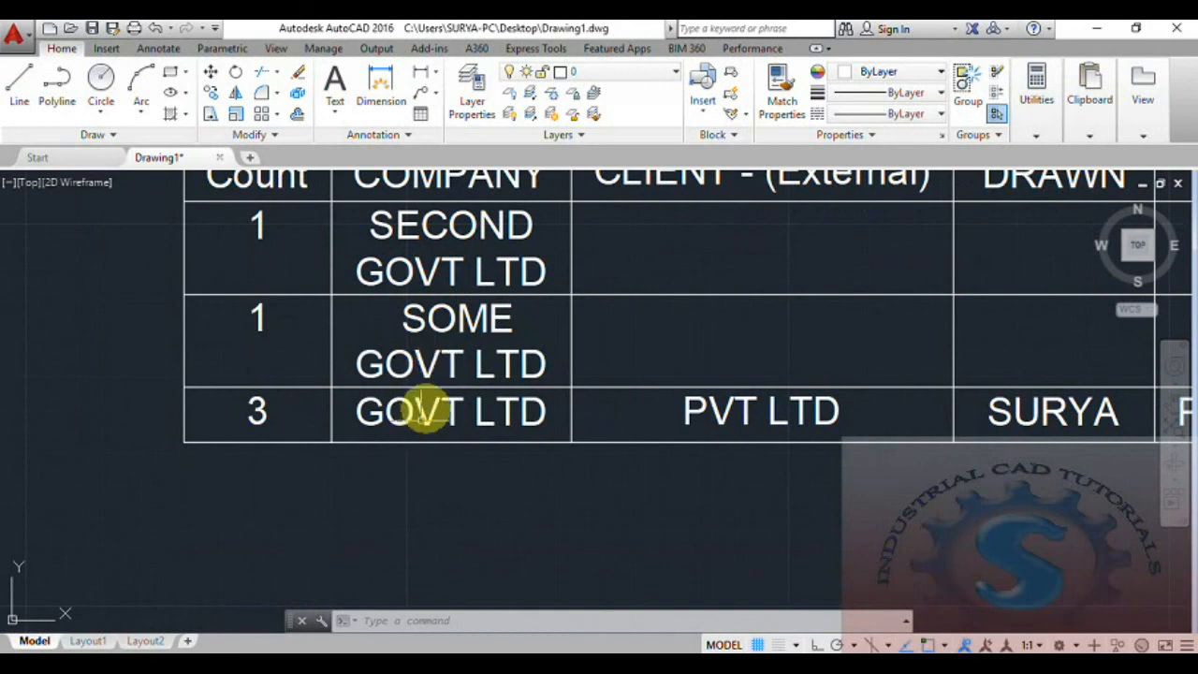
scroll(436, 368, "down", 8)
scroll(431, 375, "down", 2)
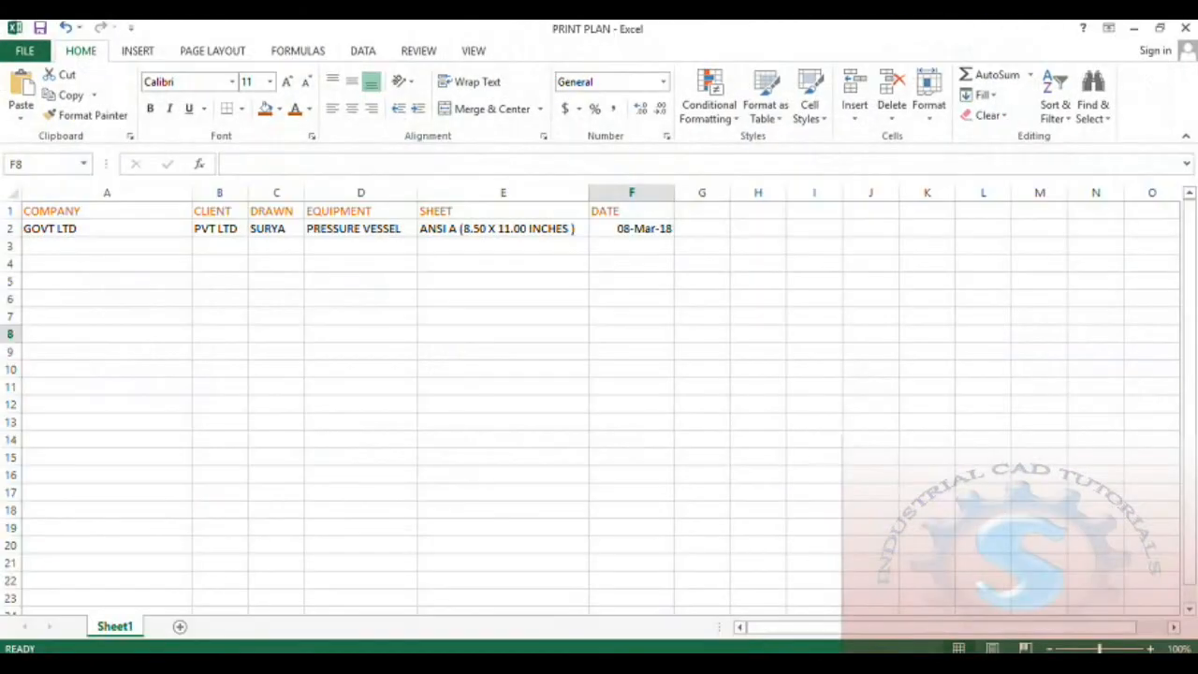
left_click(360, 351)
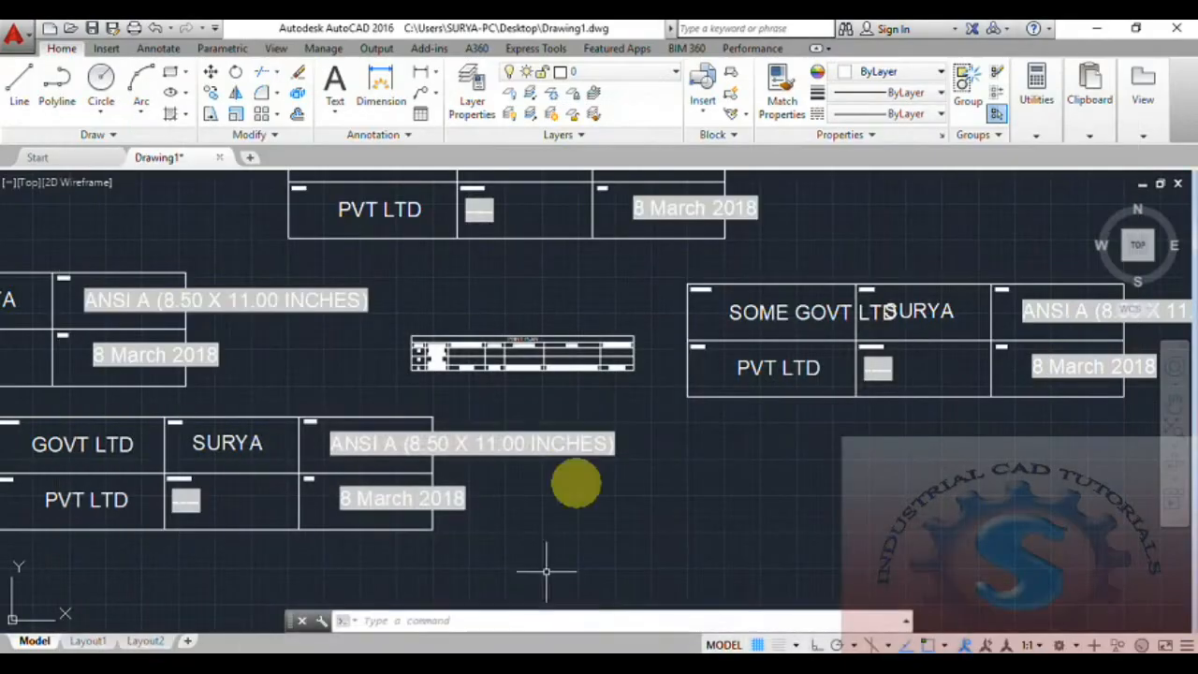
scroll(562, 440, "down", 3)
scroll(559, 429, "up", 4)
scroll(549, 434, "down", 4)
scroll(534, 455, "up", 2)
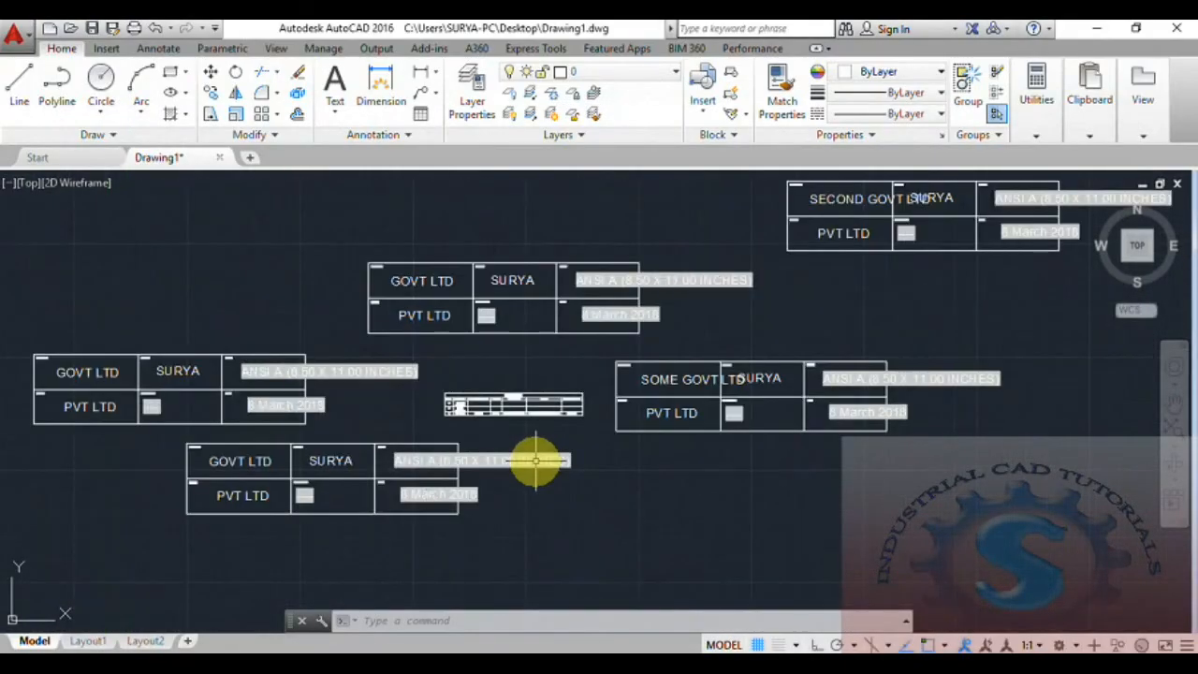